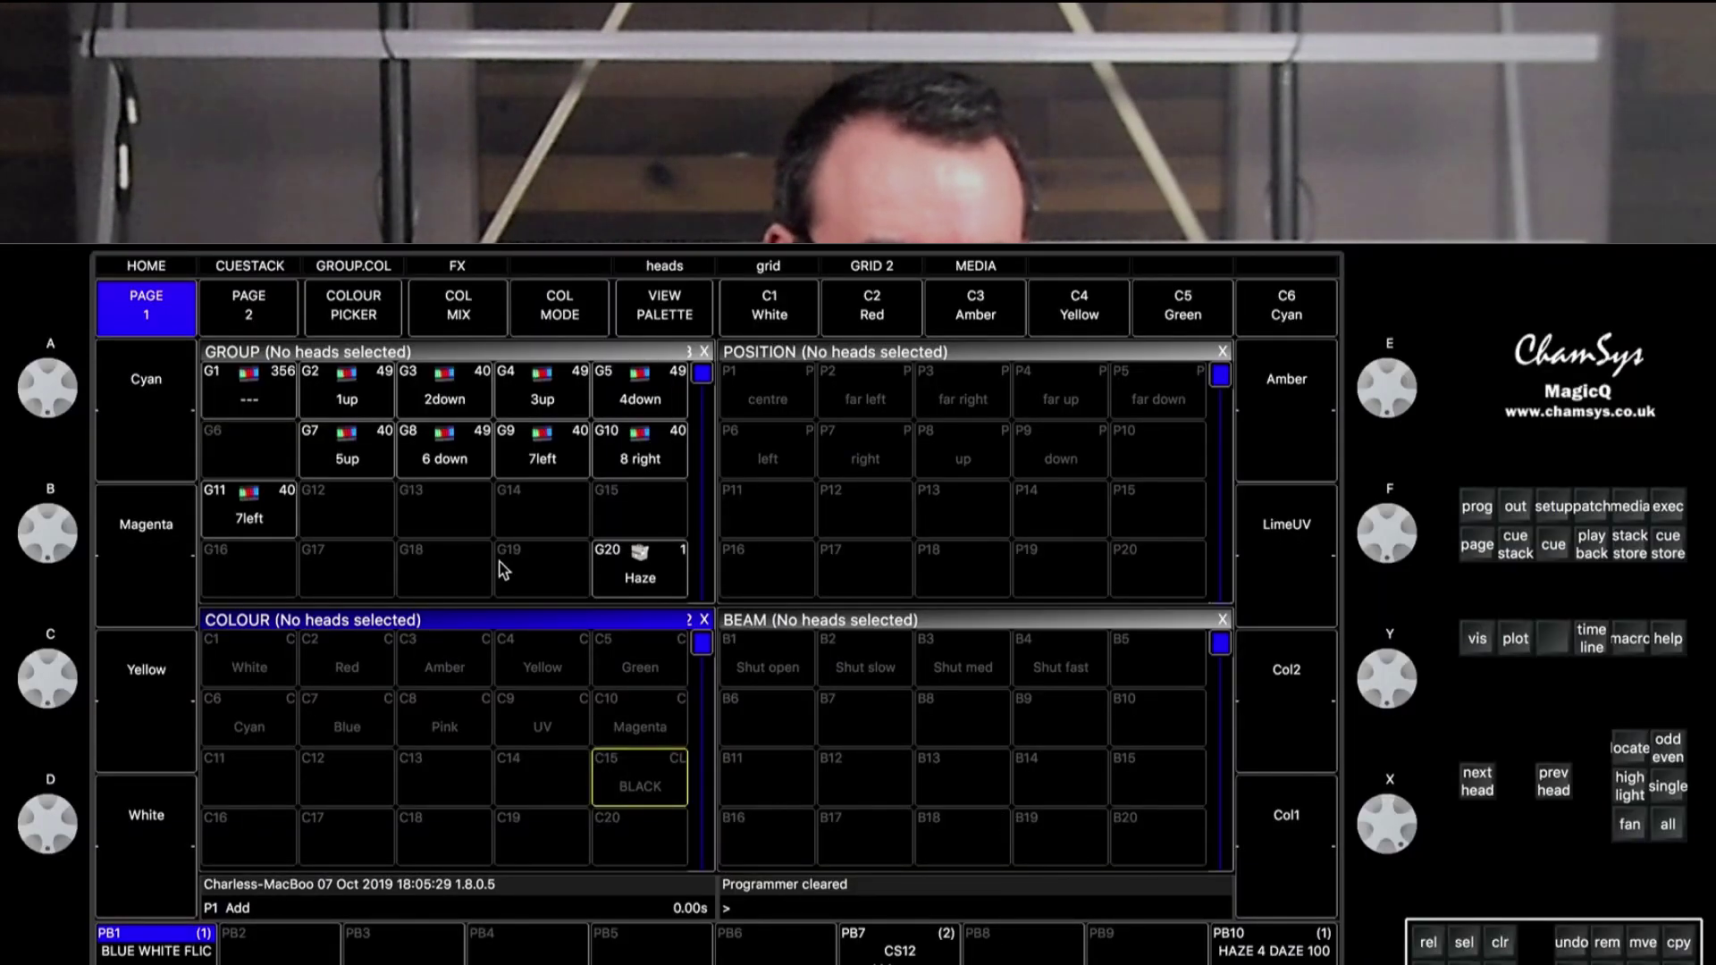
# - Select group G11, set its intensity to full and colour it Blue, trying Green along the way
pyautogui.click(251, 518)
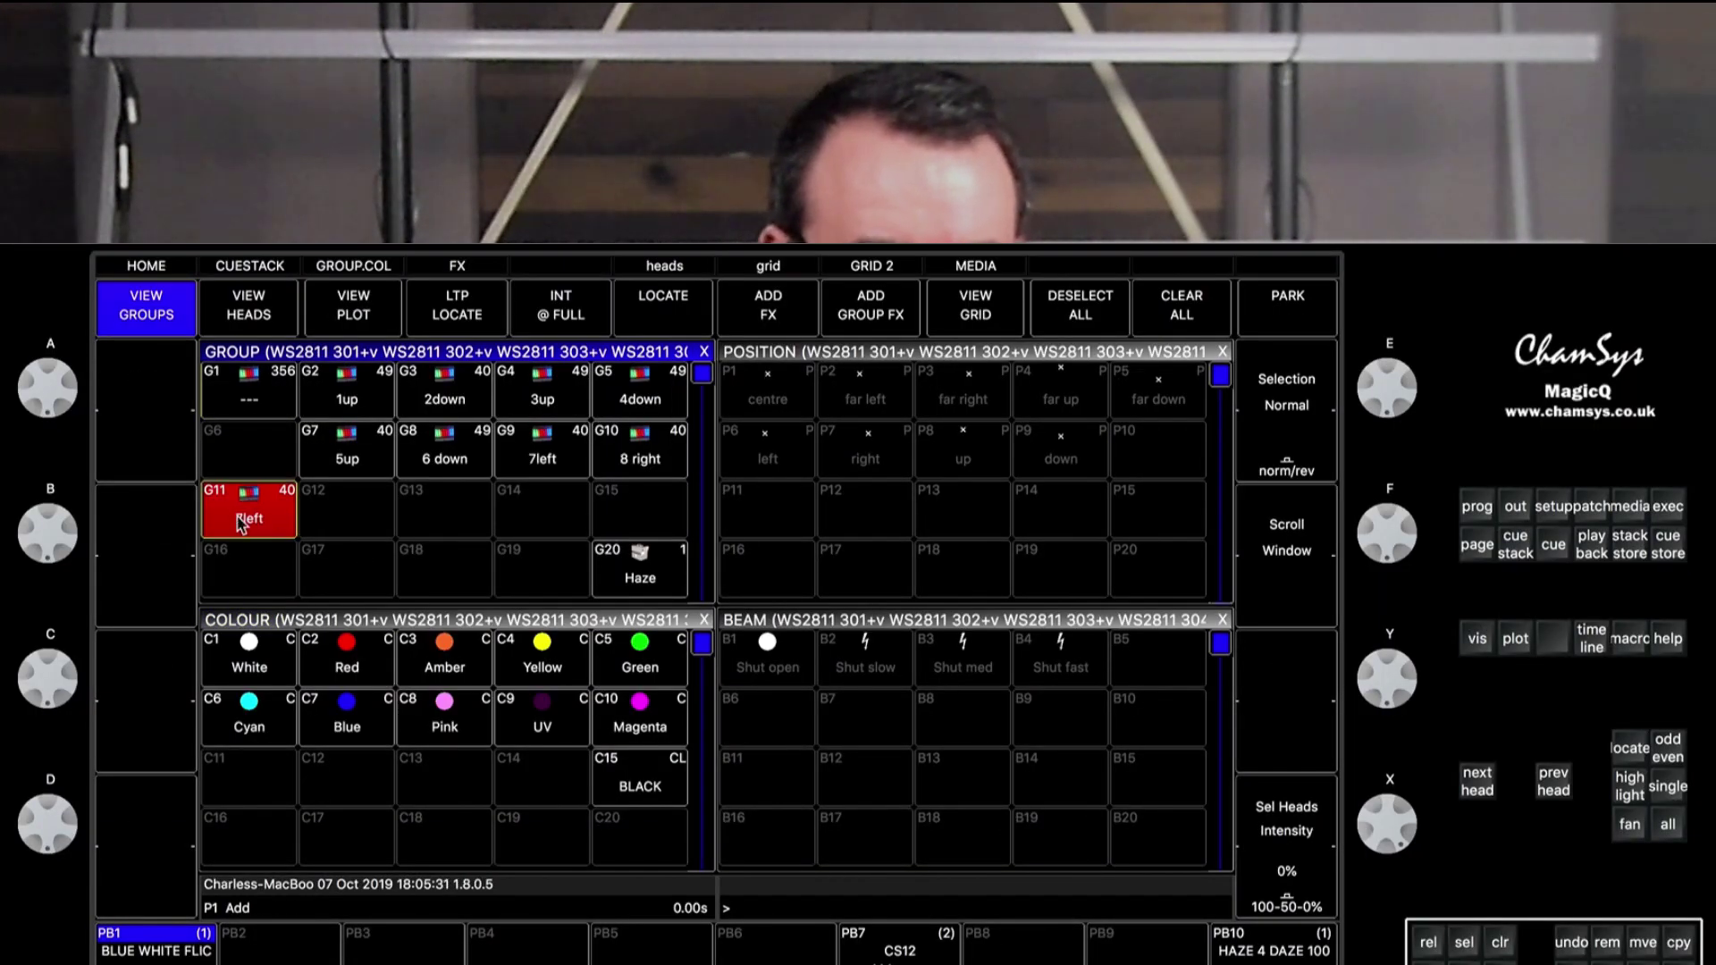
pyautogui.click(562, 315)
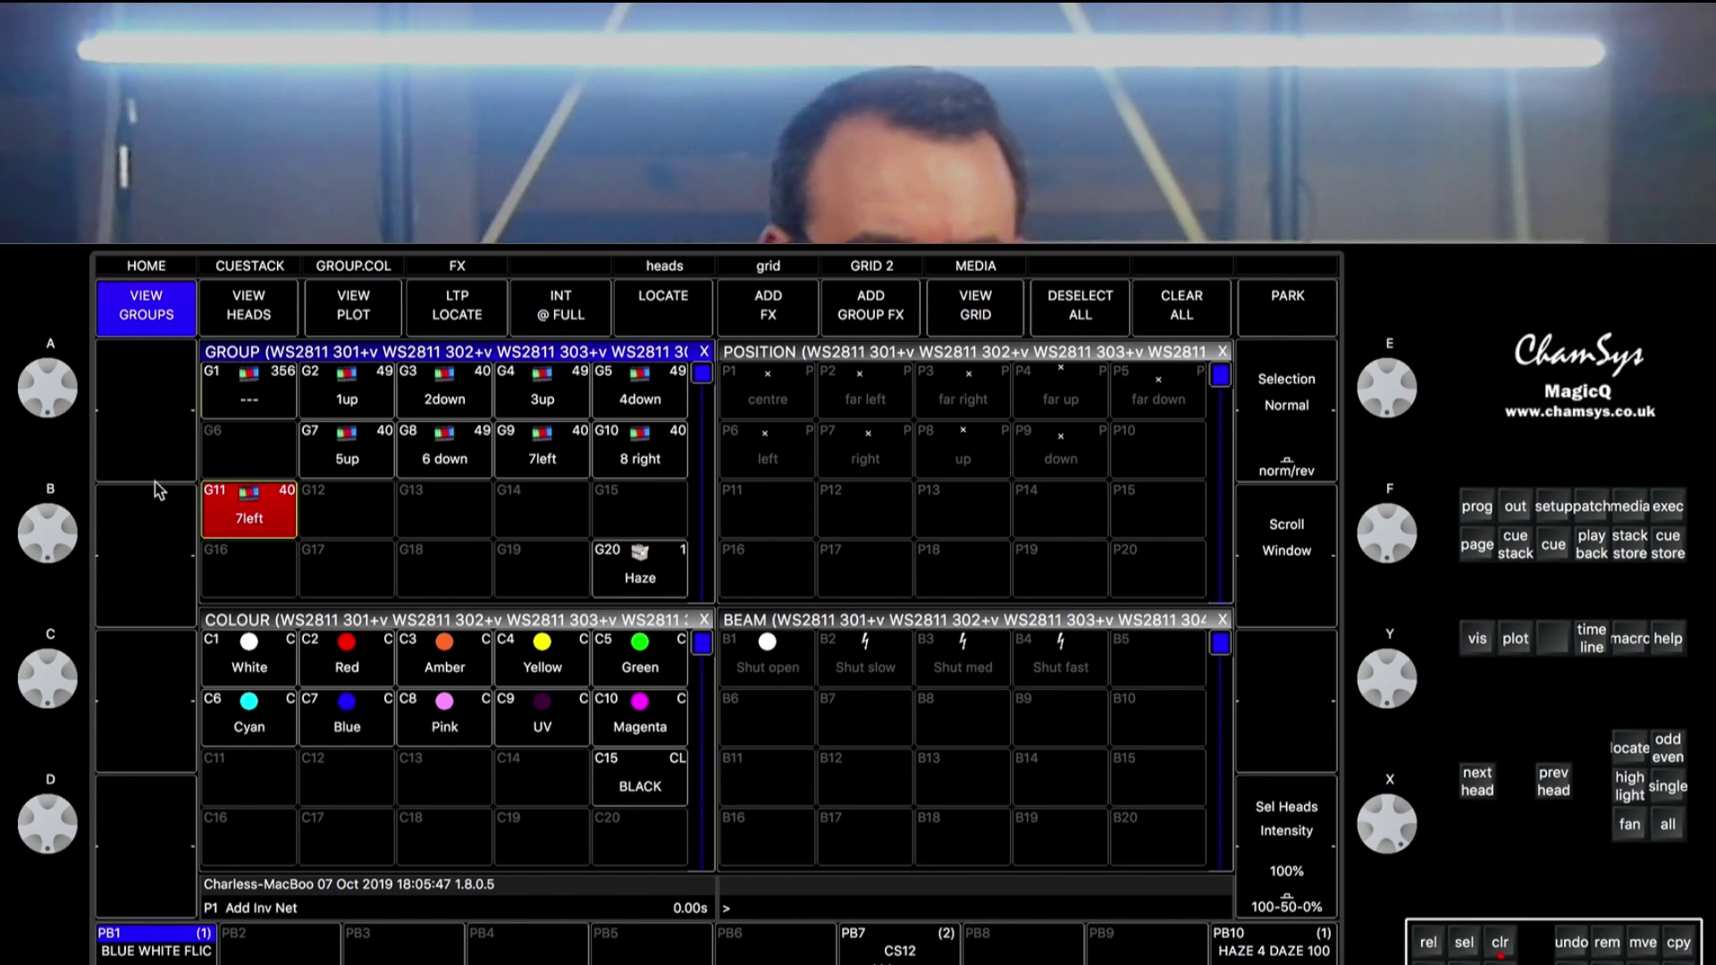
pyautogui.click(373, 733)
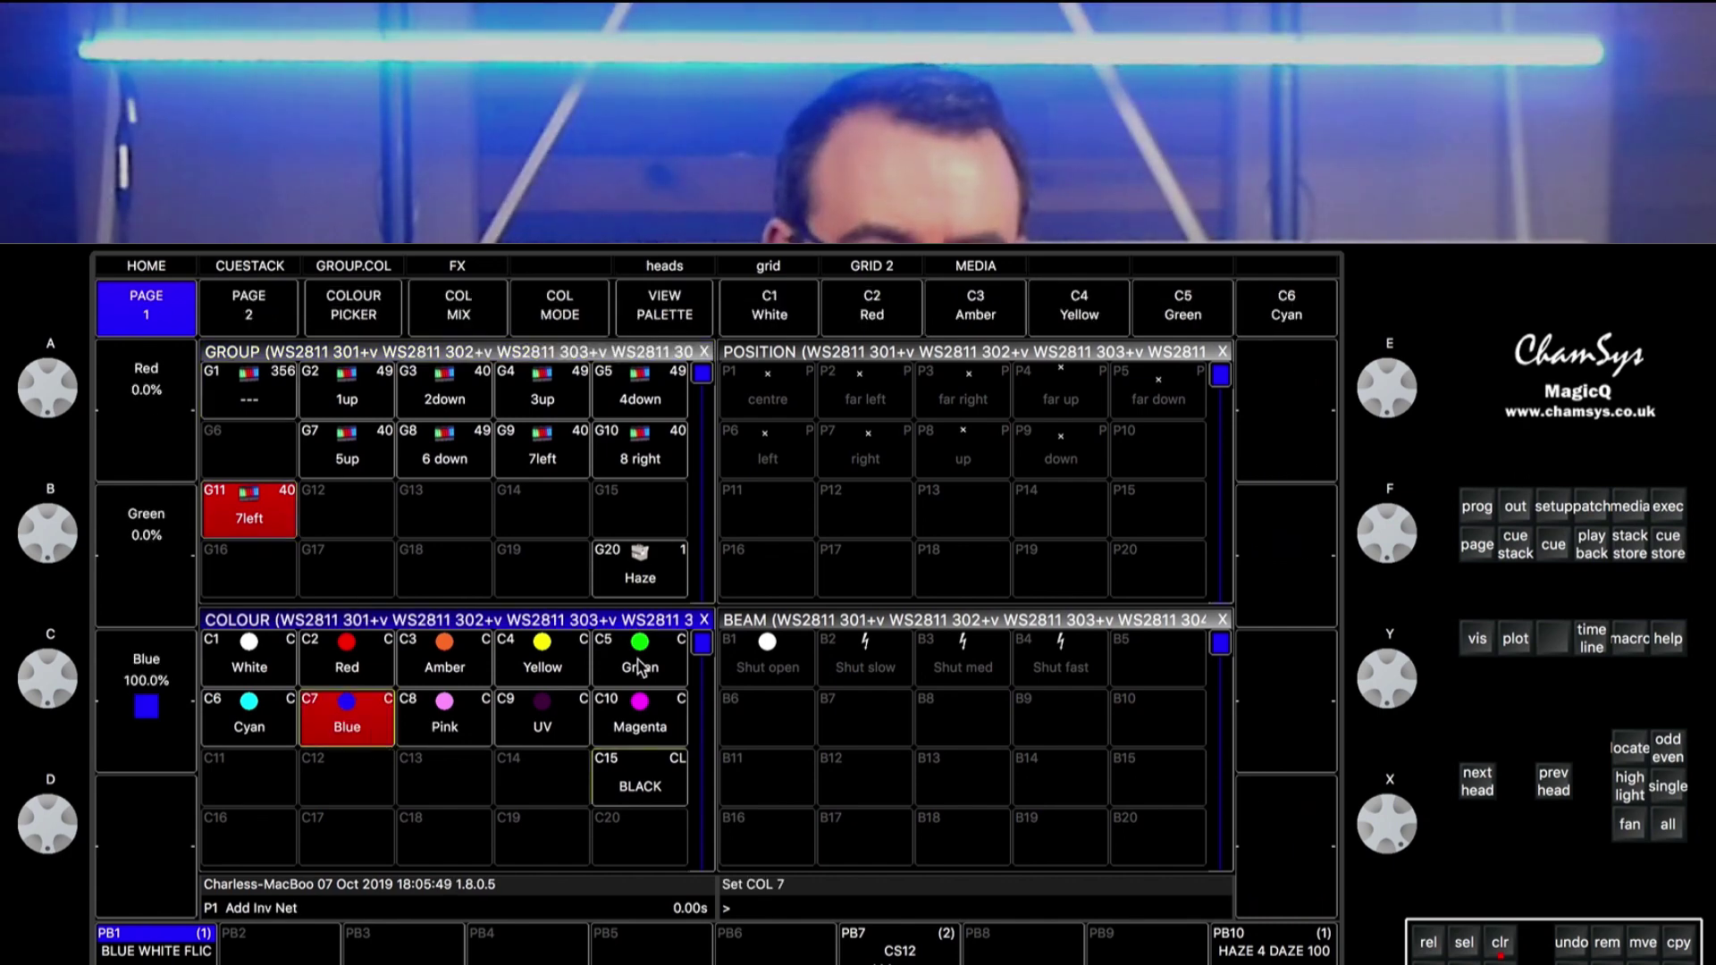
pyautogui.click(642, 666)
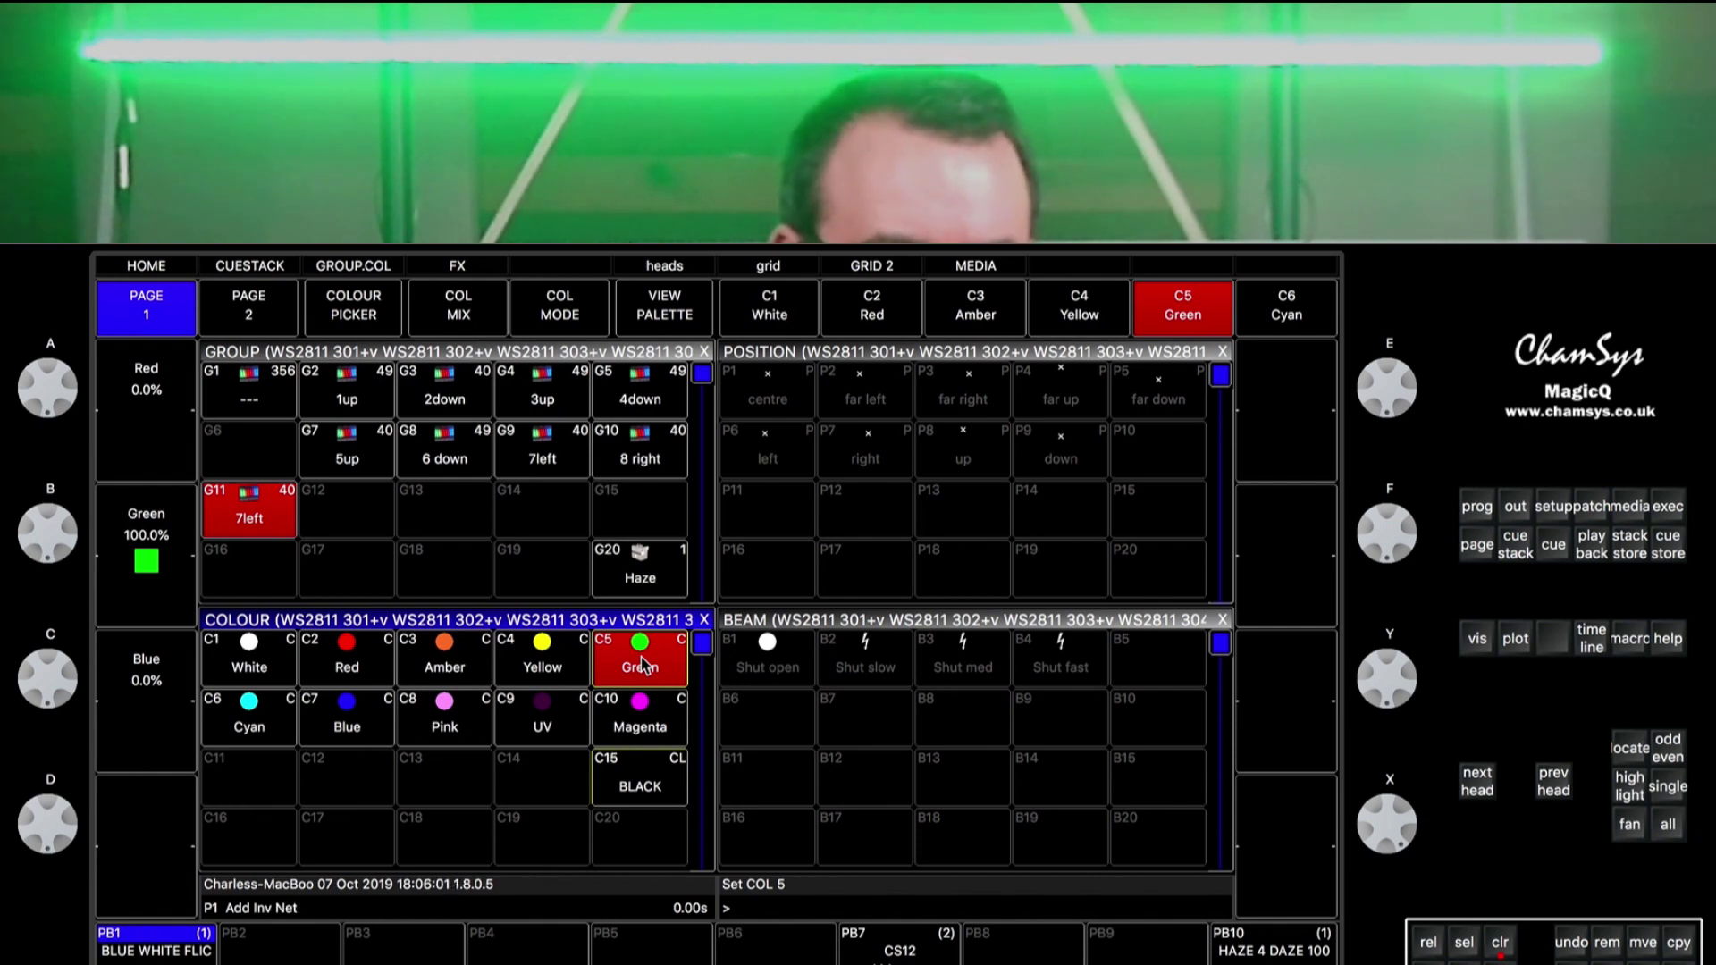
pyautogui.click(353, 729)
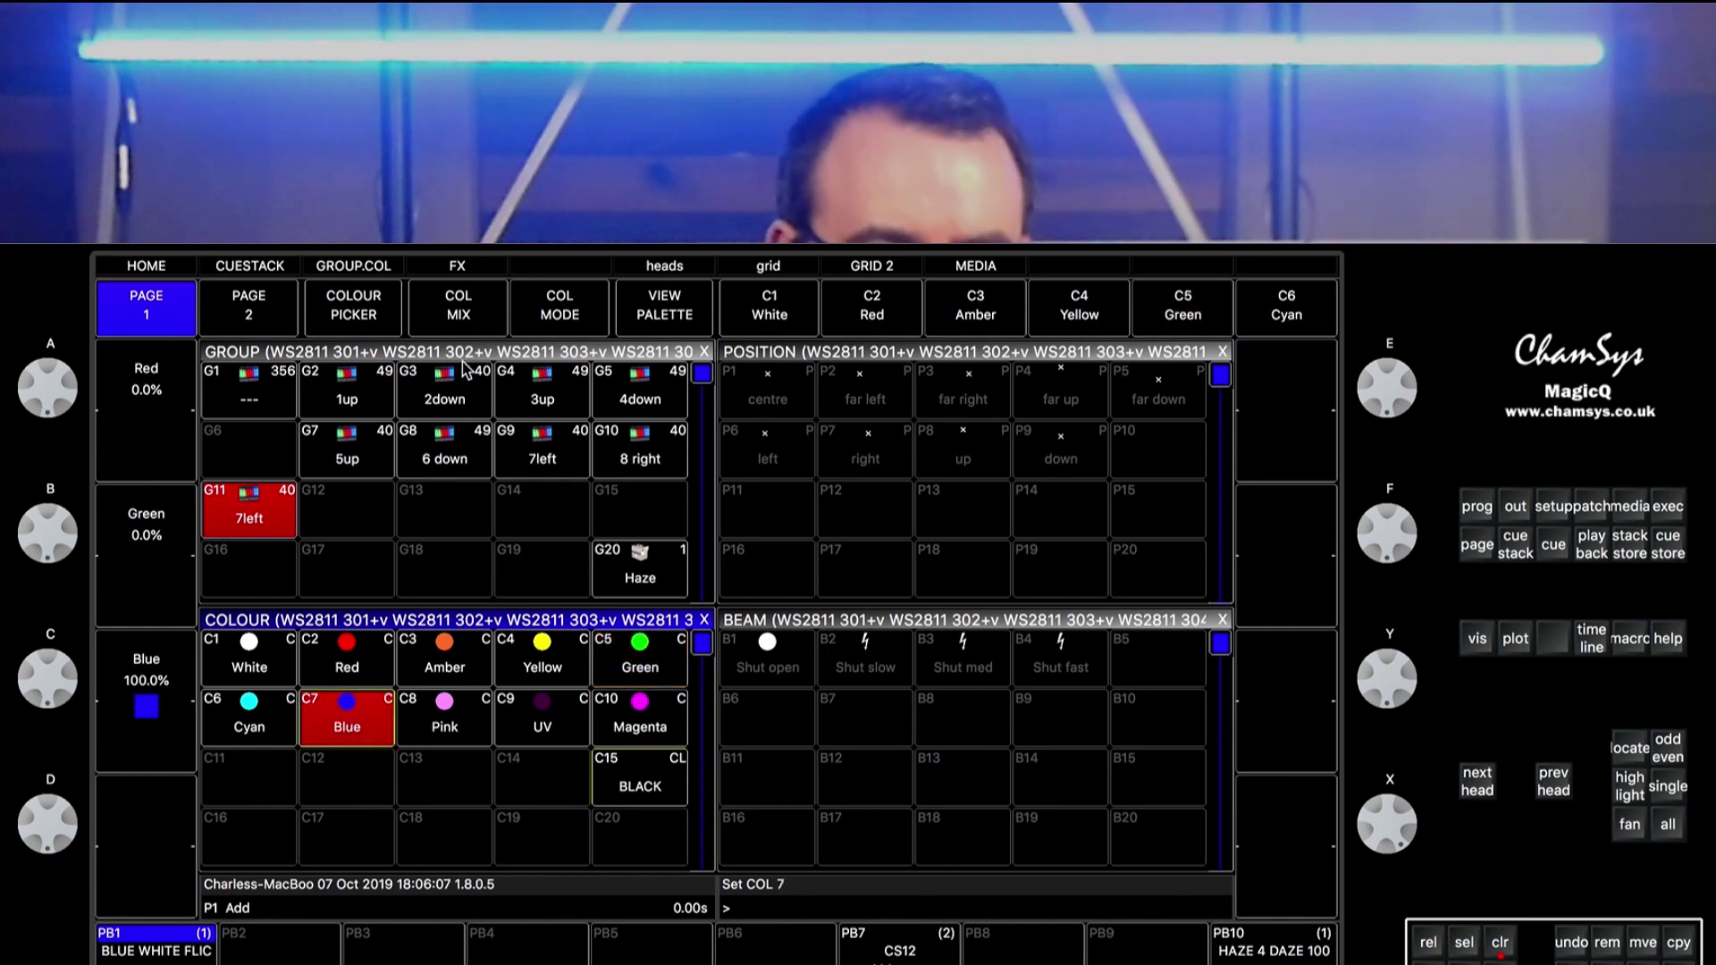
# - Turn on colour fanning in the Colour Picker and set the end colour to full green for a blue-to-green fan
pyautogui.click(370, 308)
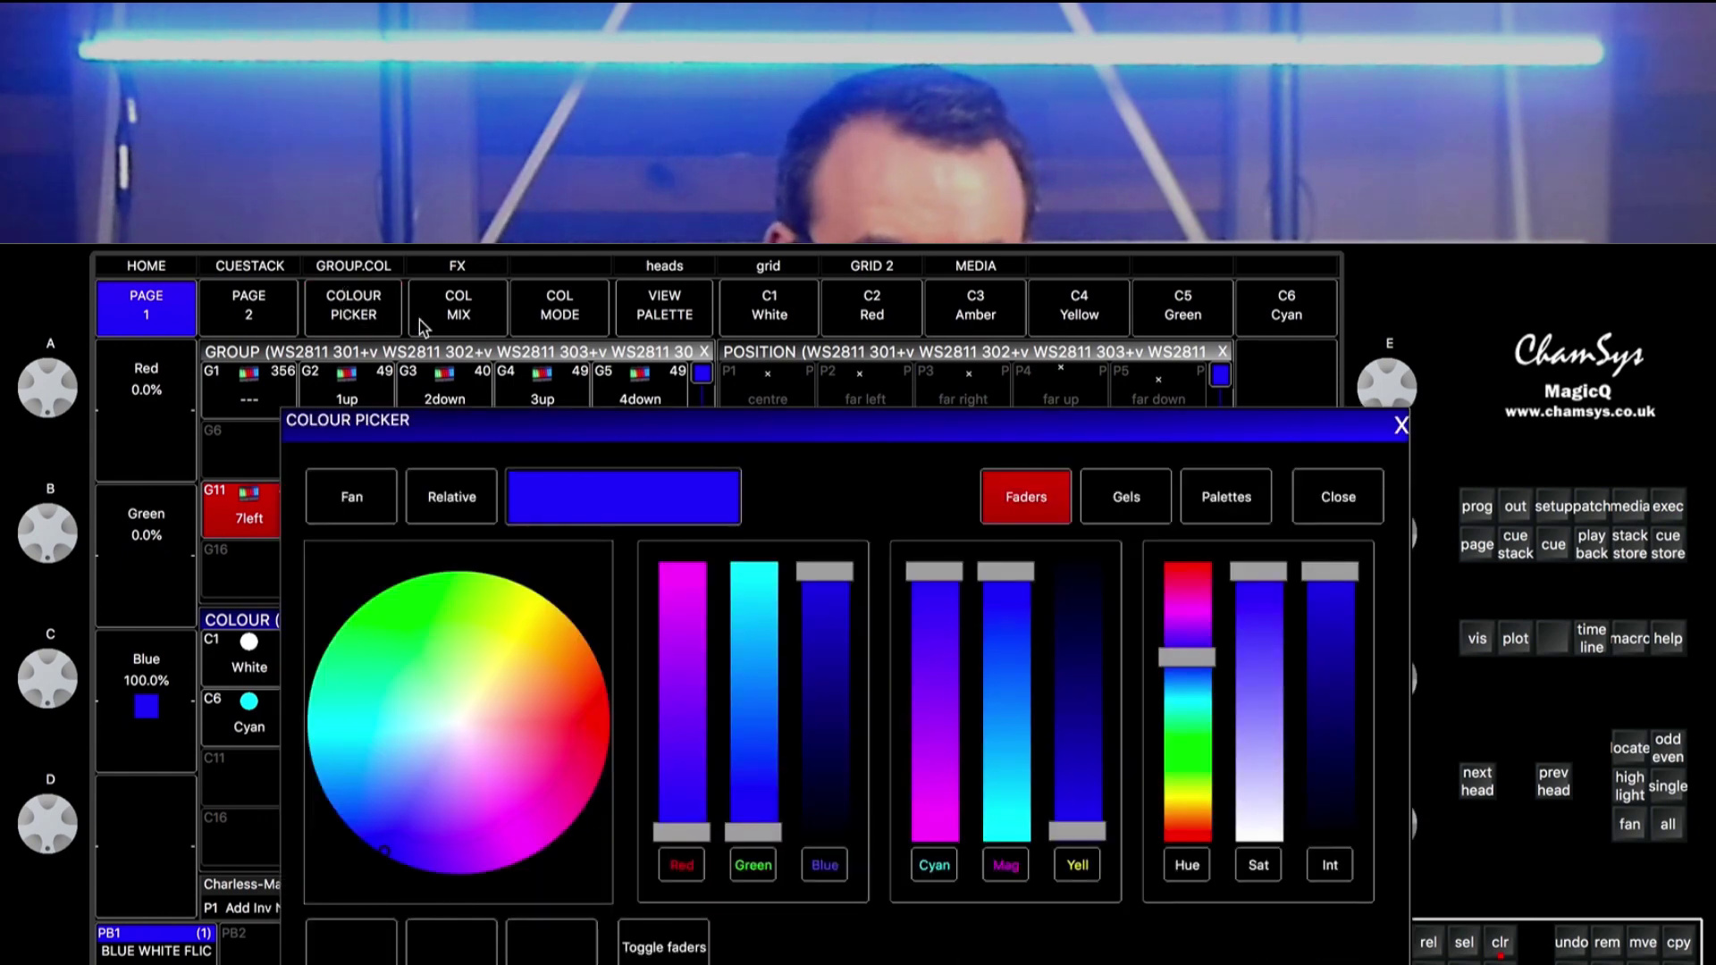
pyautogui.click(341, 511)
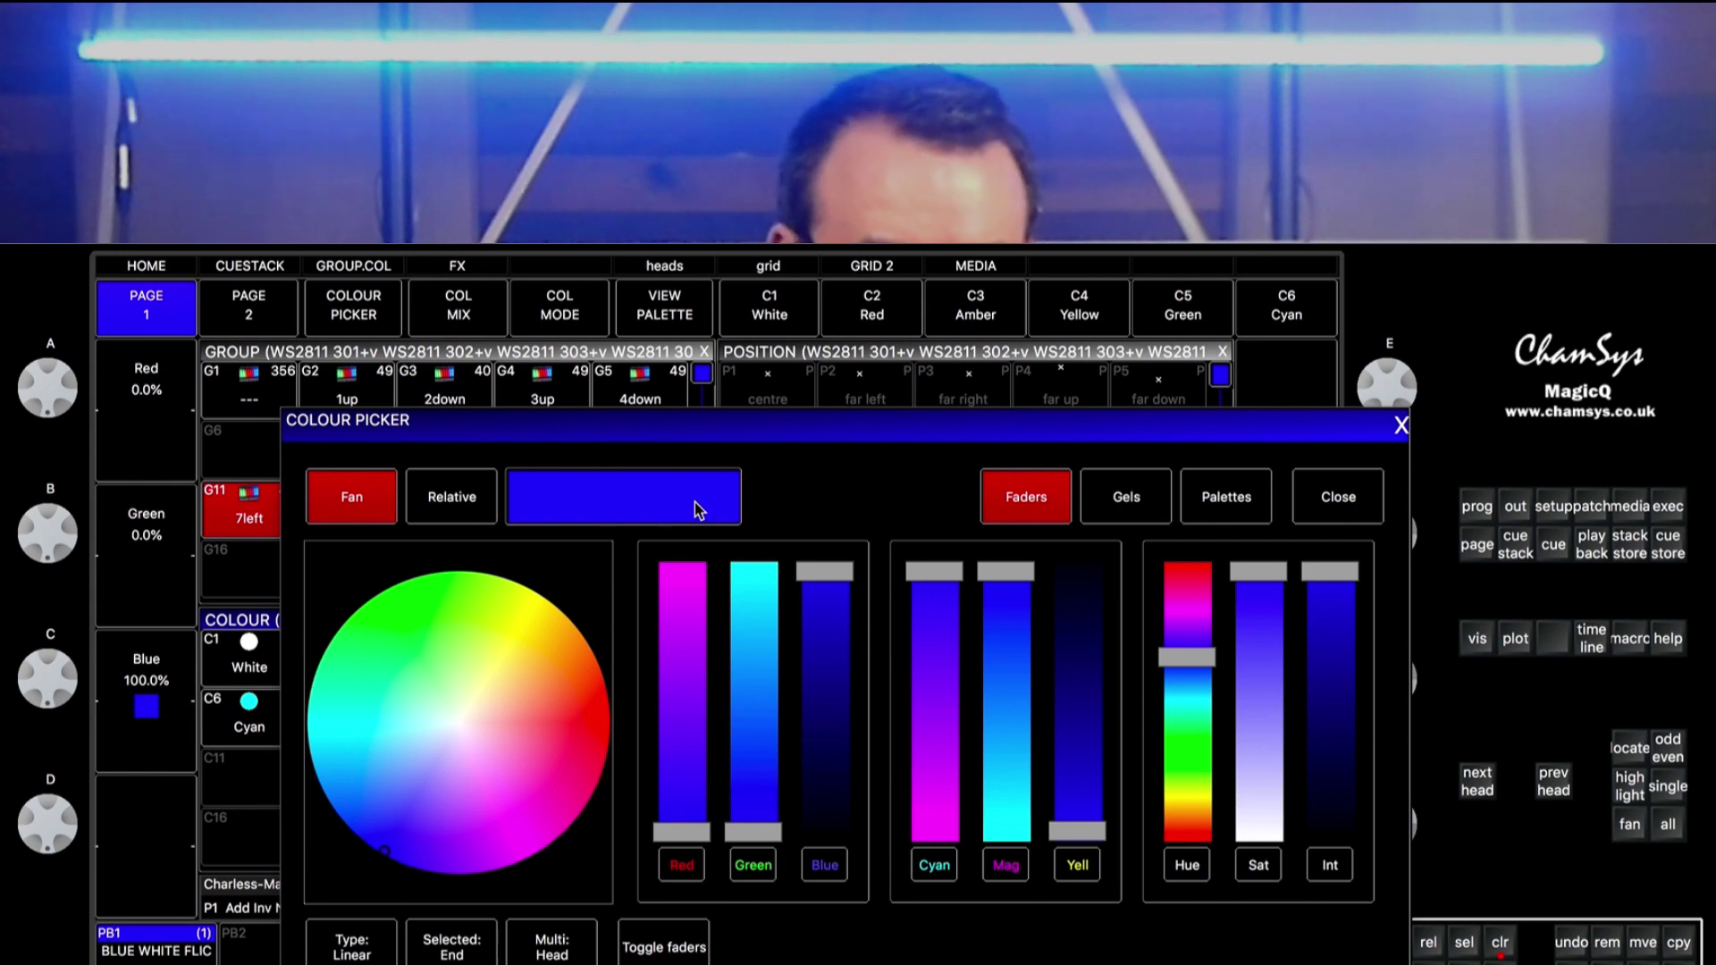
pyautogui.click(832, 876)
pyautogui.click(756, 881)
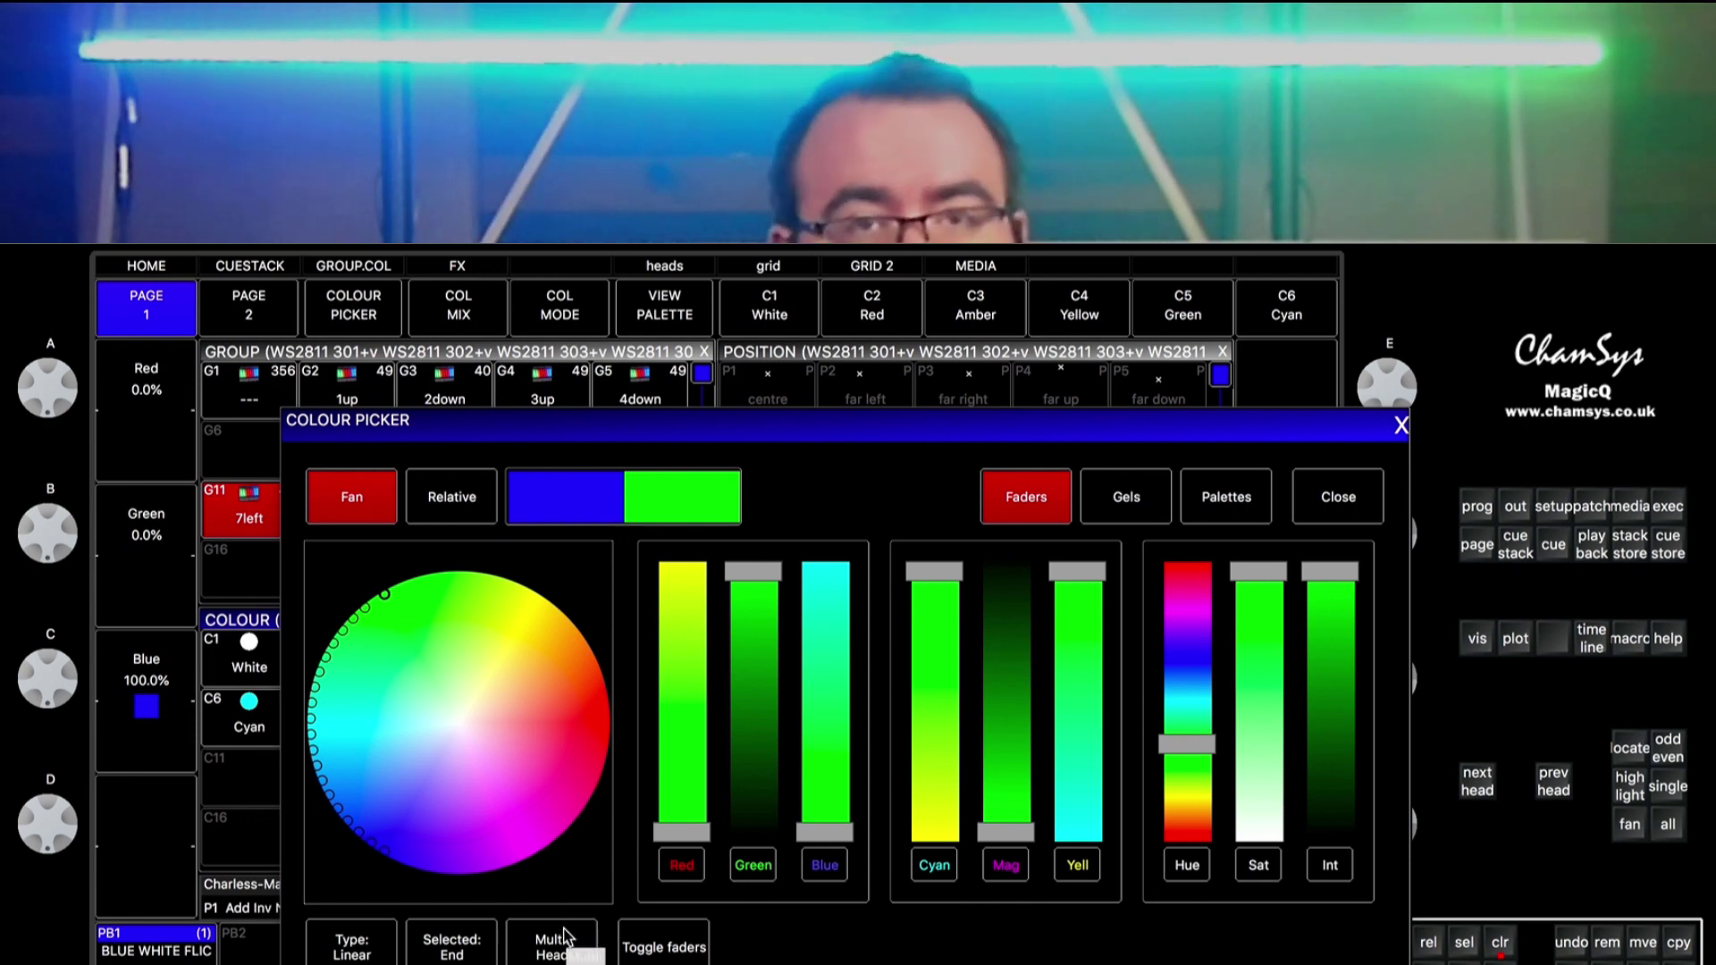
# - Change the colour fan type to Symmetric and set its start colour to full red without blue
pyautogui.click(351, 953)
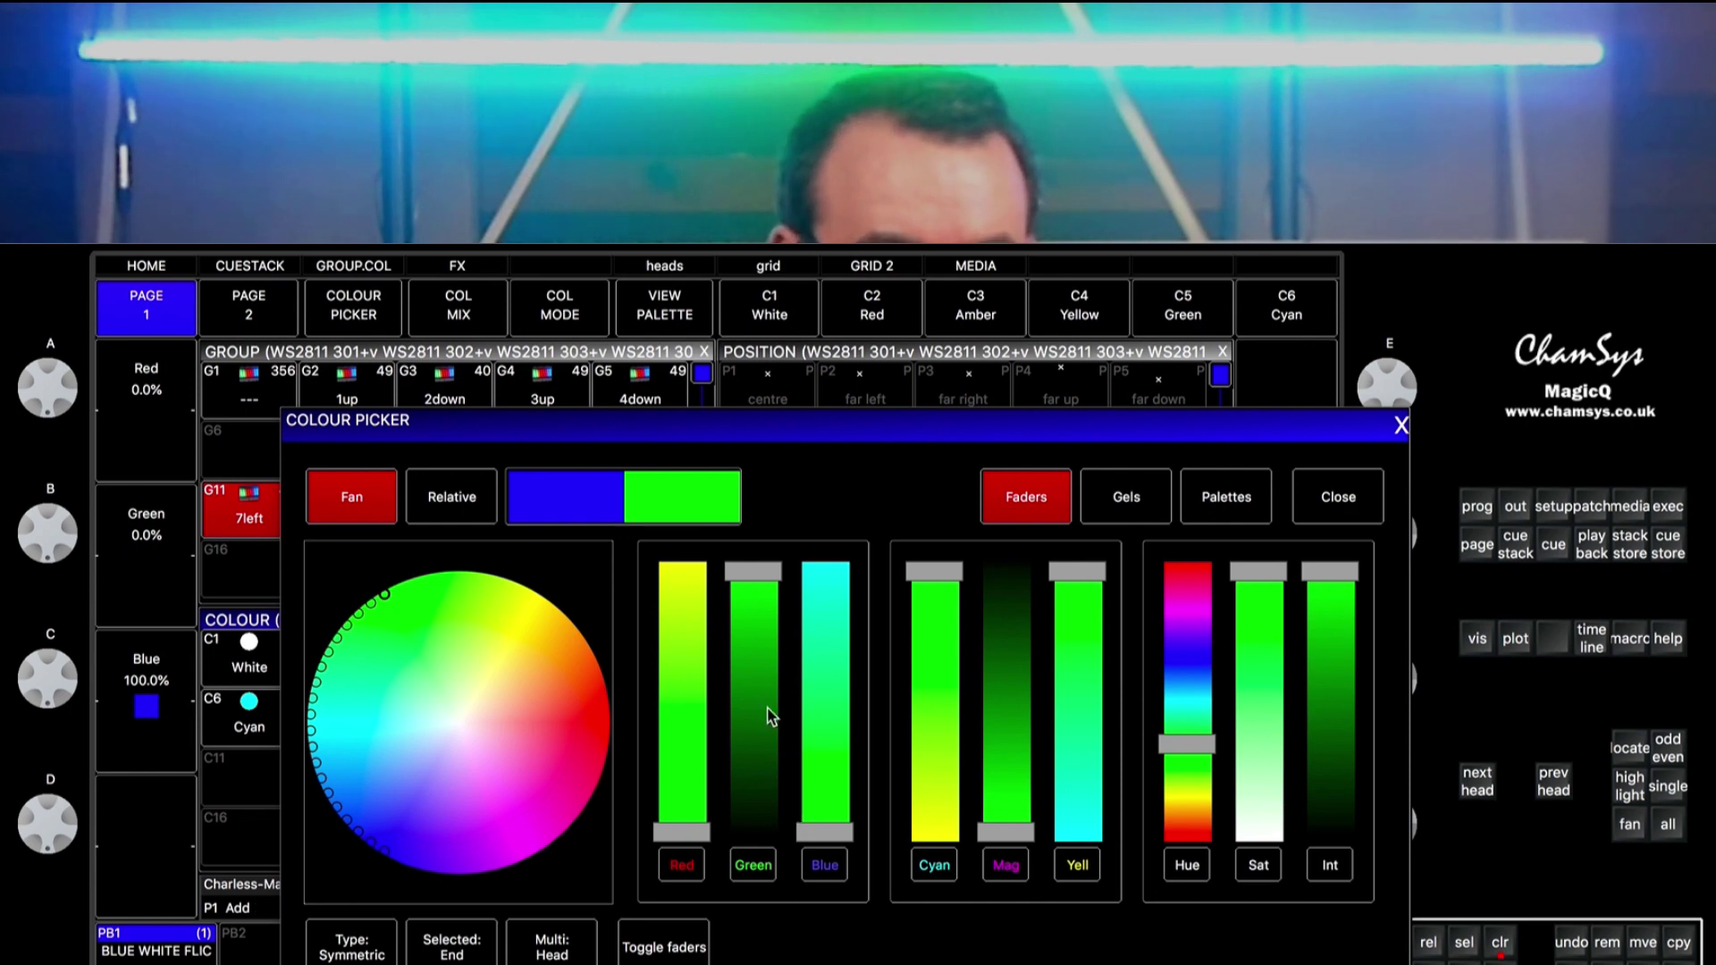
pyautogui.click(558, 482)
pyautogui.click(689, 878)
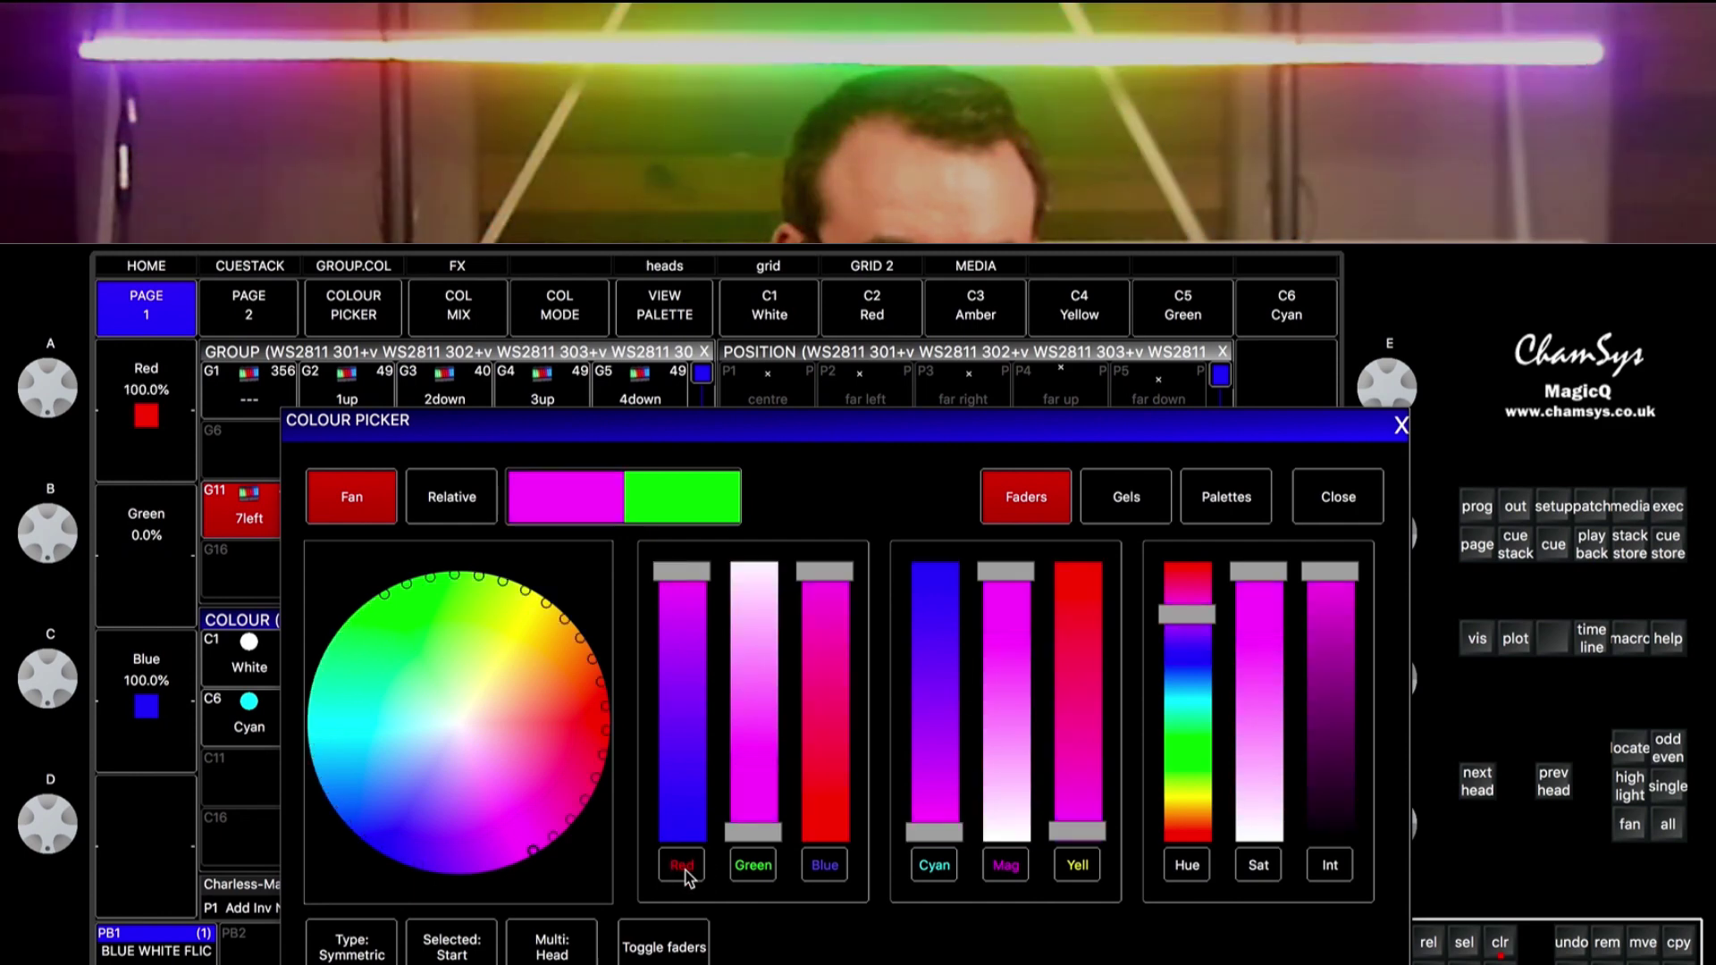
pyautogui.click(830, 880)
pyautogui.click(825, 865)
pyautogui.click(825, 865)
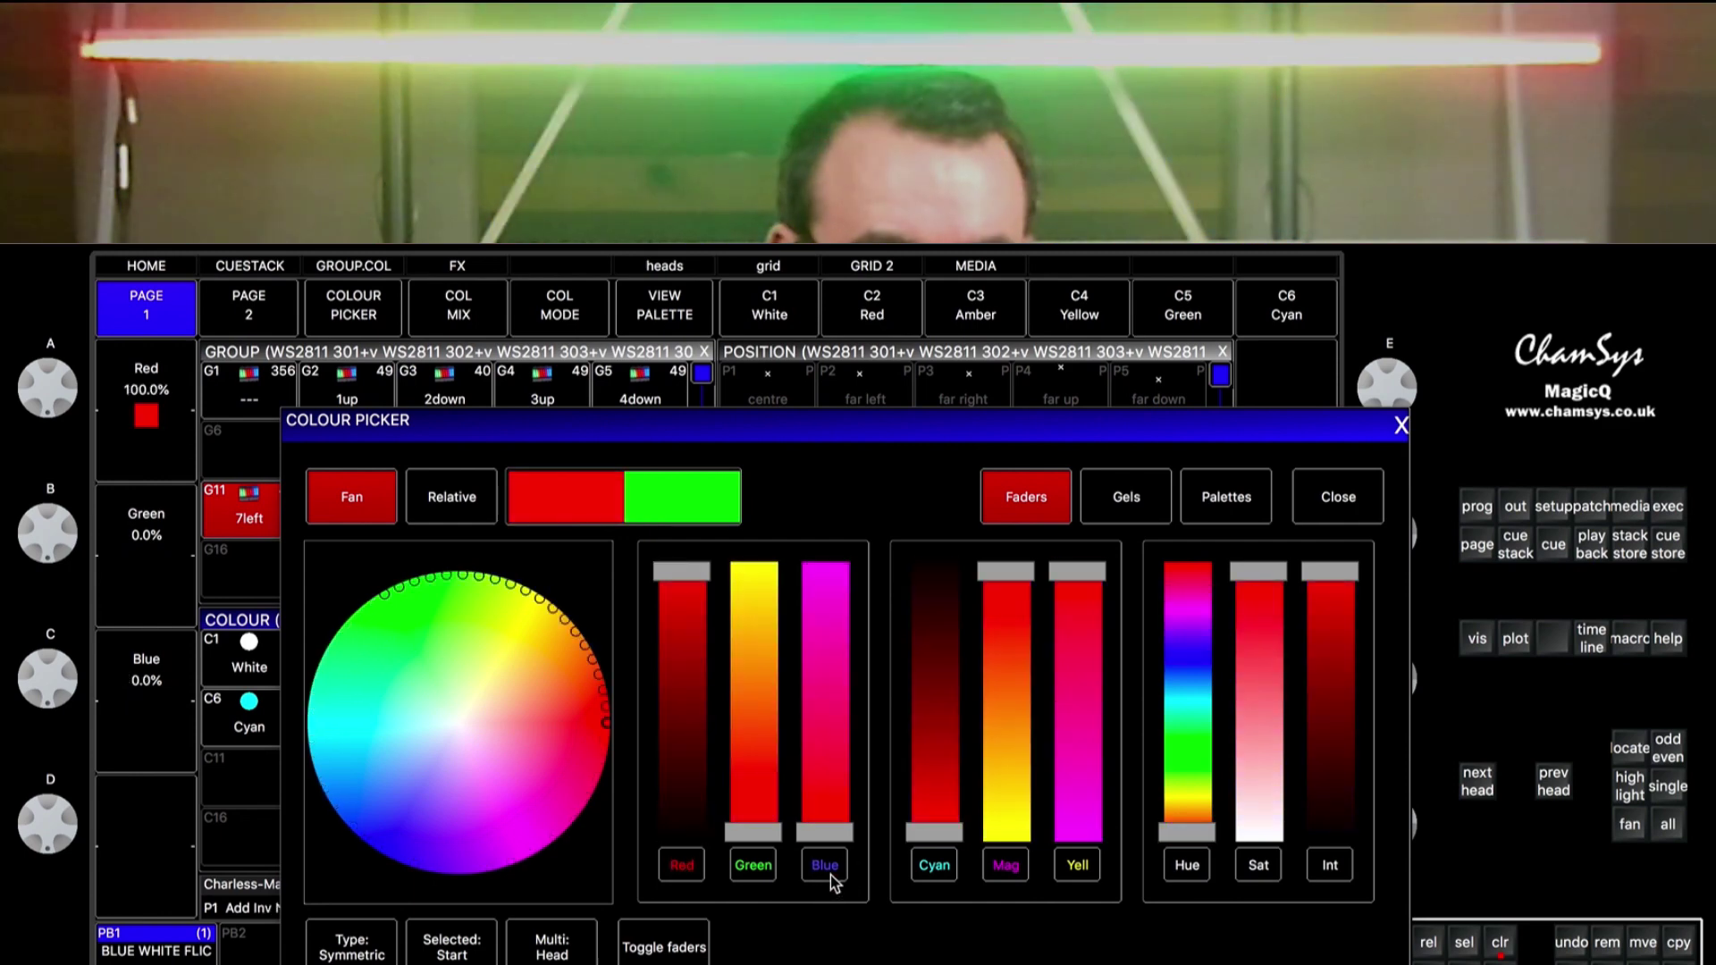
# - Change the fan's end colour to yellow by combining full red and full green
pyautogui.click(678, 514)
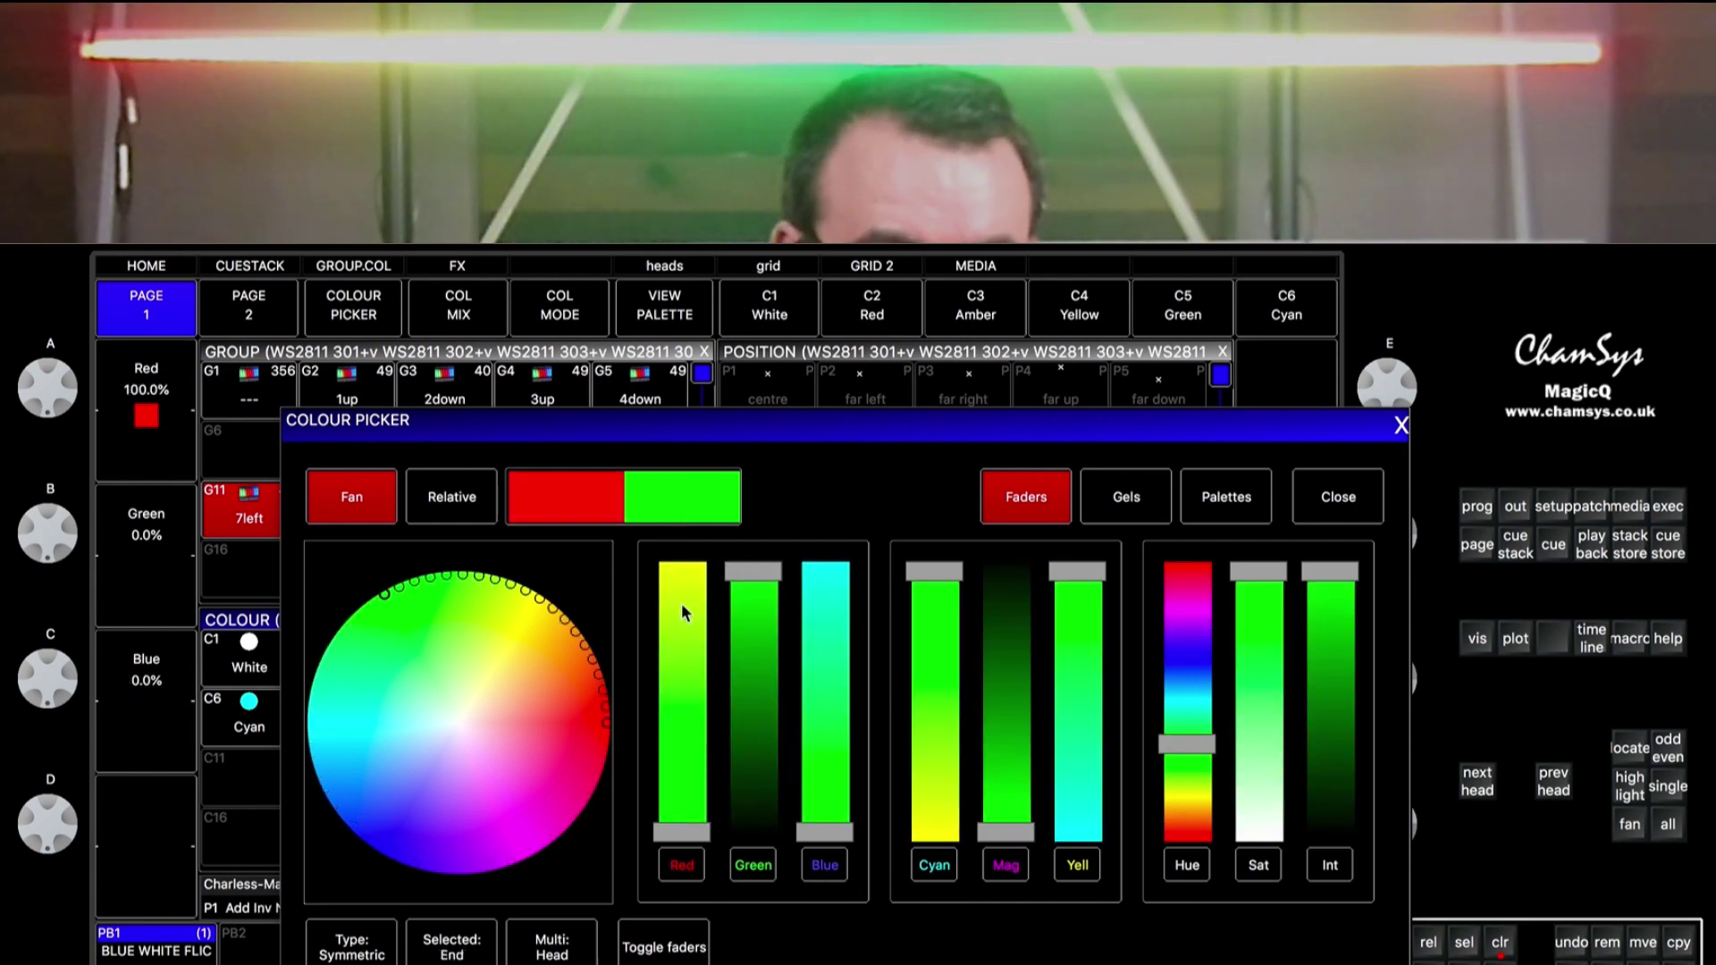
pyautogui.click(762, 875)
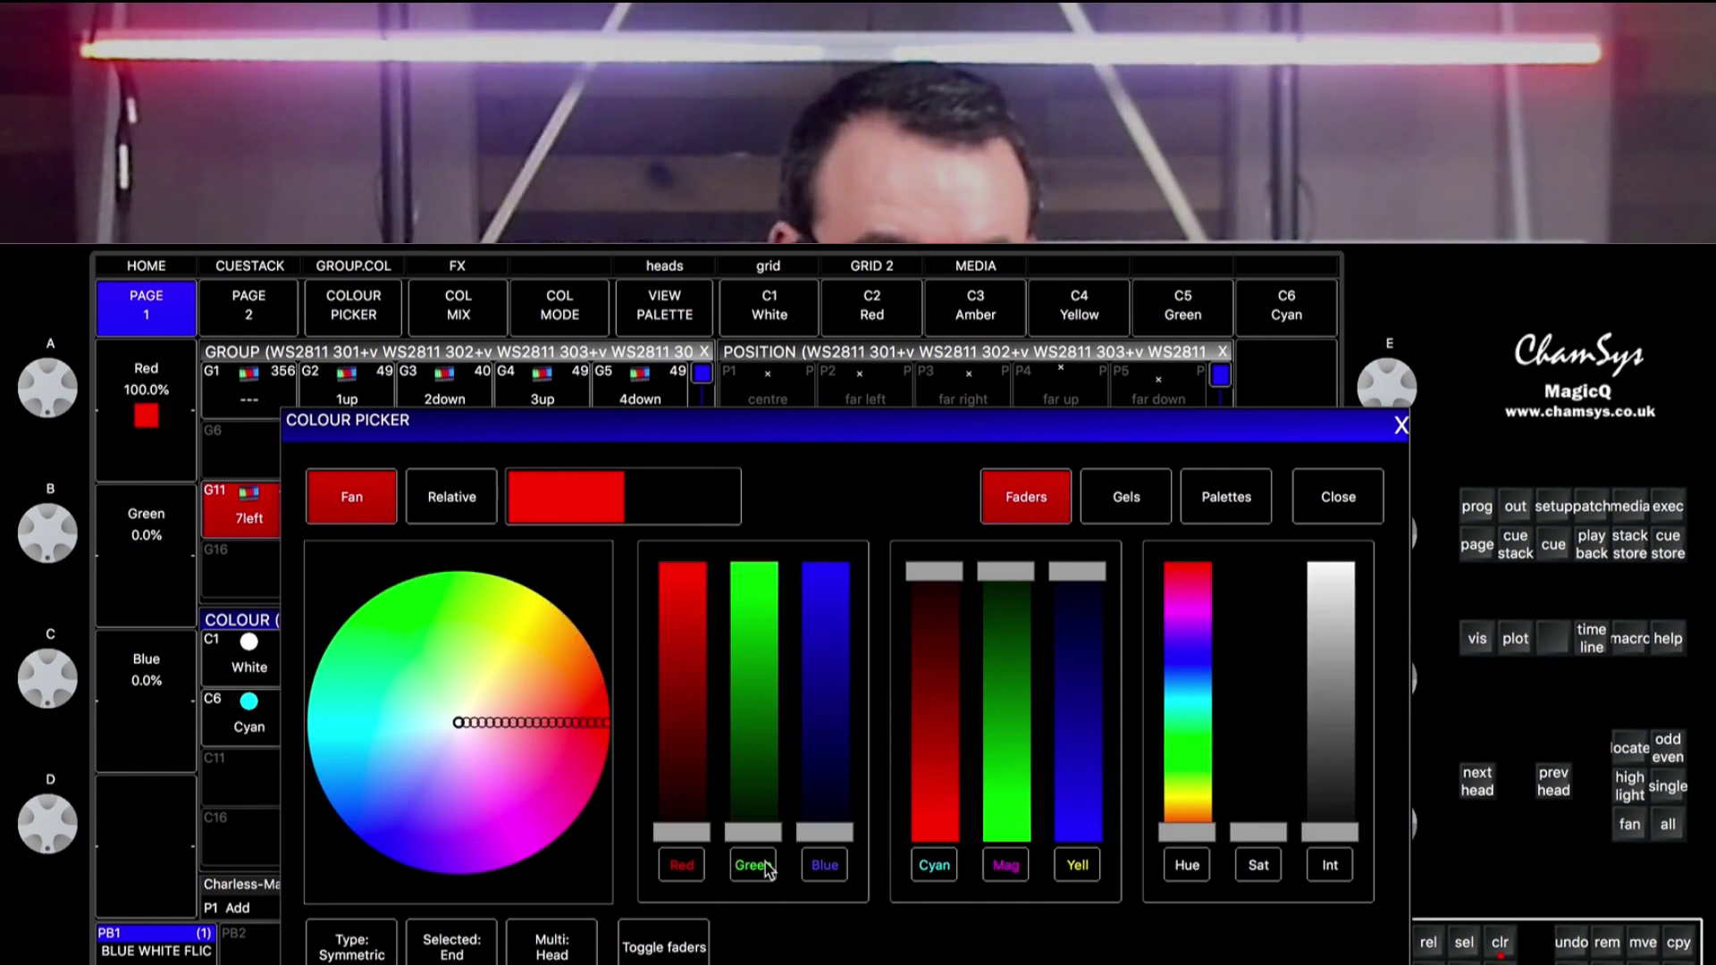
pyautogui.click(688, 869)
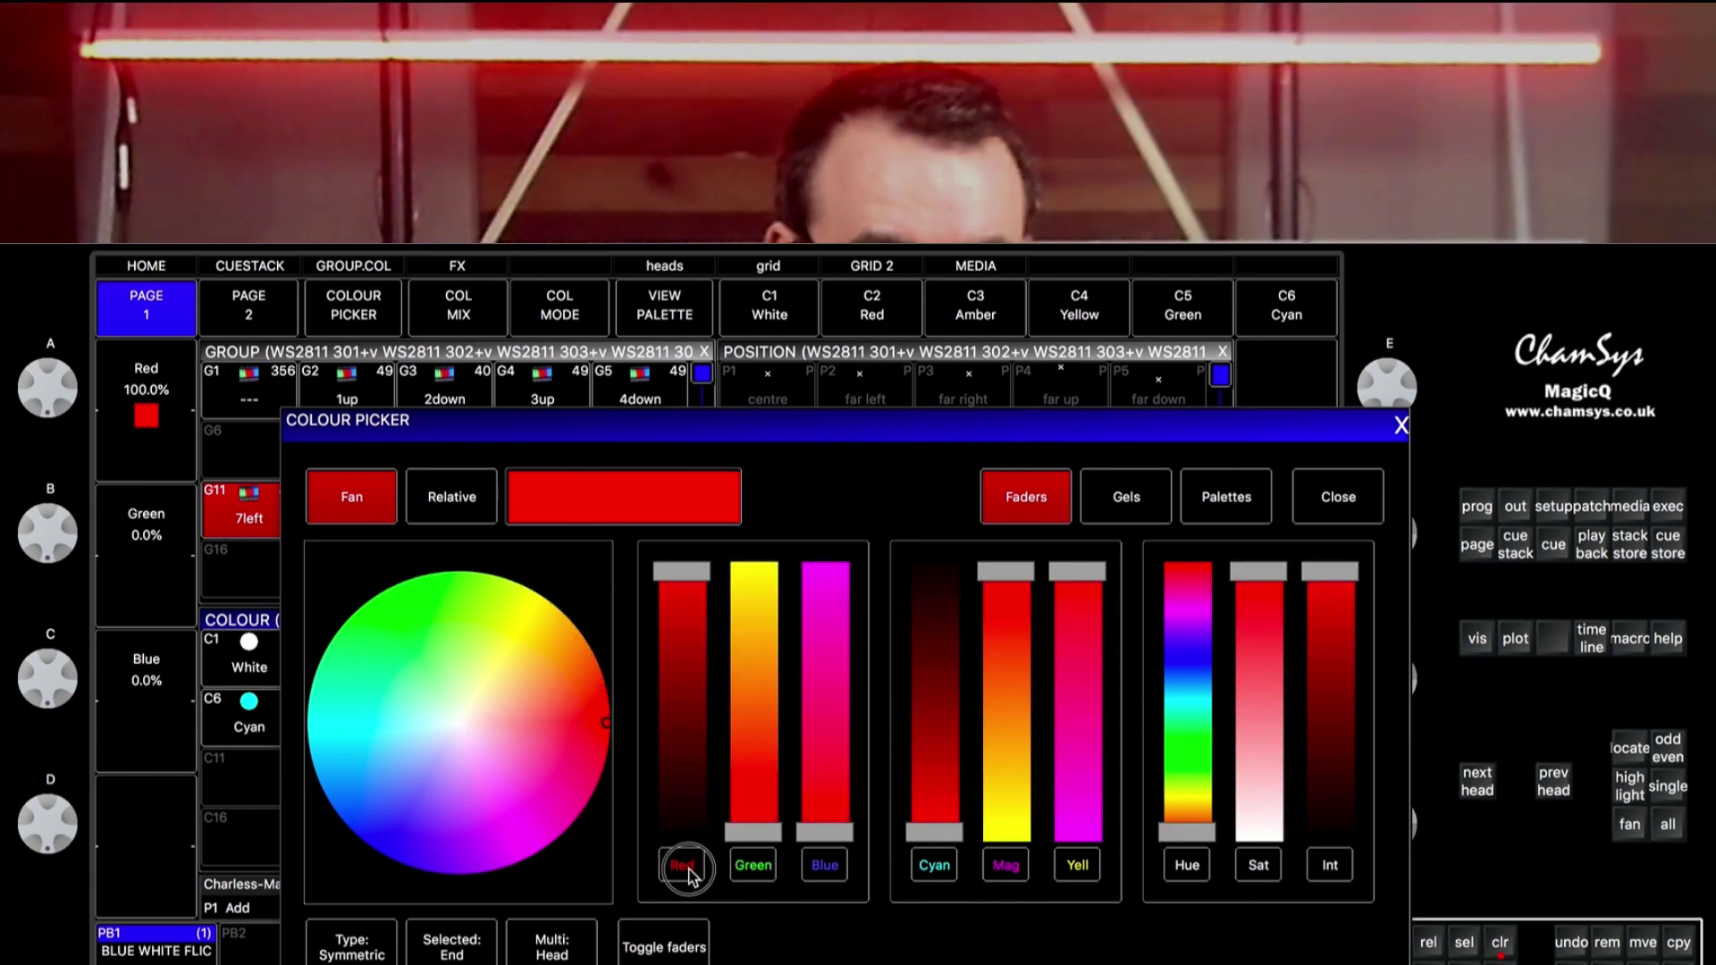
pyautogui.click(743, 871)
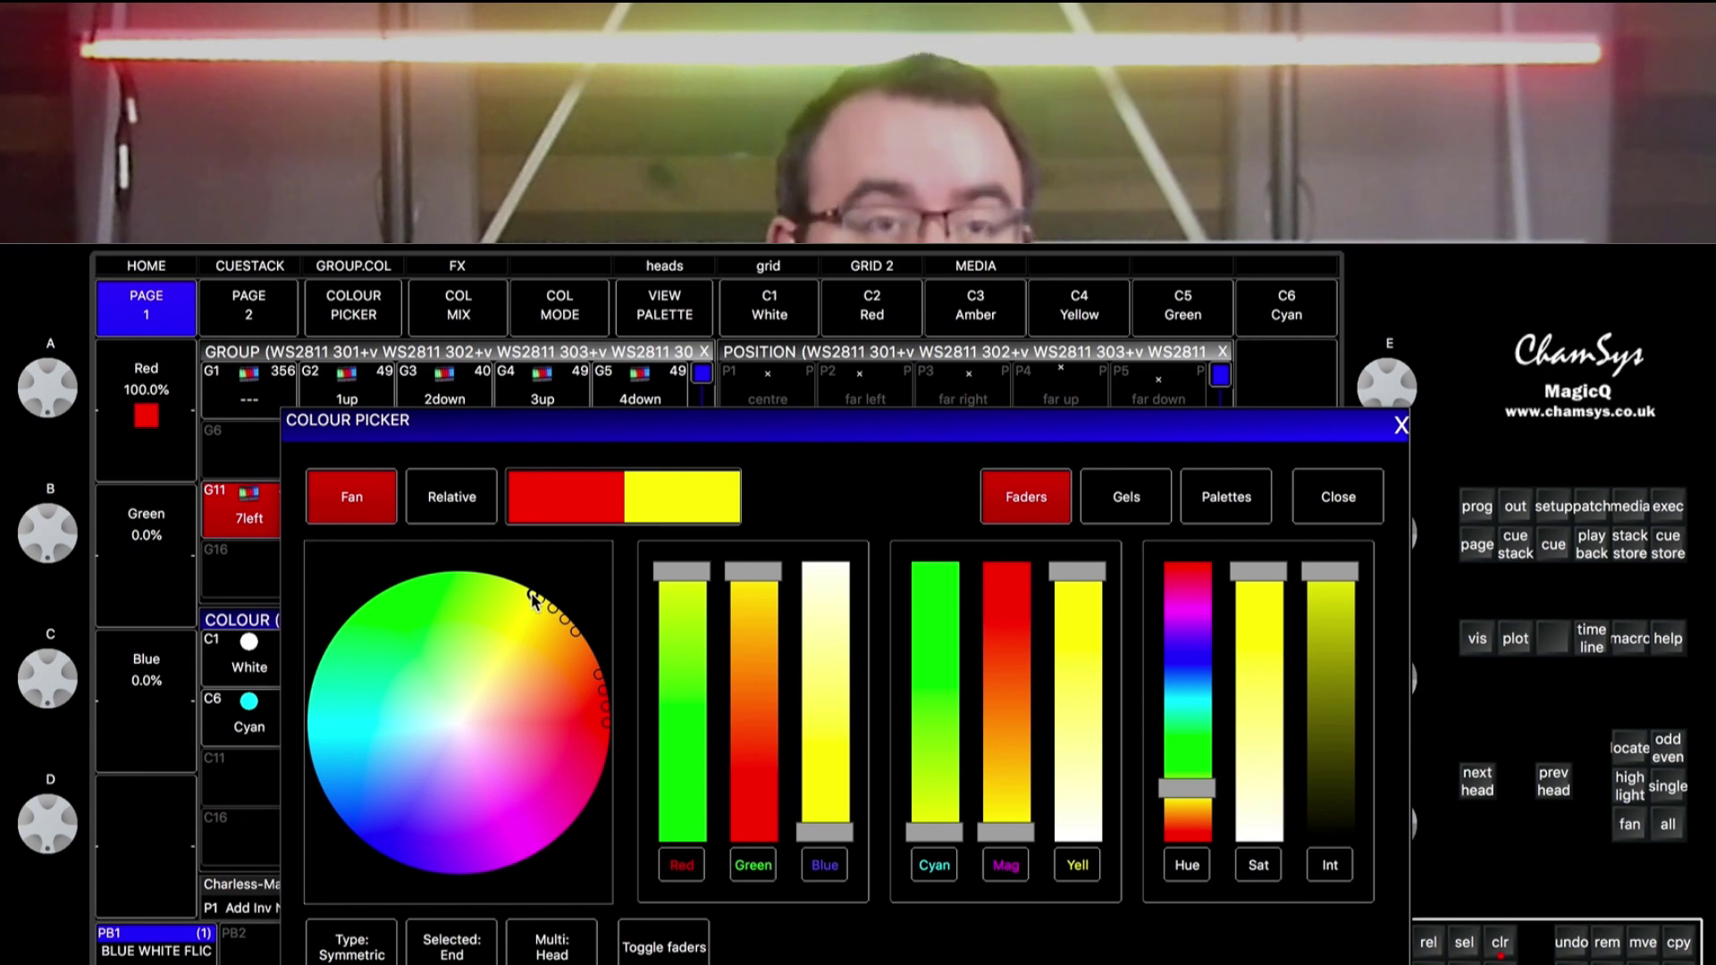
# - Try orange shades and a lower intensity for the fan's end colour, returning it to full-intensity yellow
pyautogui.moveTo(534, 601)
pyautogui.mouseDown()
pyautogui.moveTo(598, 667)
pyautogui.moveTo(556, 606)
pyautogui.mouseUp()
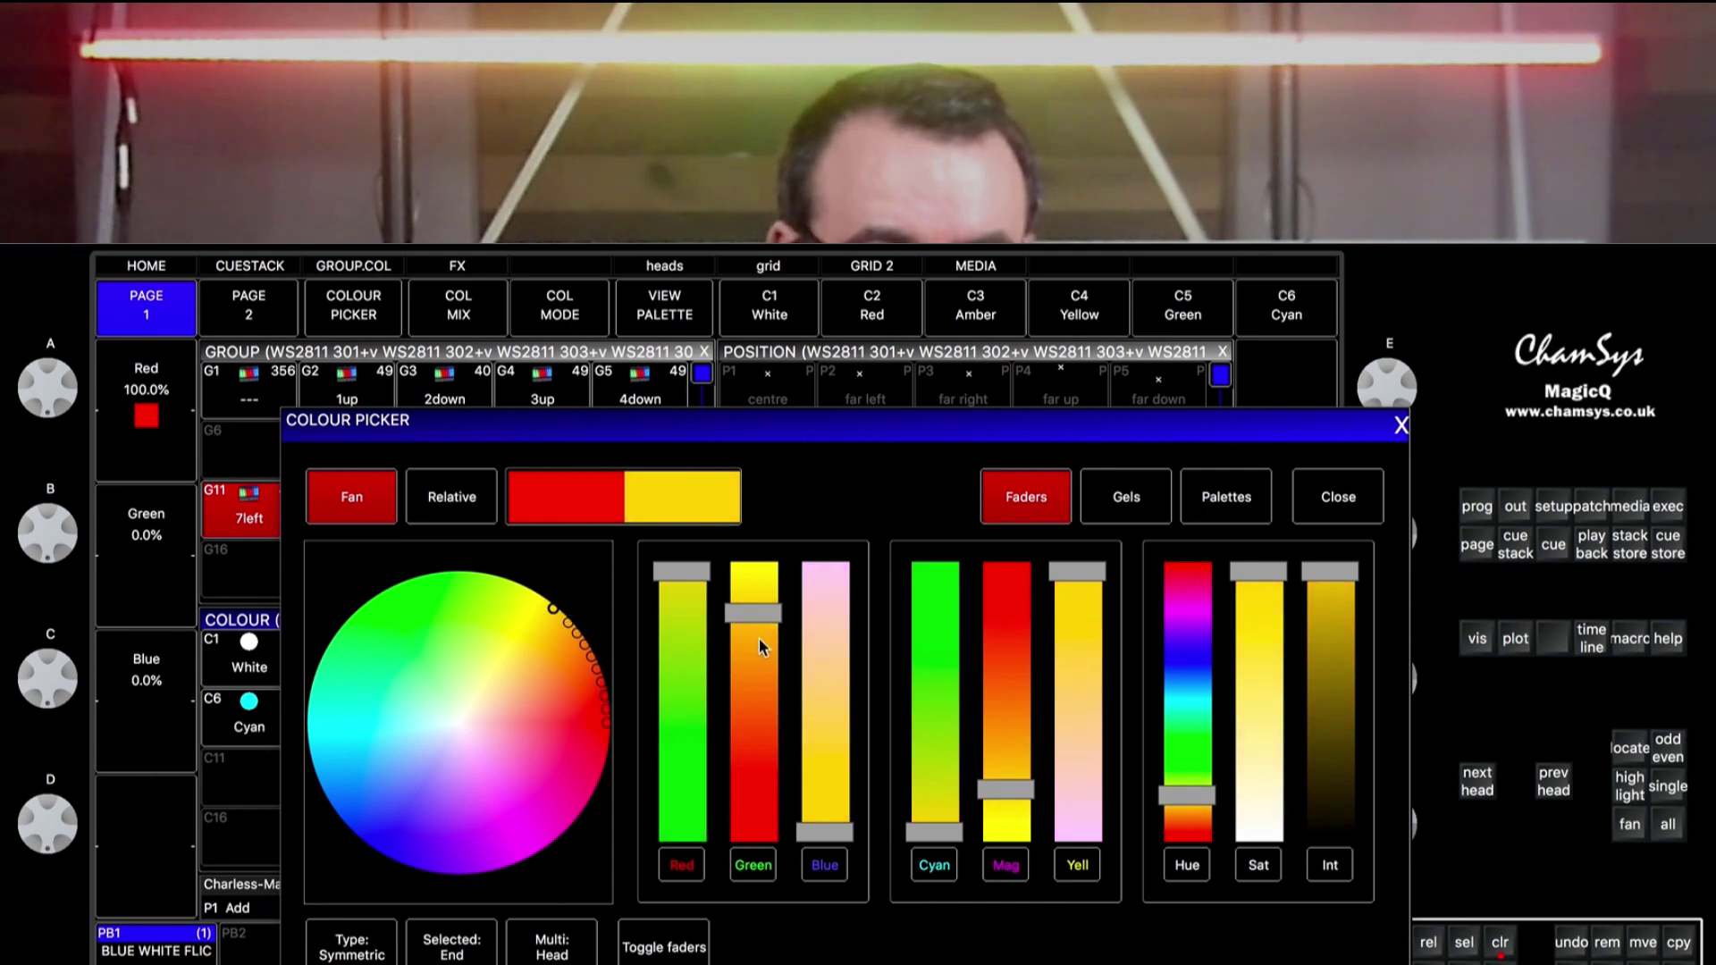
pyautogui.moveTo(757, 649); pyautogui.dragTo(761, 725)
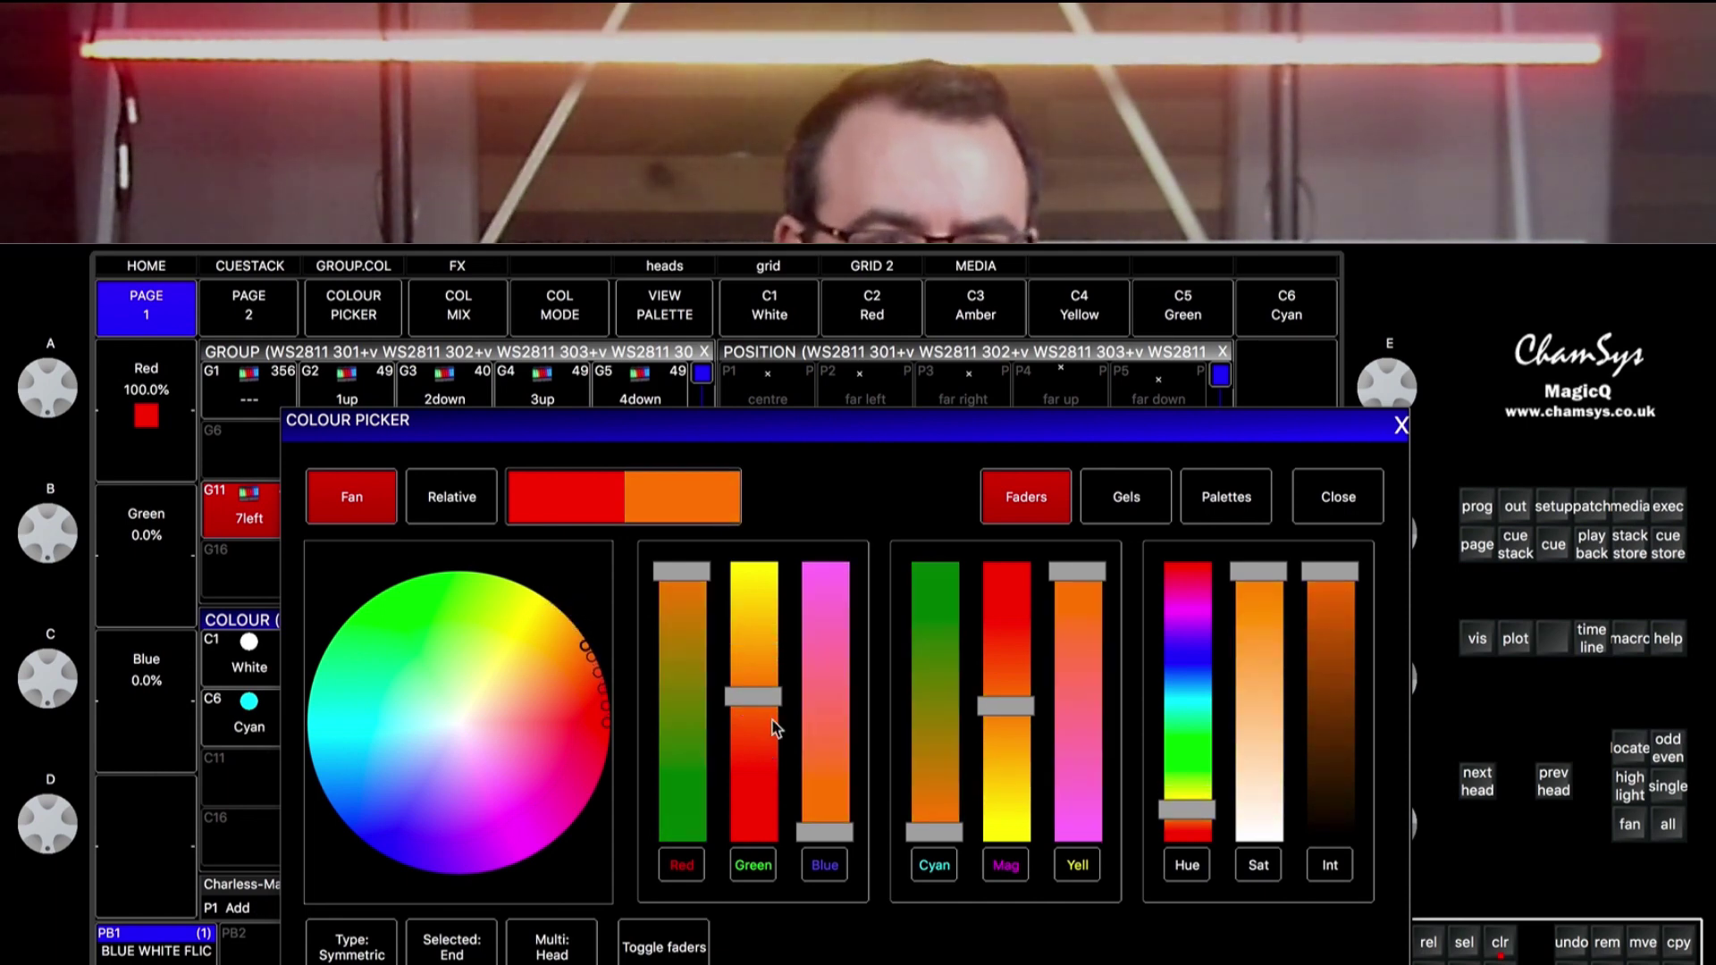
pyautogui.moveTo(754, 700); pyautogui.dragTo(739, 532)
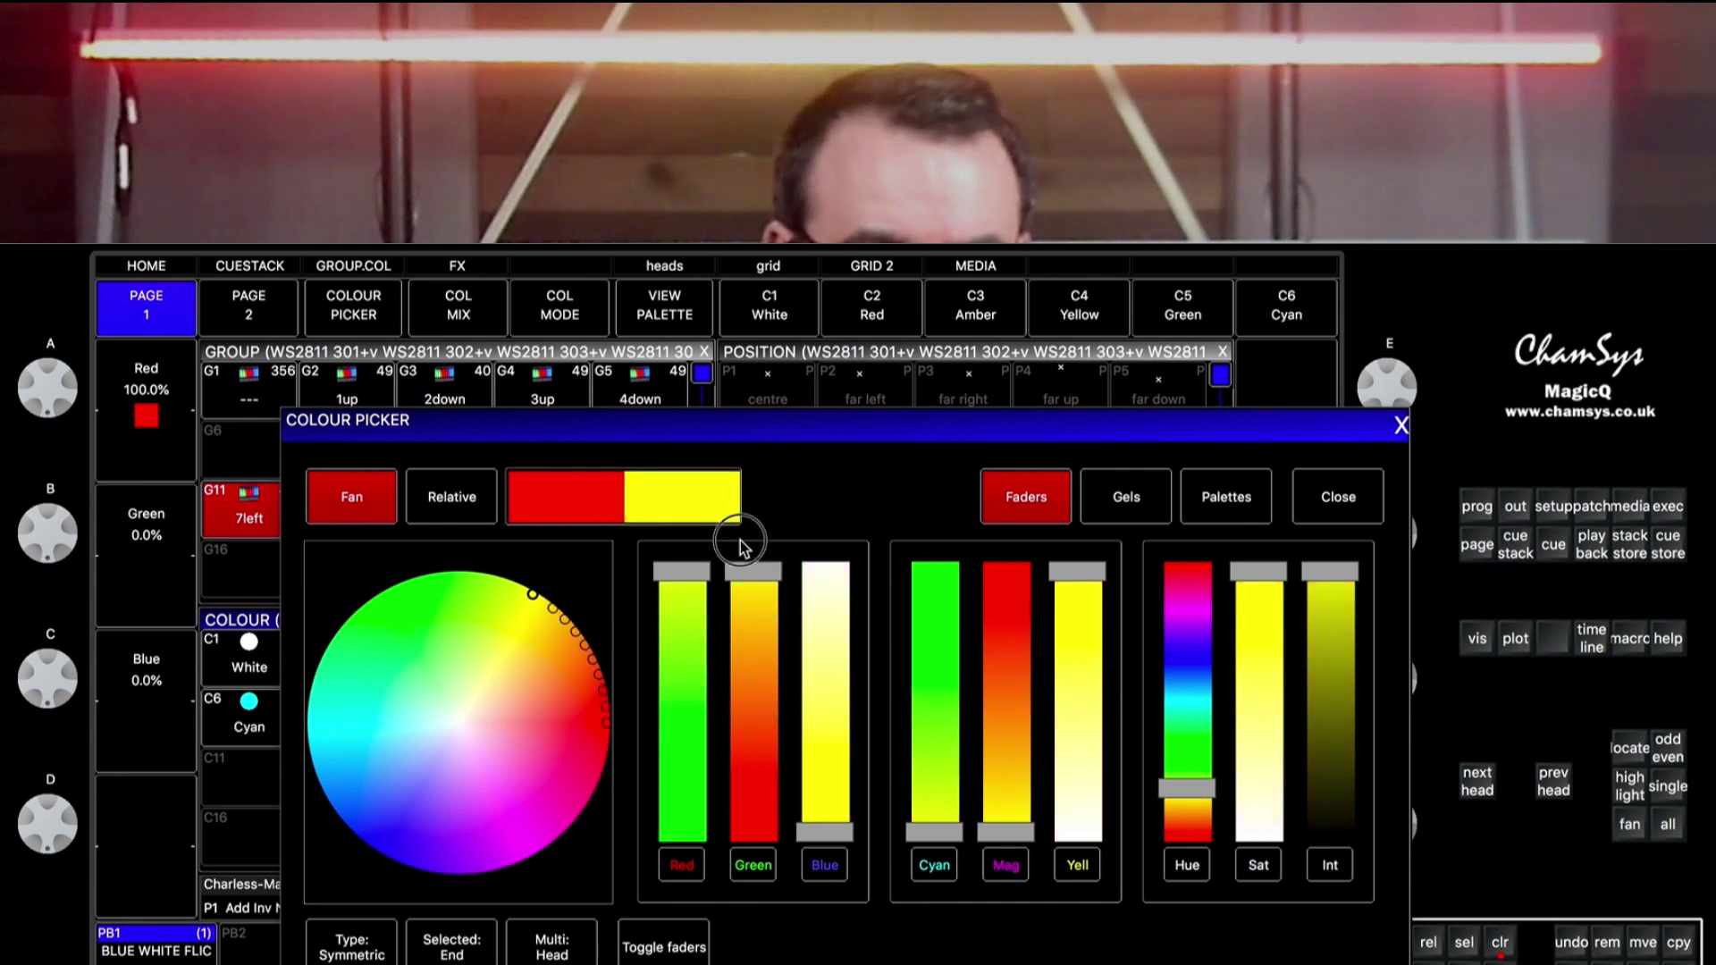
pyautogui.moveTo(1351, 587); pyautogui.dragTo(1352, 747)
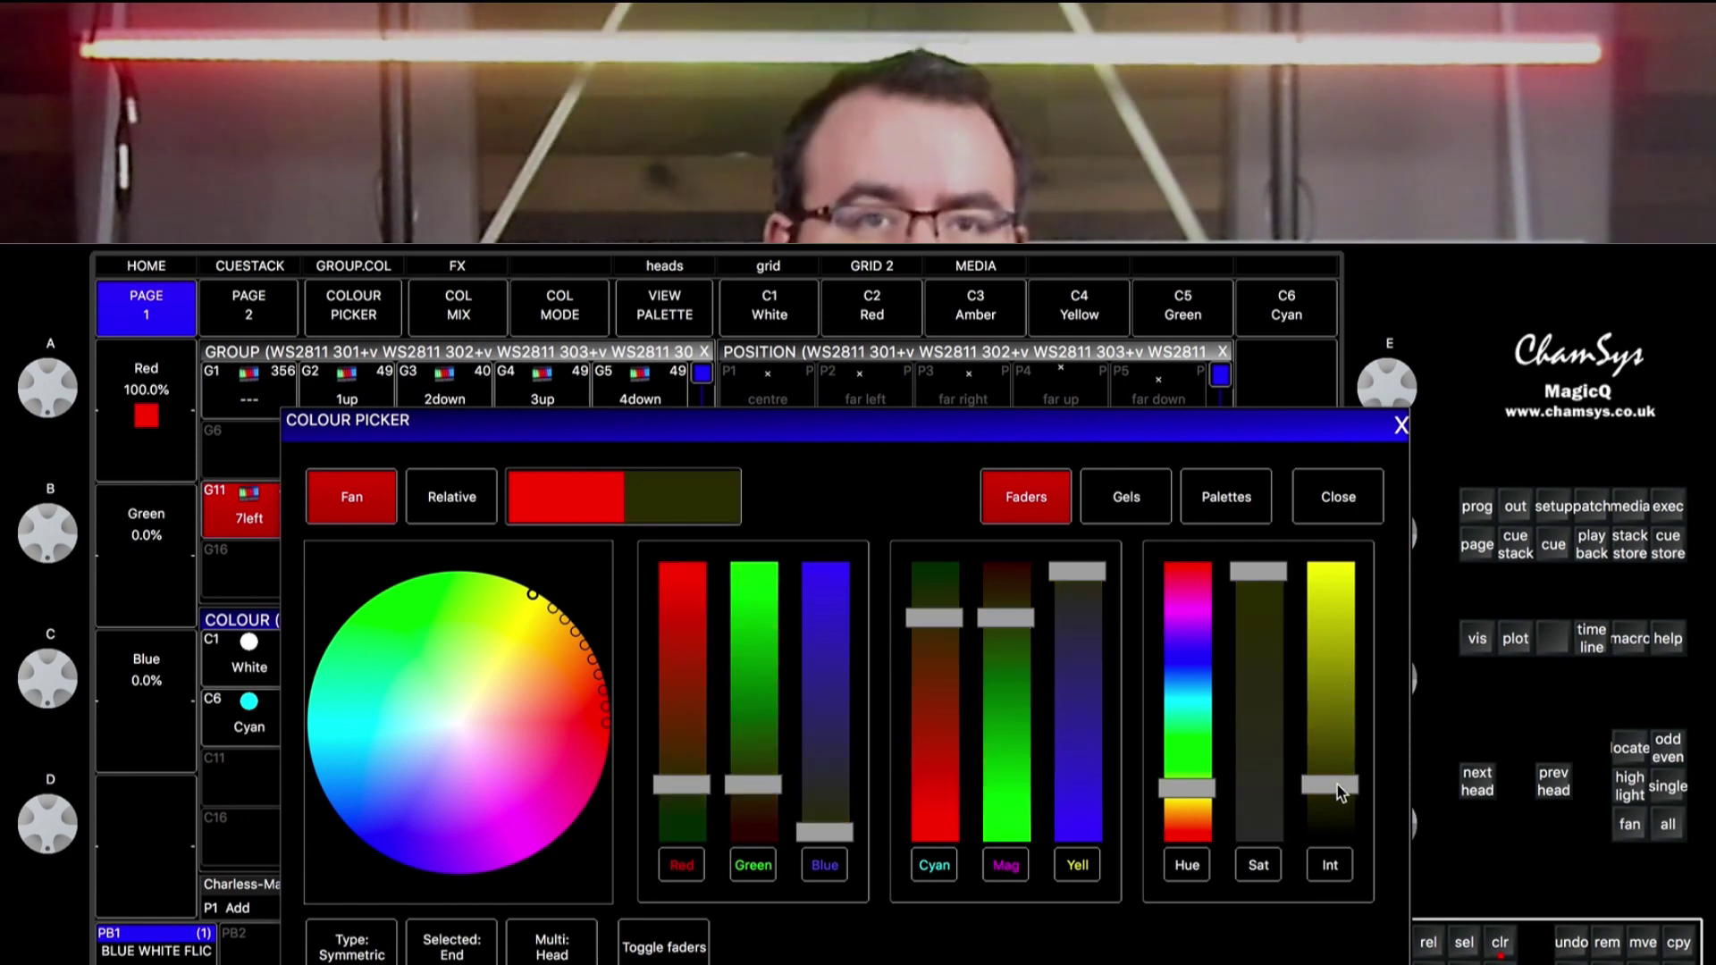
pyautogui.moveTo(1345, 699); pyautogui.dragTo(1332, 566)
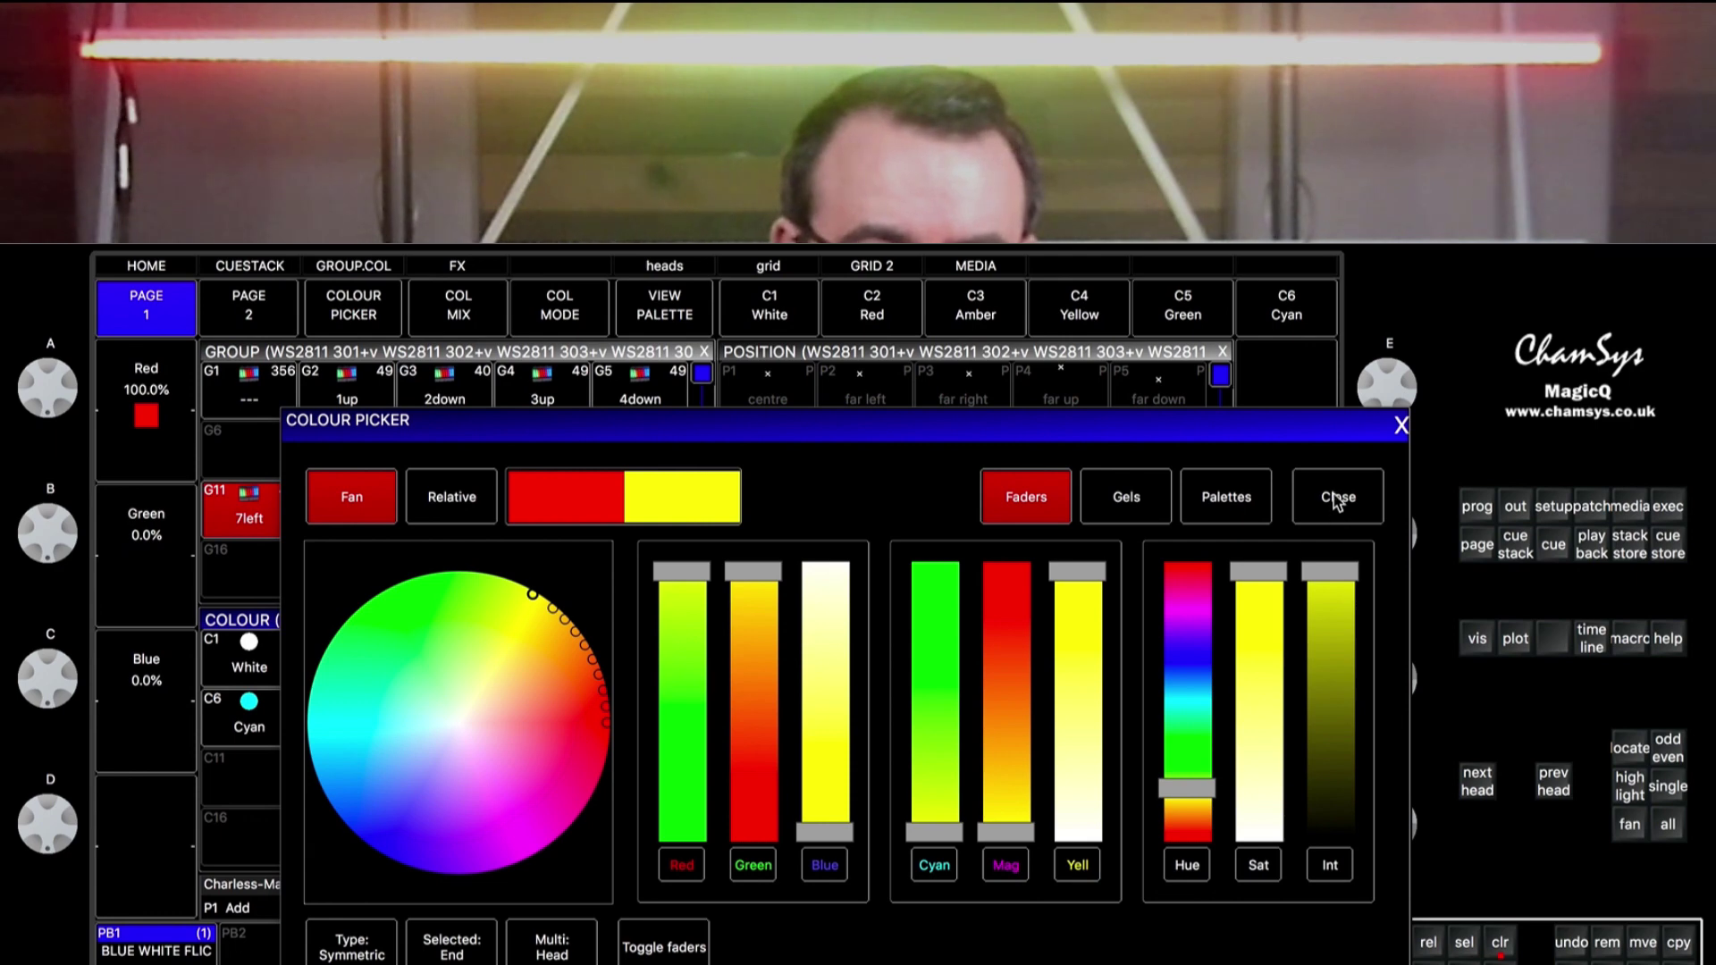
# - Close the Colour Picker and record the red-to-yellow fan as a colour palette named SUNRISE in slot C16
pyautogui.click(1336, 501)
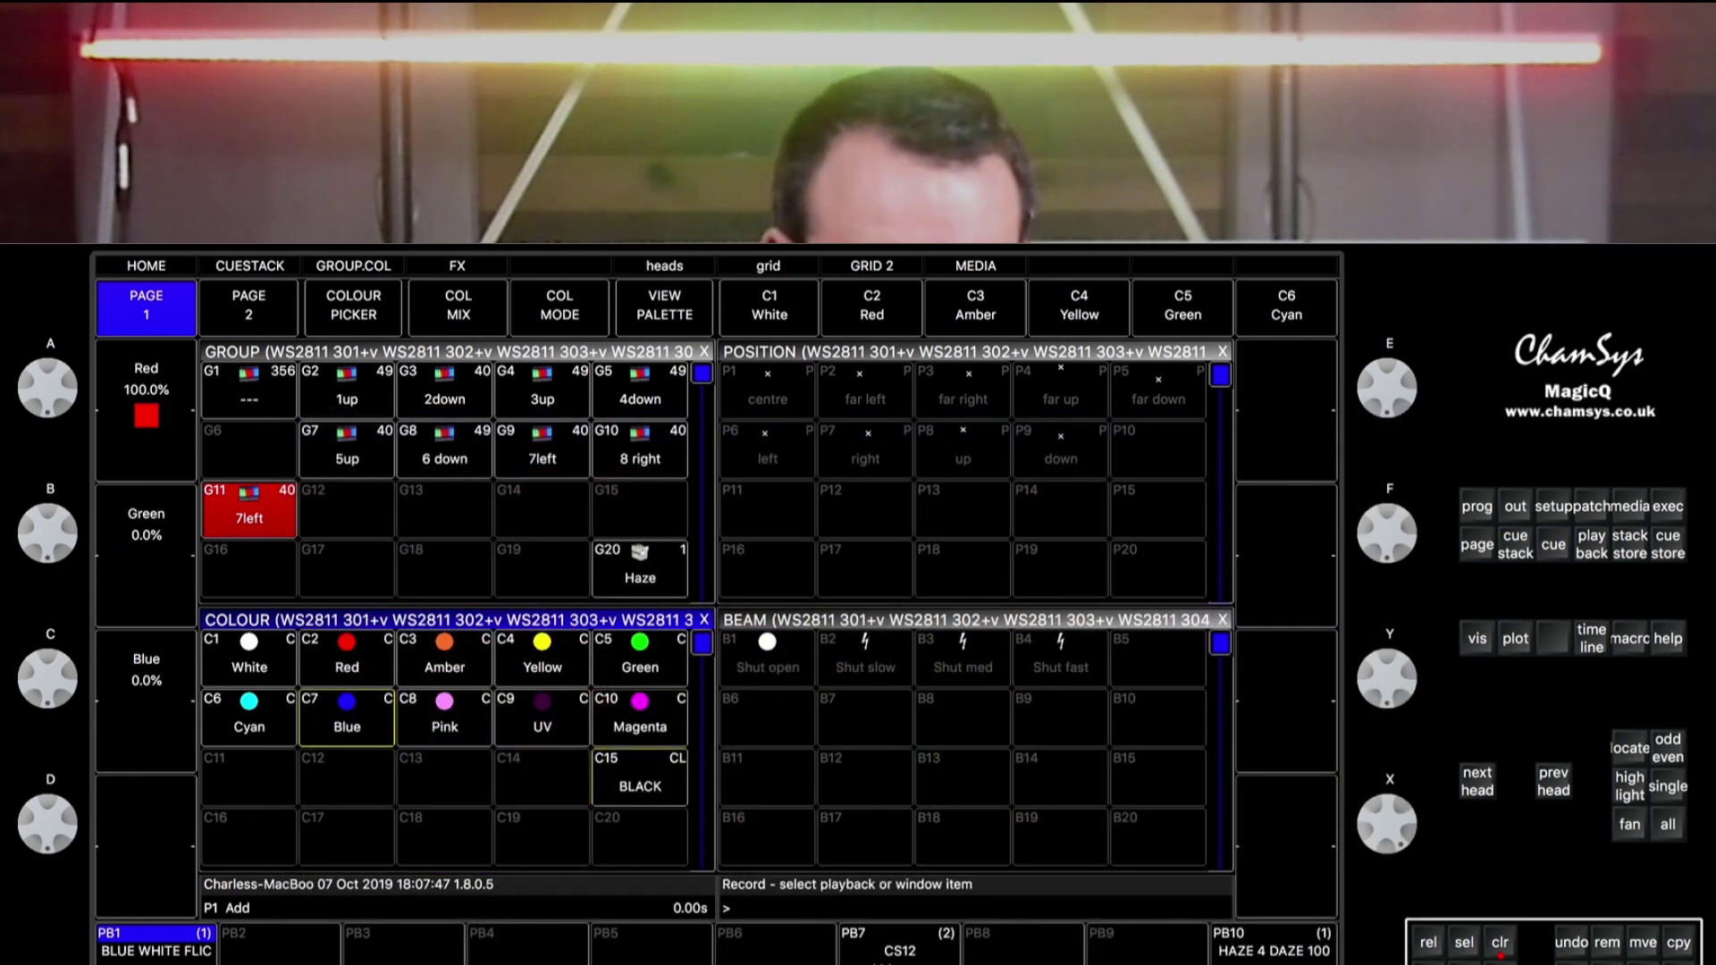
pyautogui.click(249, 838)
pyautogui.write('SUNRISE')
pyautogui.click(249, 841)
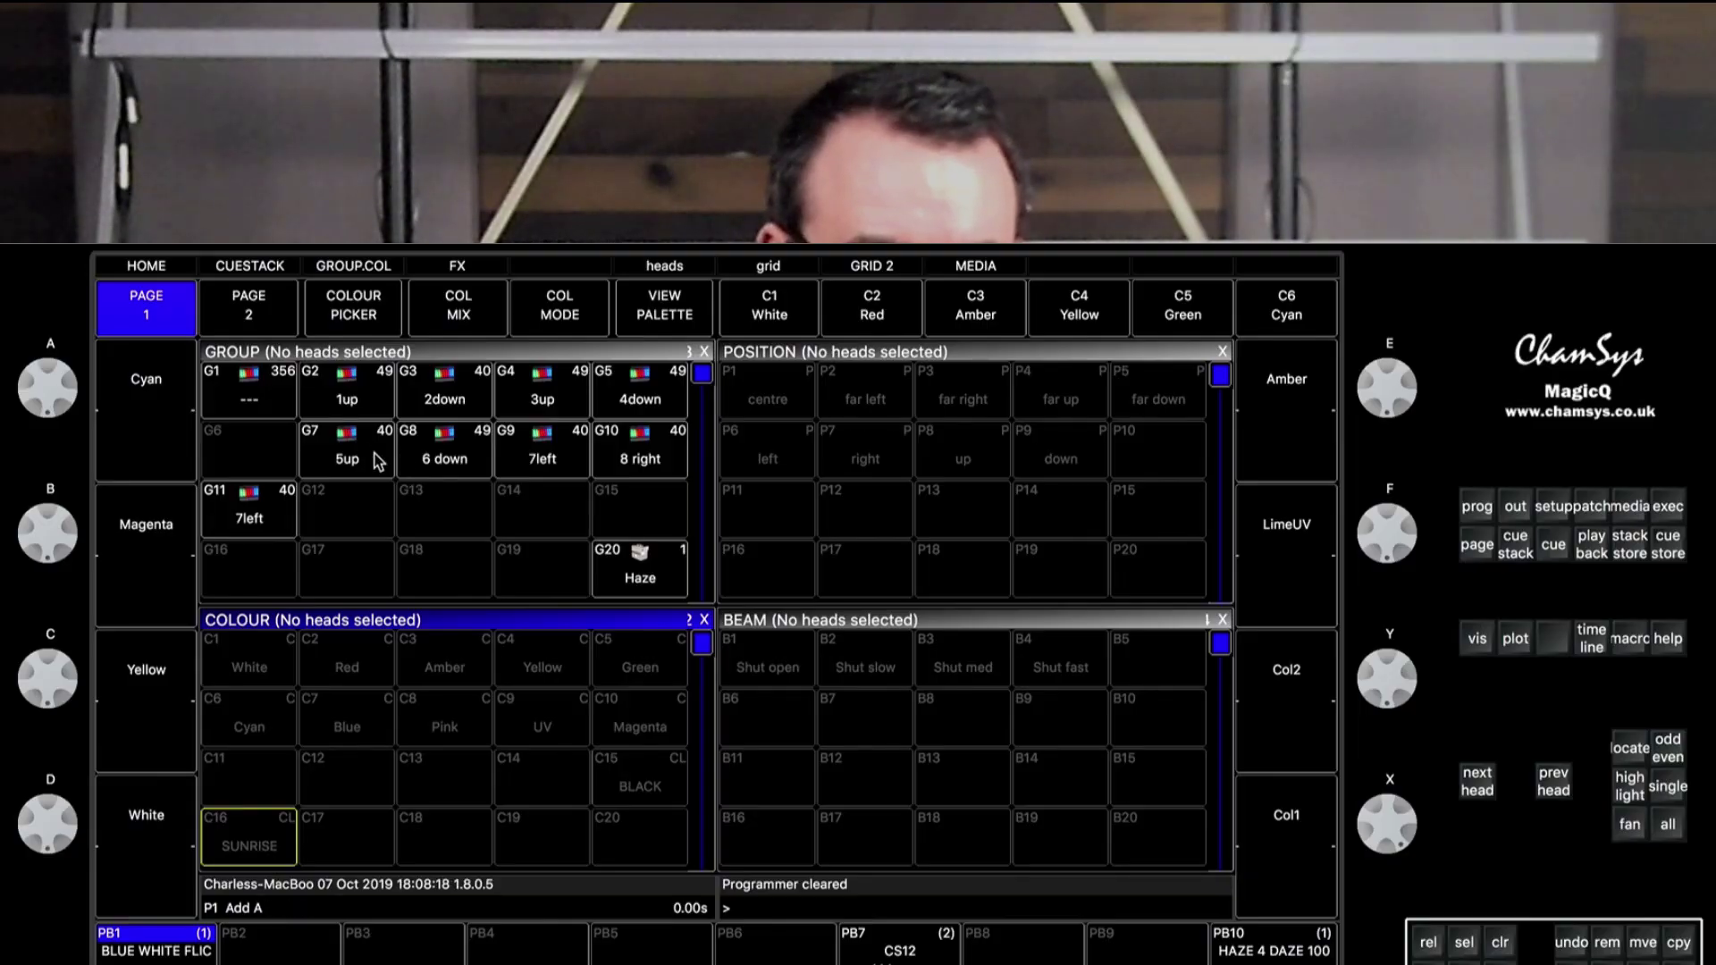
# - Bring group G11 to full intensity and add the 2col colour FX using palettes C7 Blue and C5 Green
pyautogui.click(252, 516)
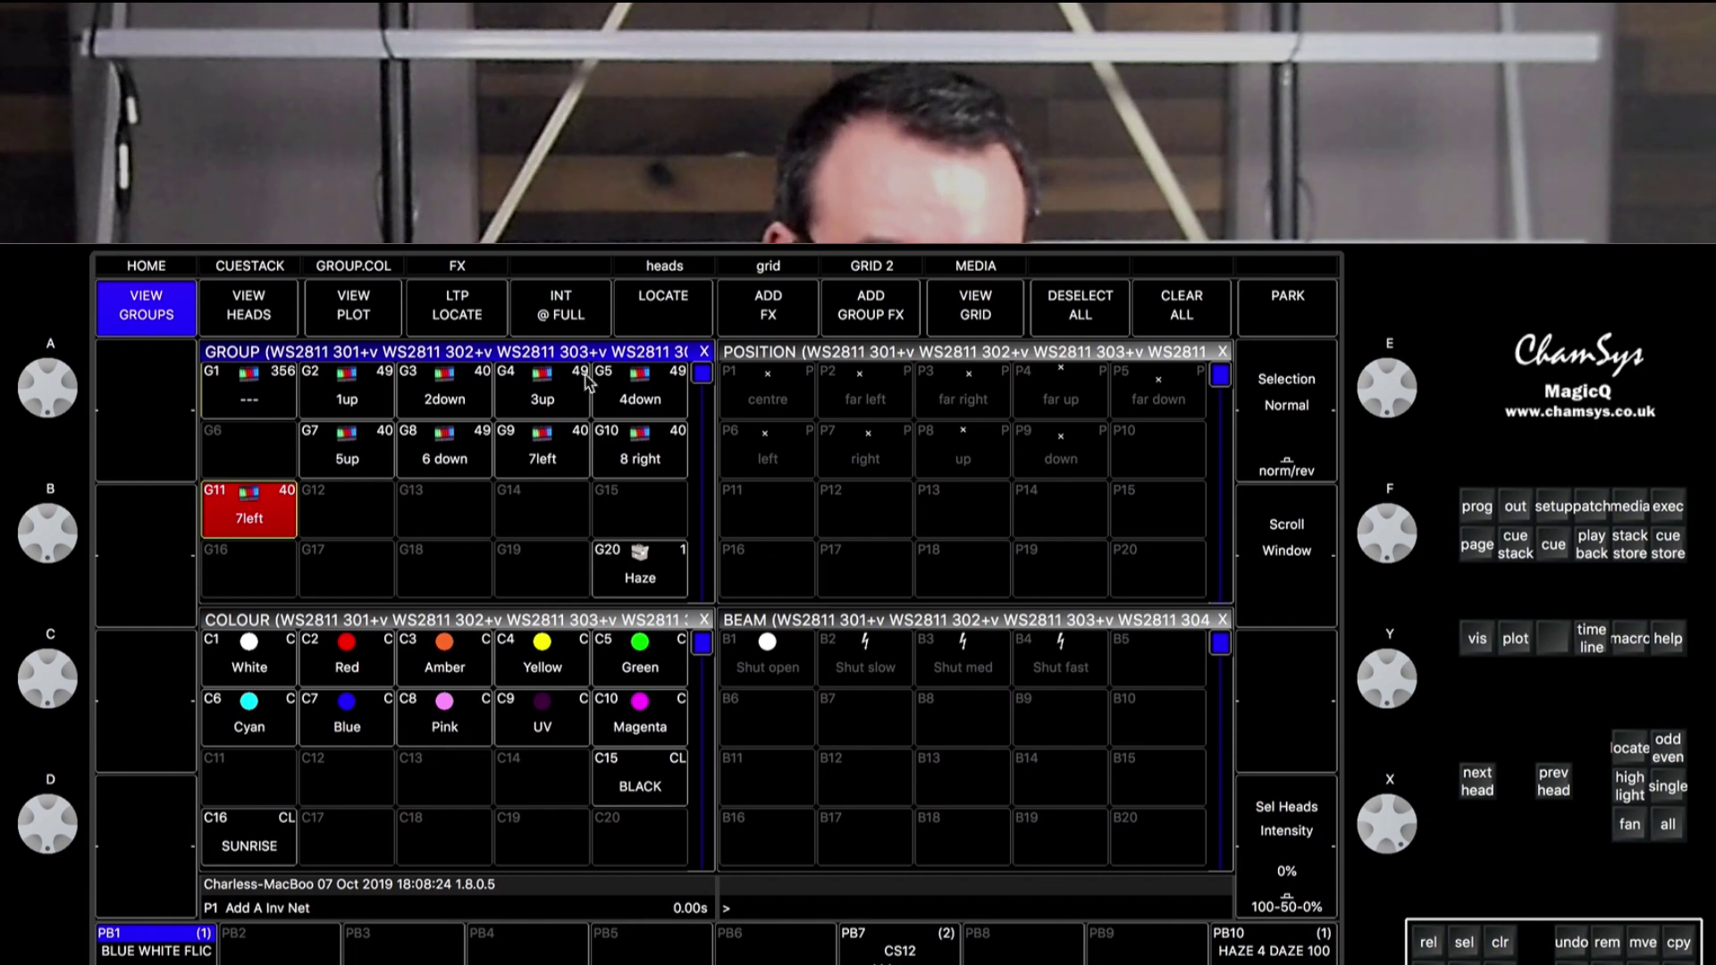
pyautogui.click(572, 313)
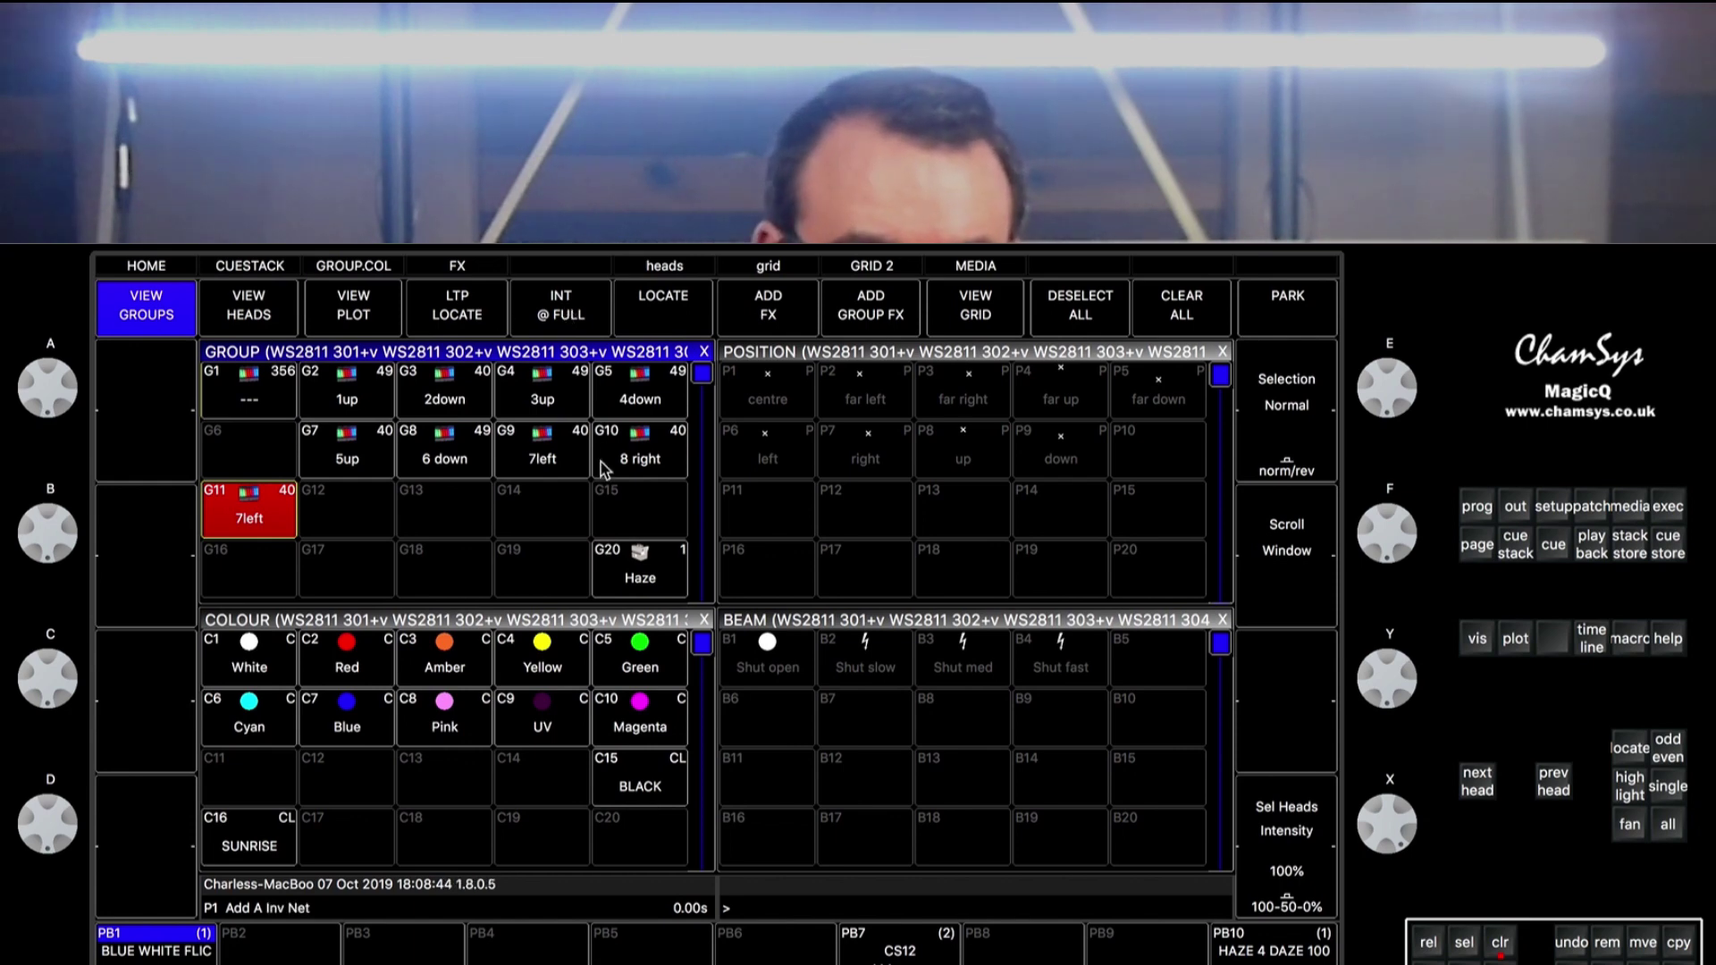
pyautogui.click(756, 324)
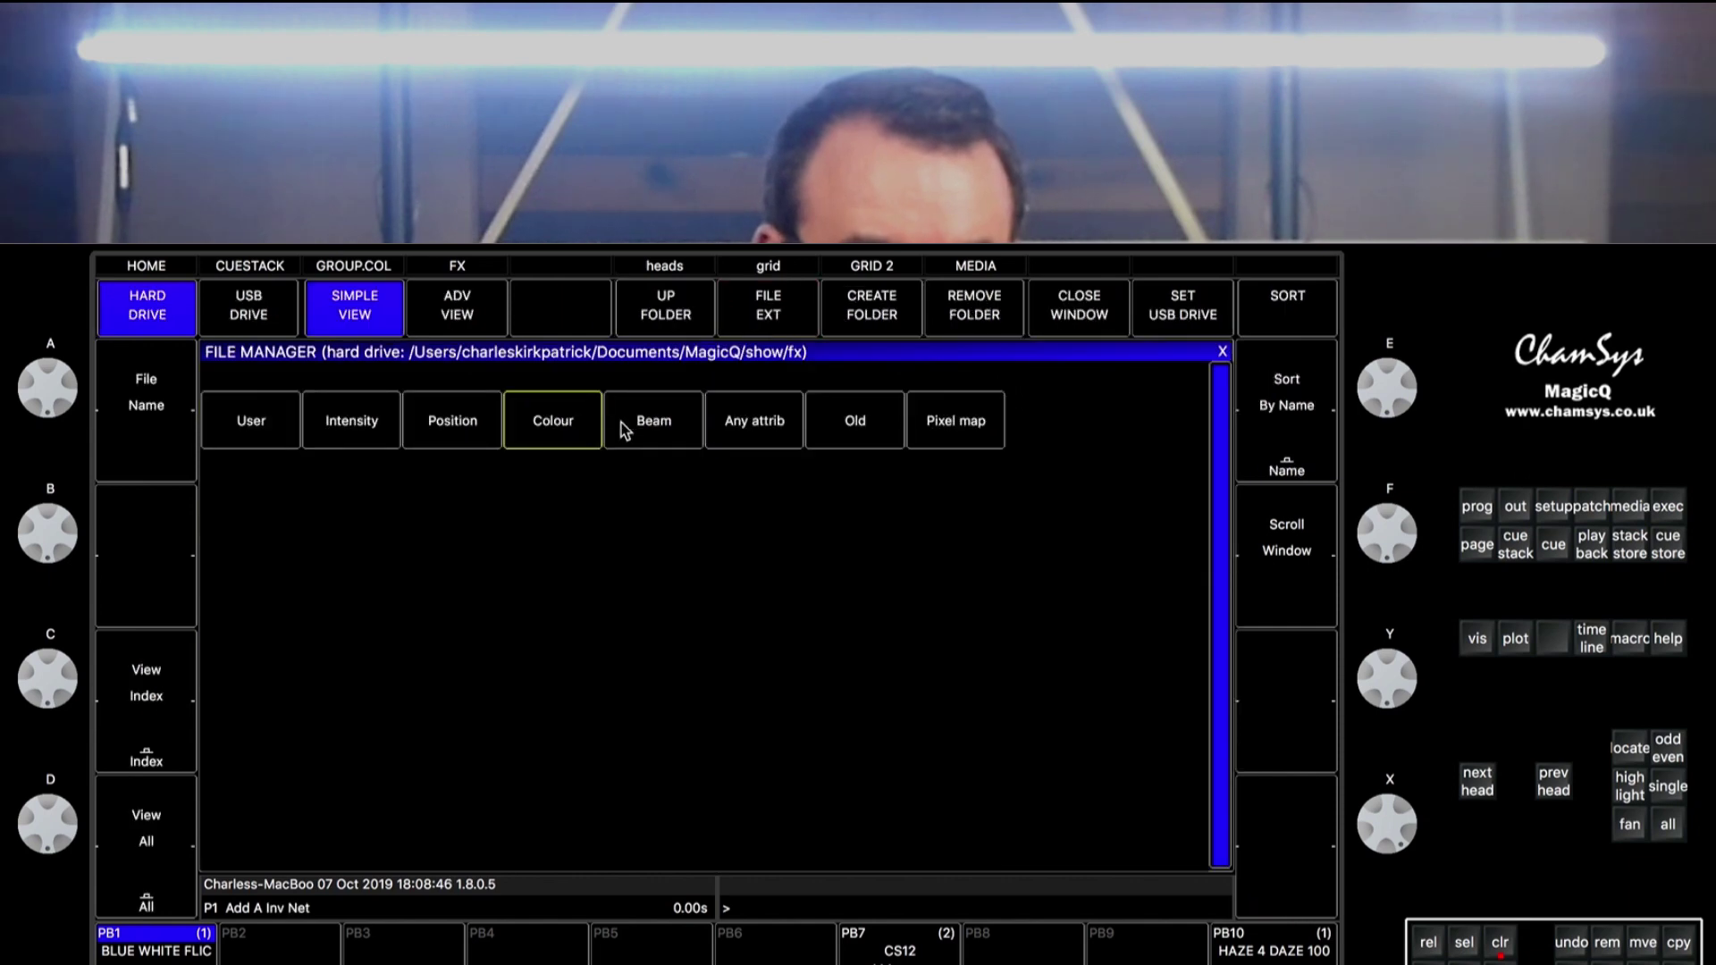
pyautogui.click(566, 431)
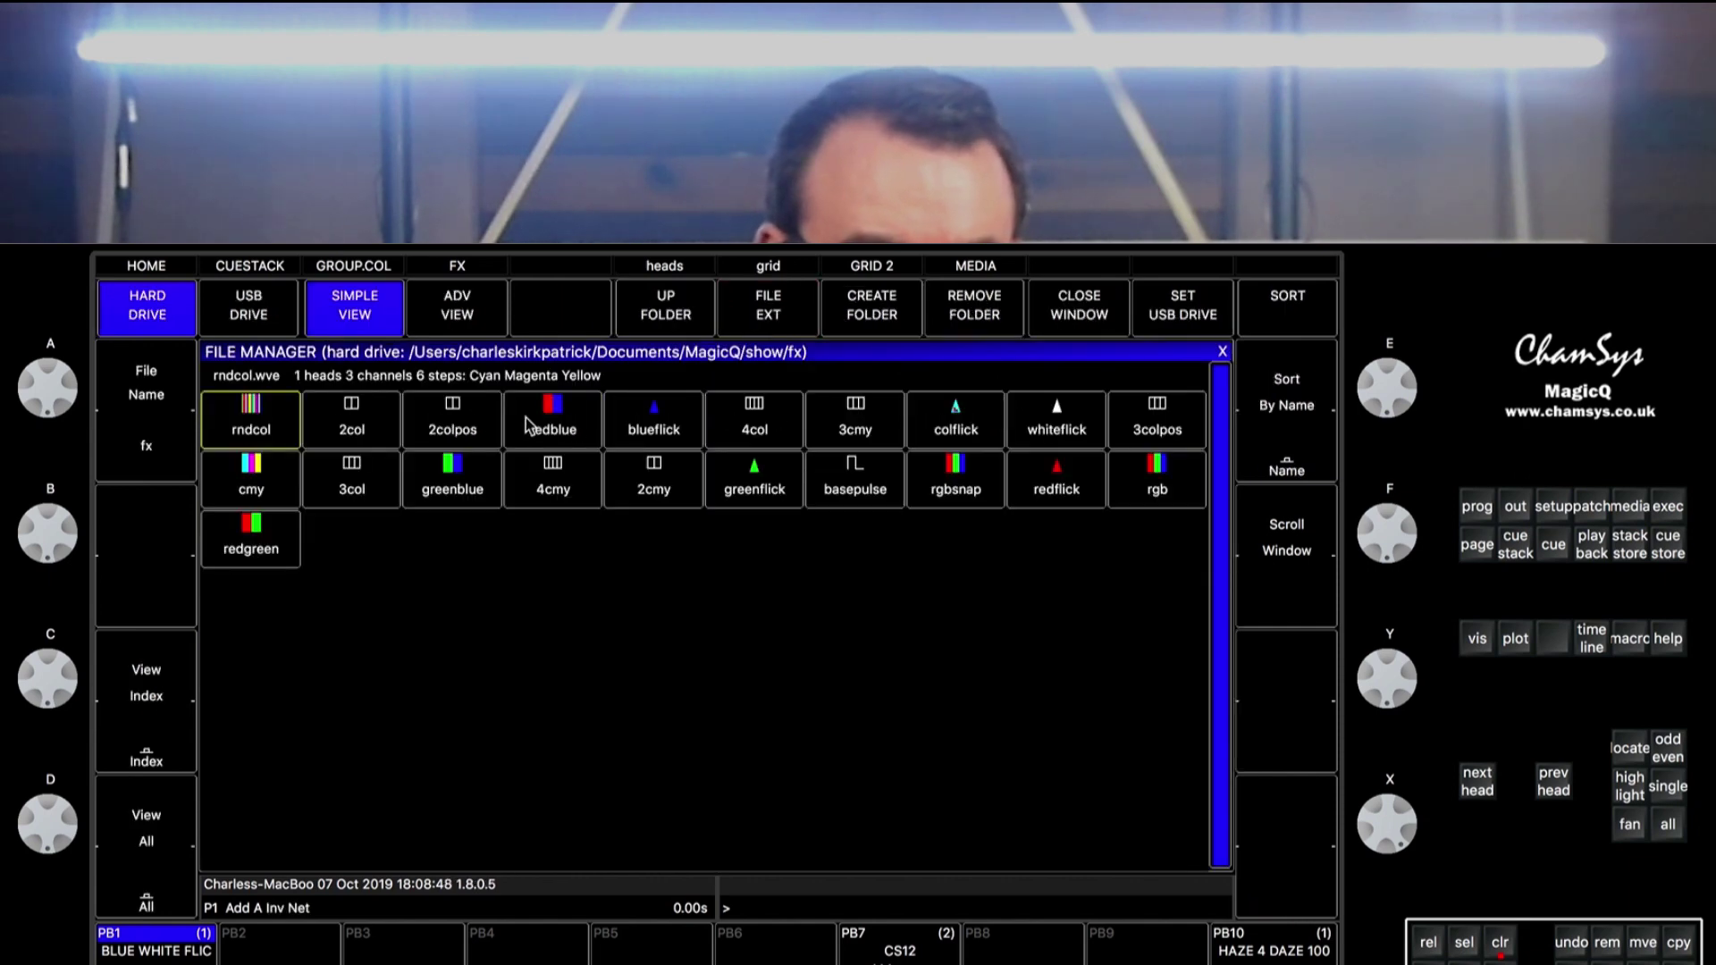
pyautogui.click(352, 425)
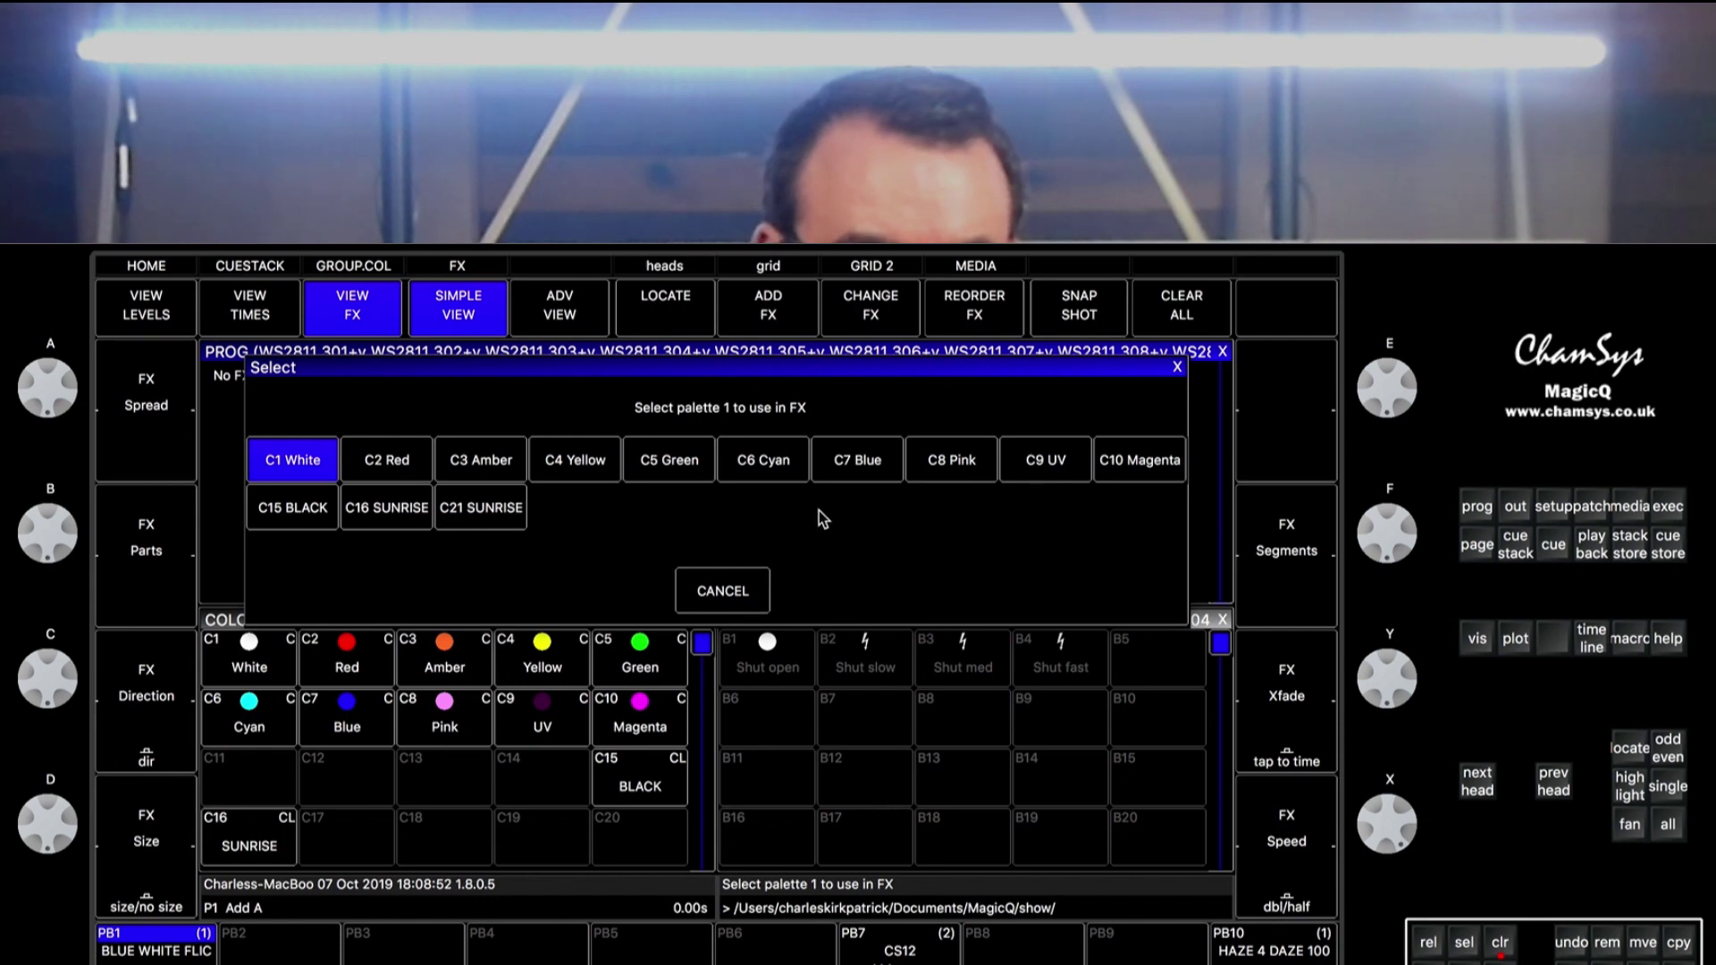
pyautogui.click(861, 468)
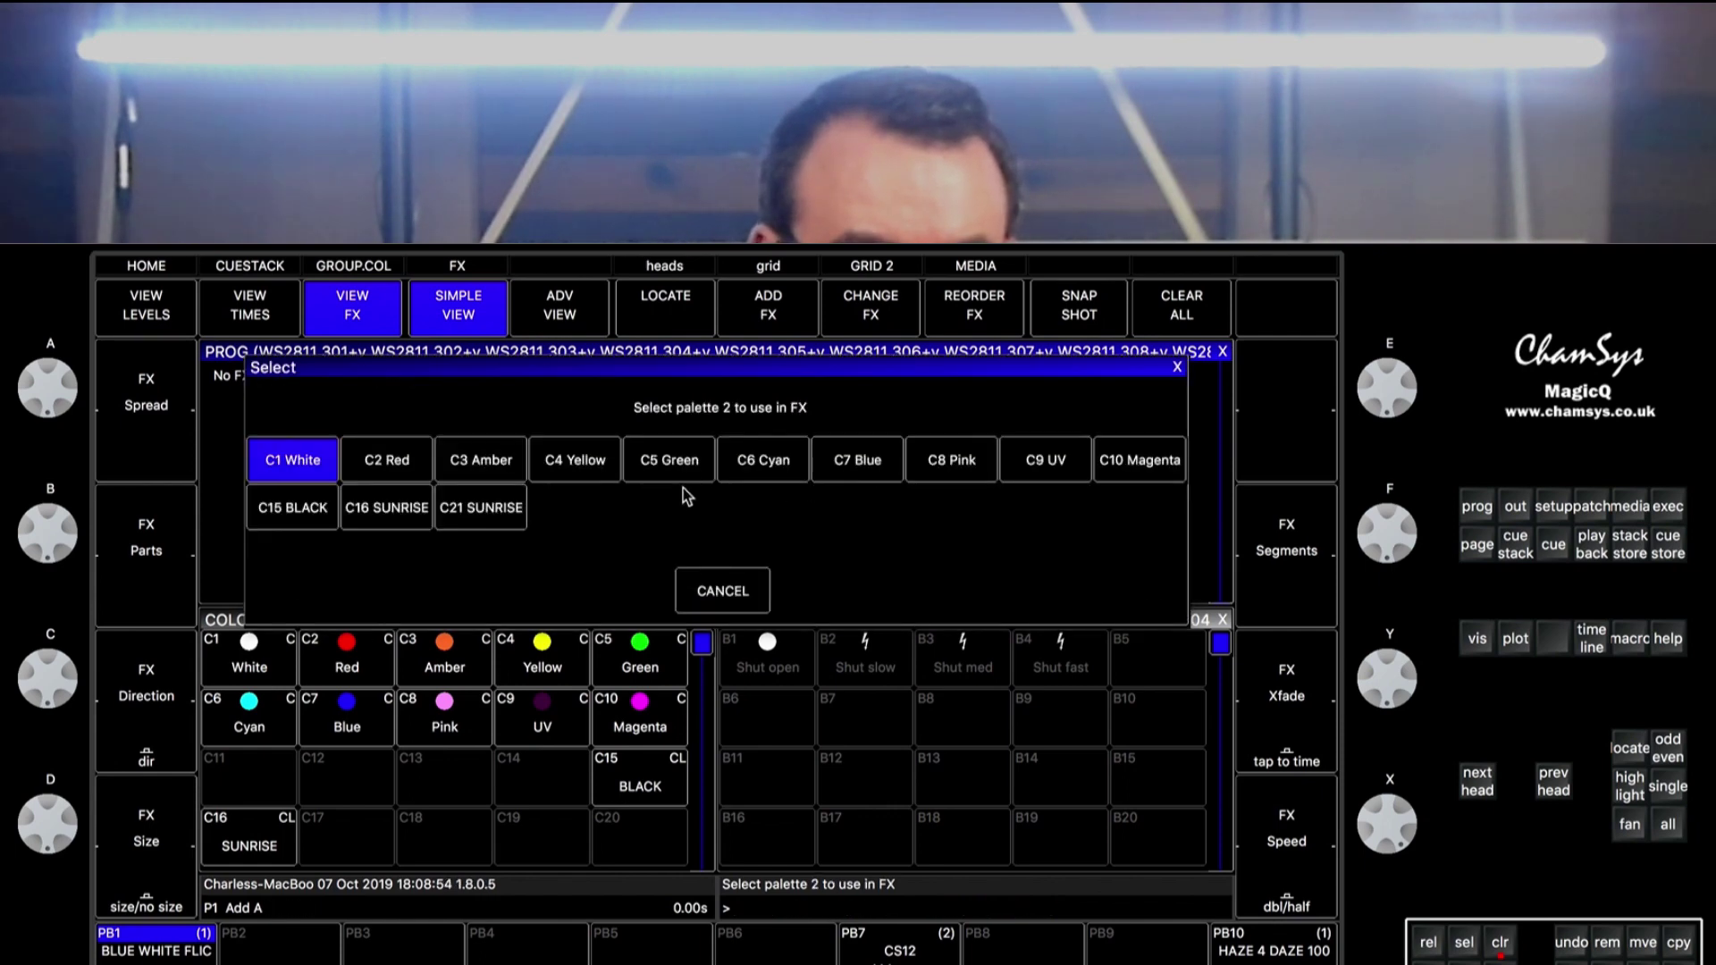
pyautogui.click(679, 462)
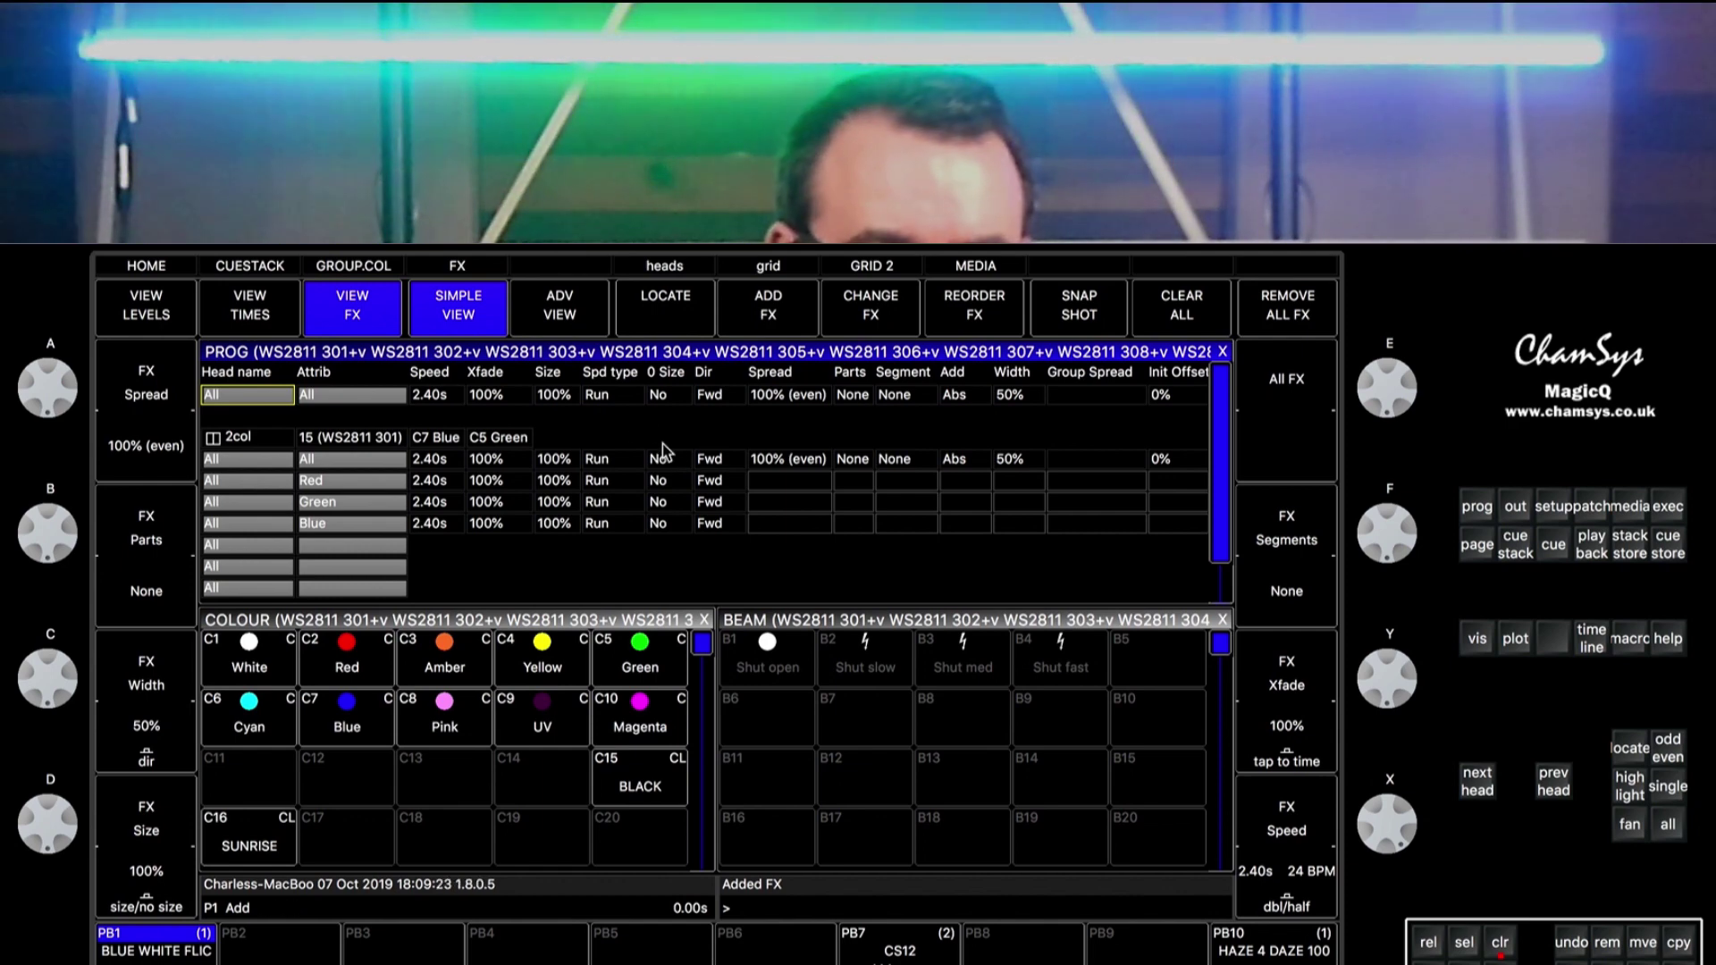
# - Set the speed type of all FX to Stop and check the head reorder options without changing the order
pyautogui.click(594, 396)
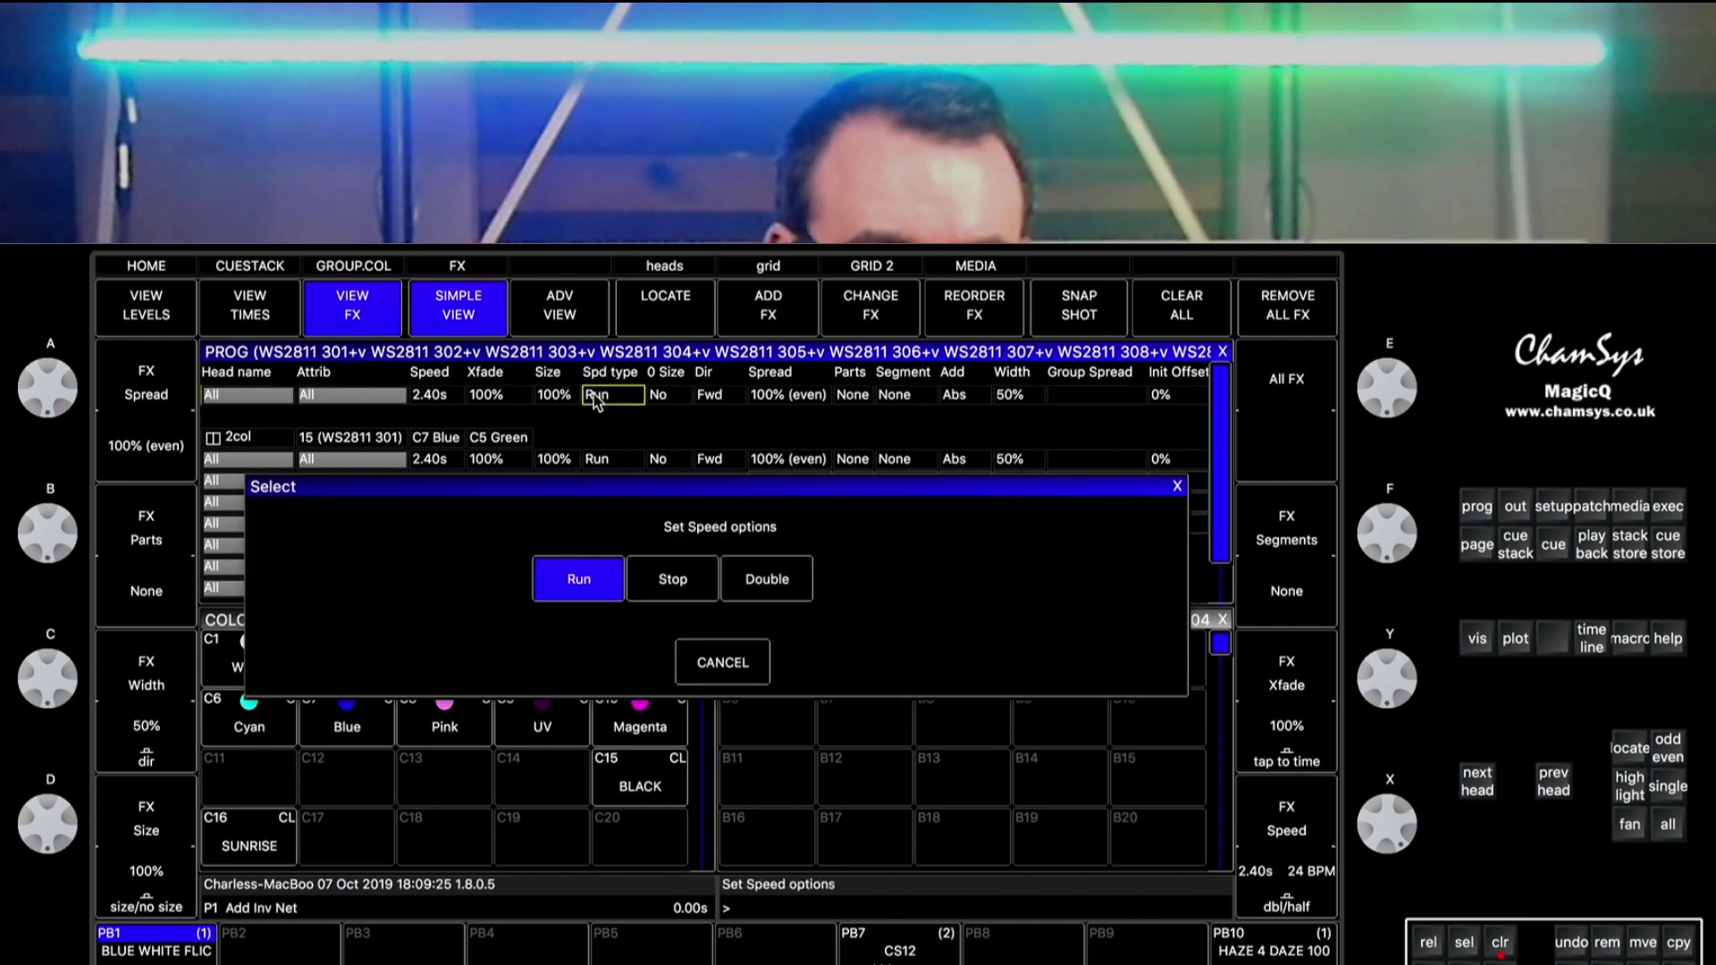
pyautogui.click(673, 583)
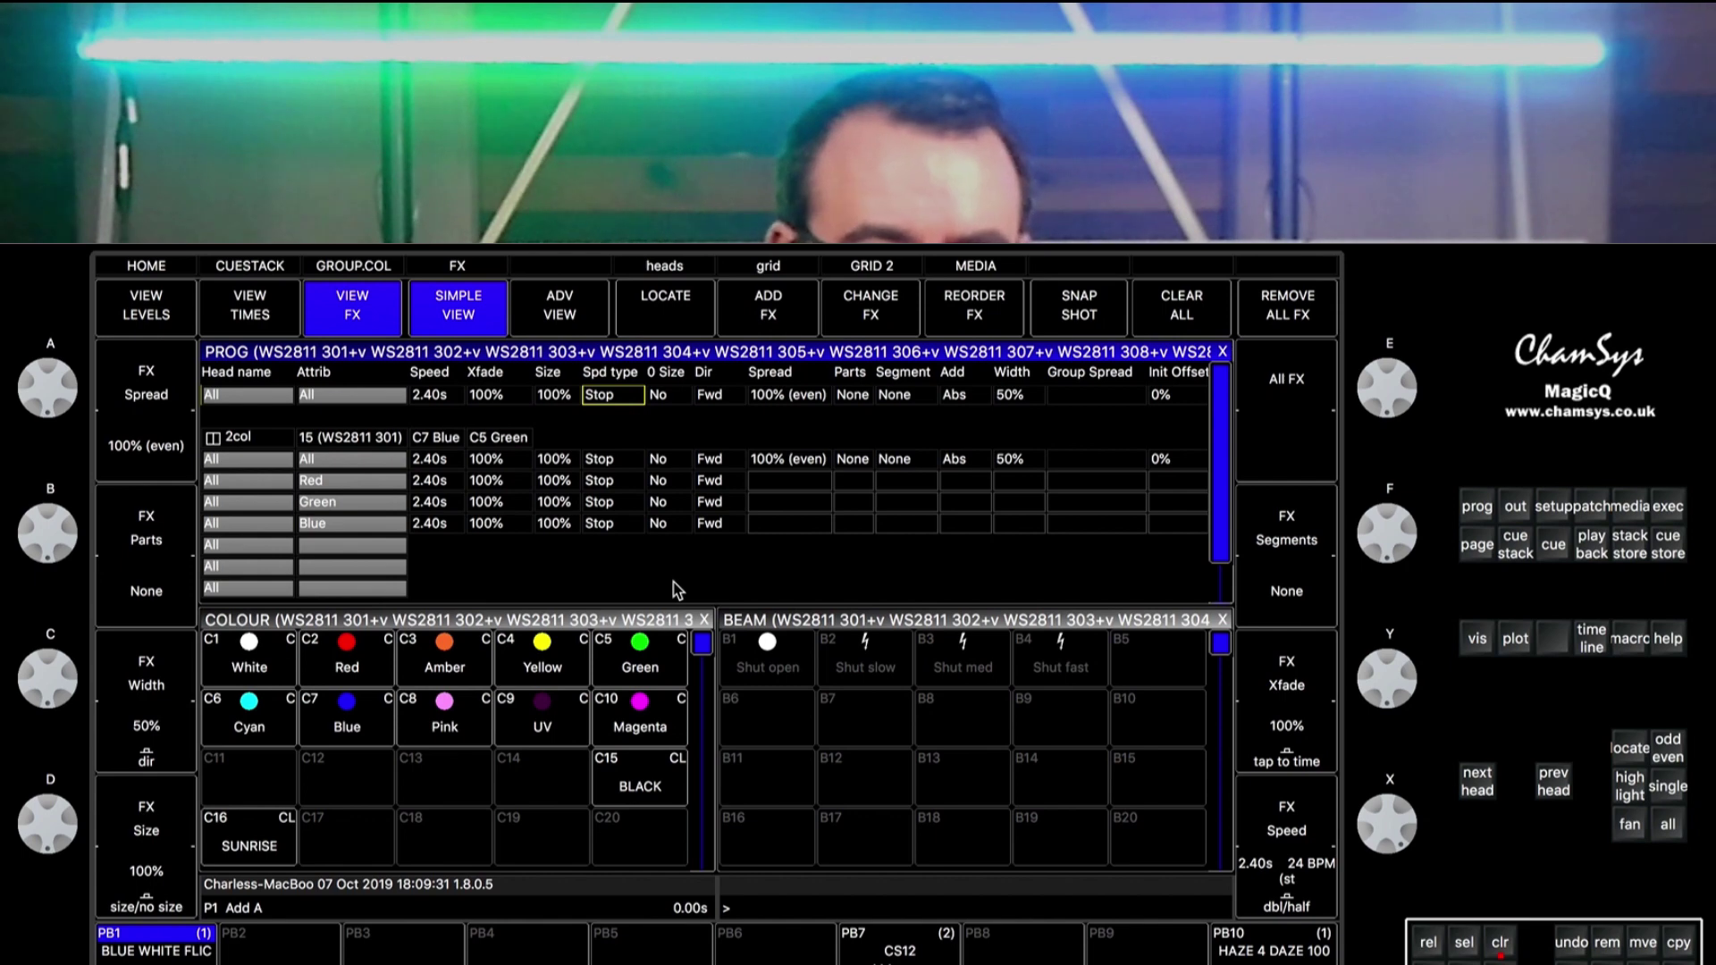
pyautogui.click(986, 311)
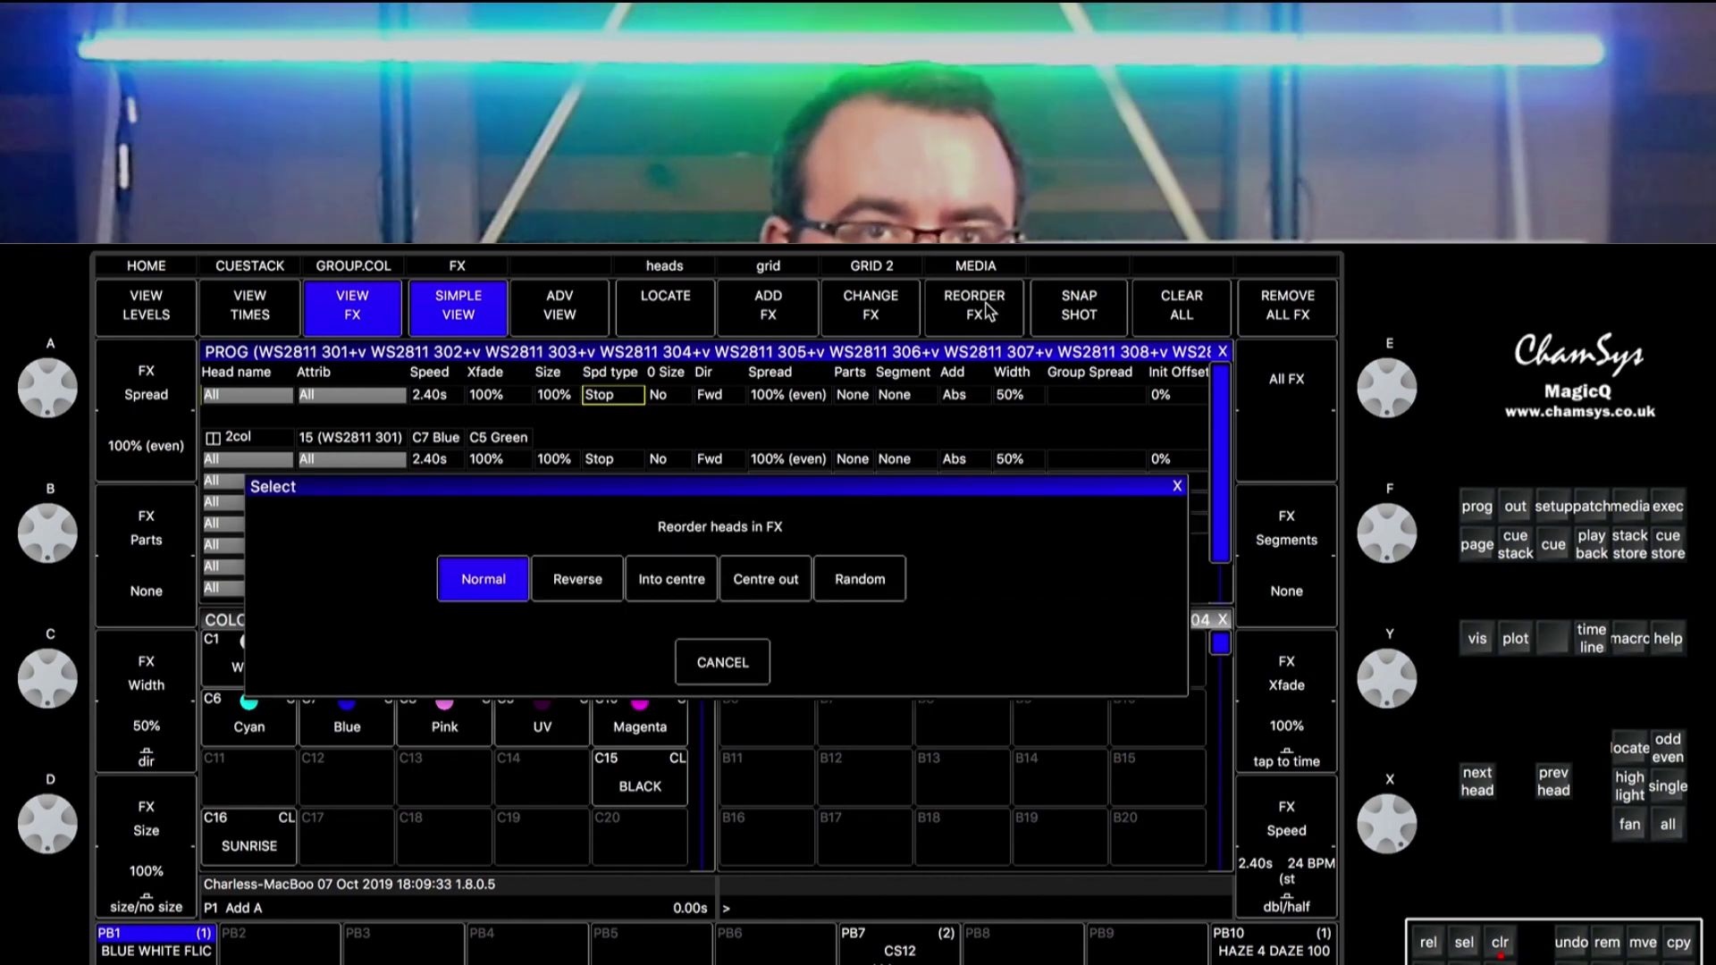
pyautogui.click(741, 668)
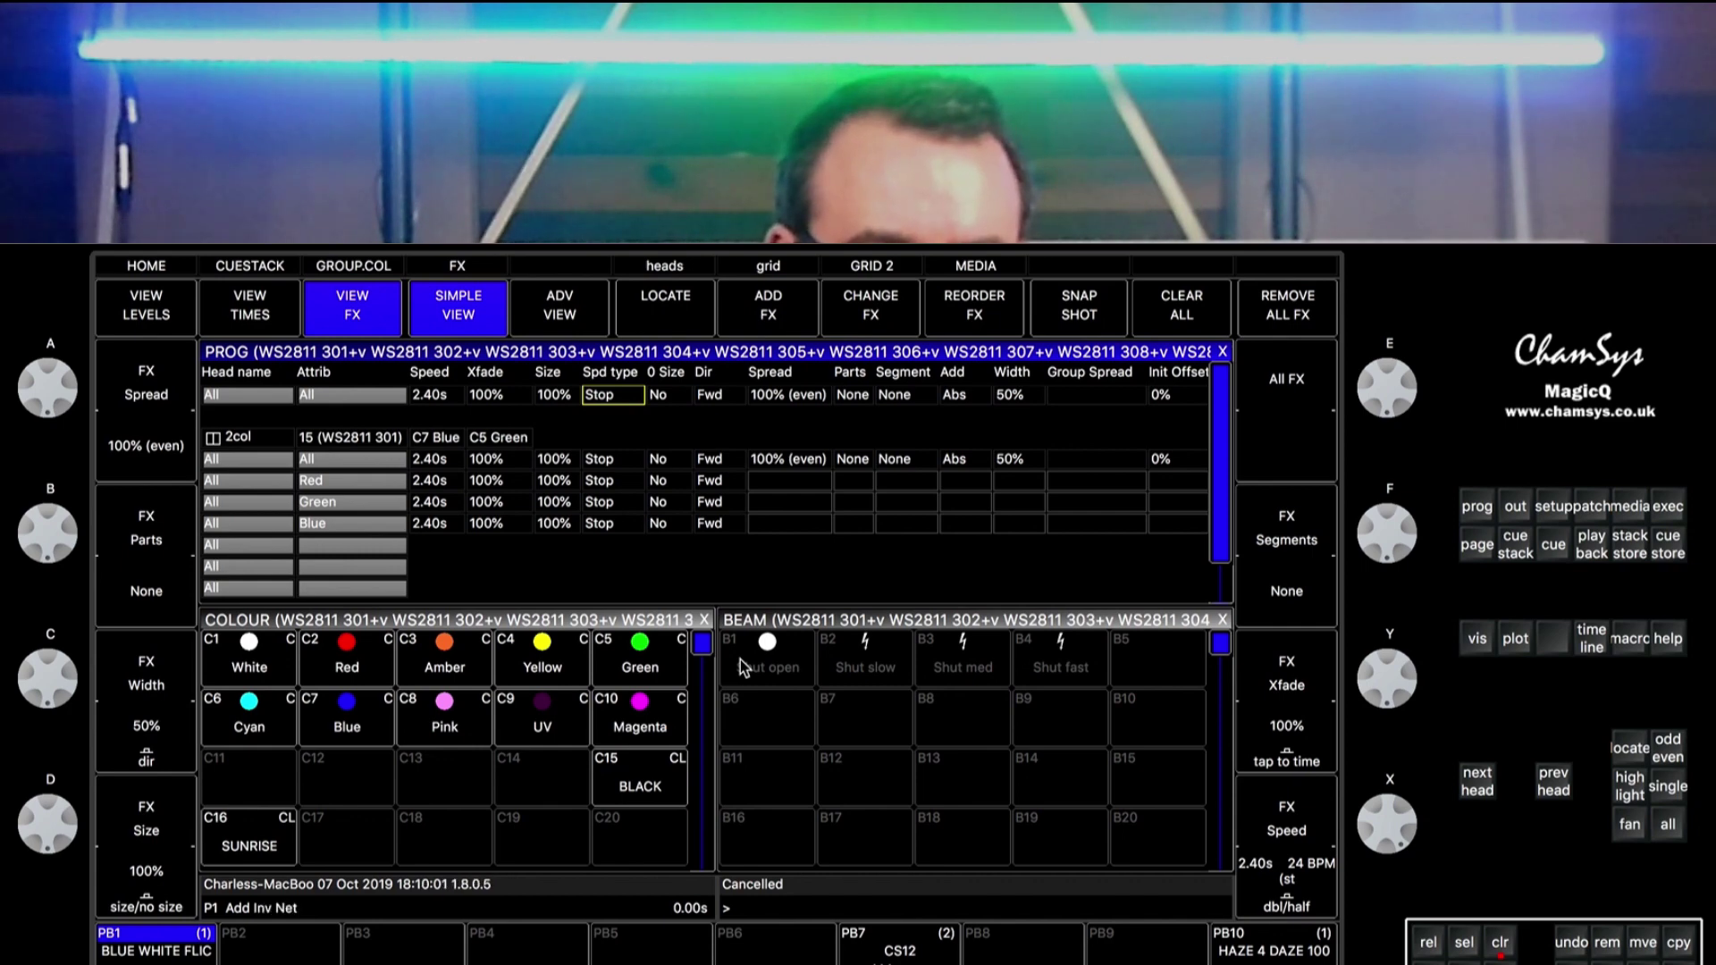
# - Try a 0% crossfade on all FX and return it to 100%
pyautogui.click(481, 394)
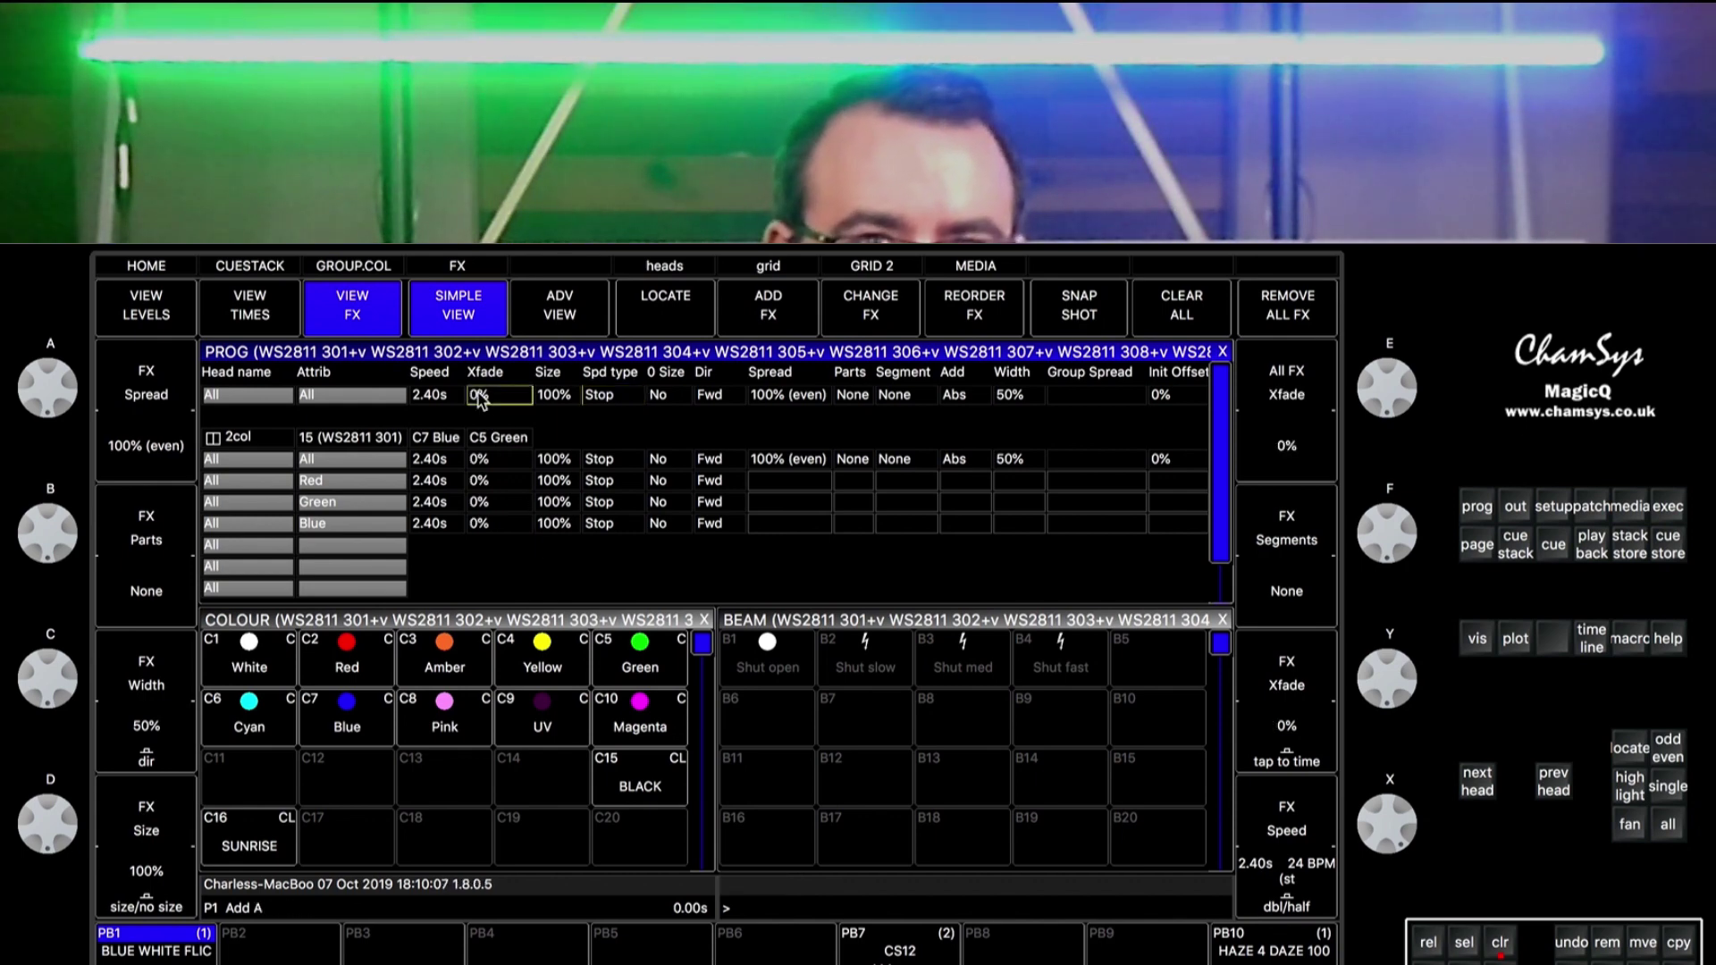
pyautogui.click(481, 395)
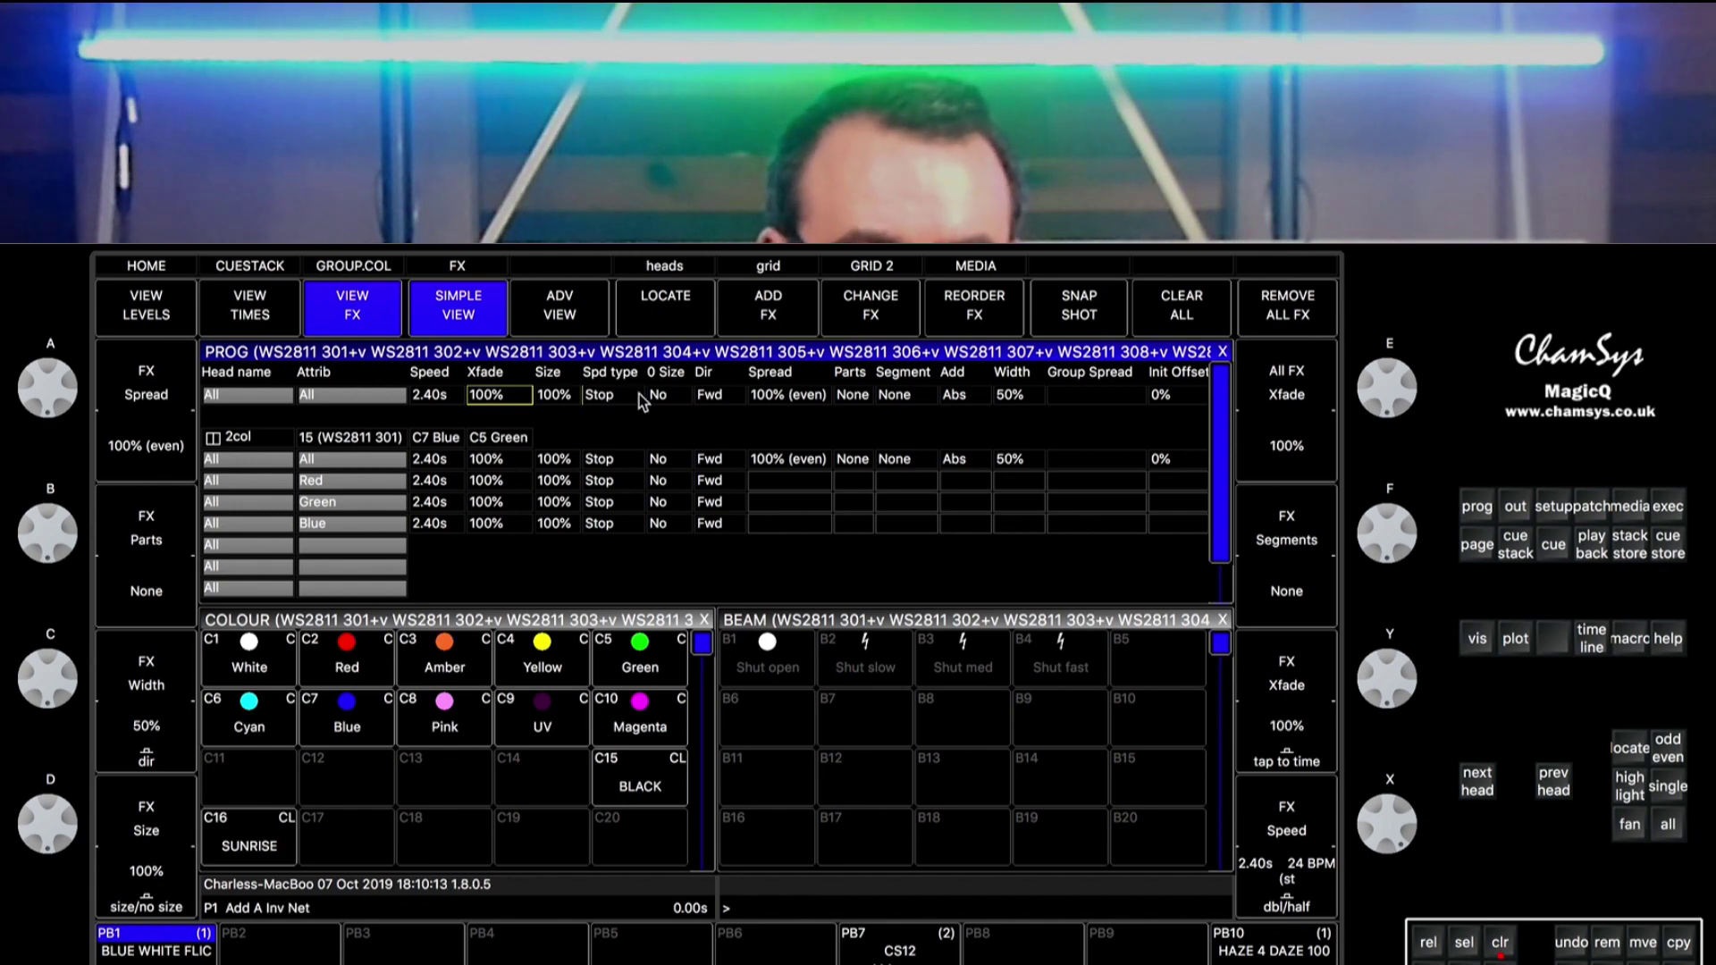
# - Try a 50% and a 200% spread on all FX and return it to 100% (even)
pyautogui.click(780, 395)
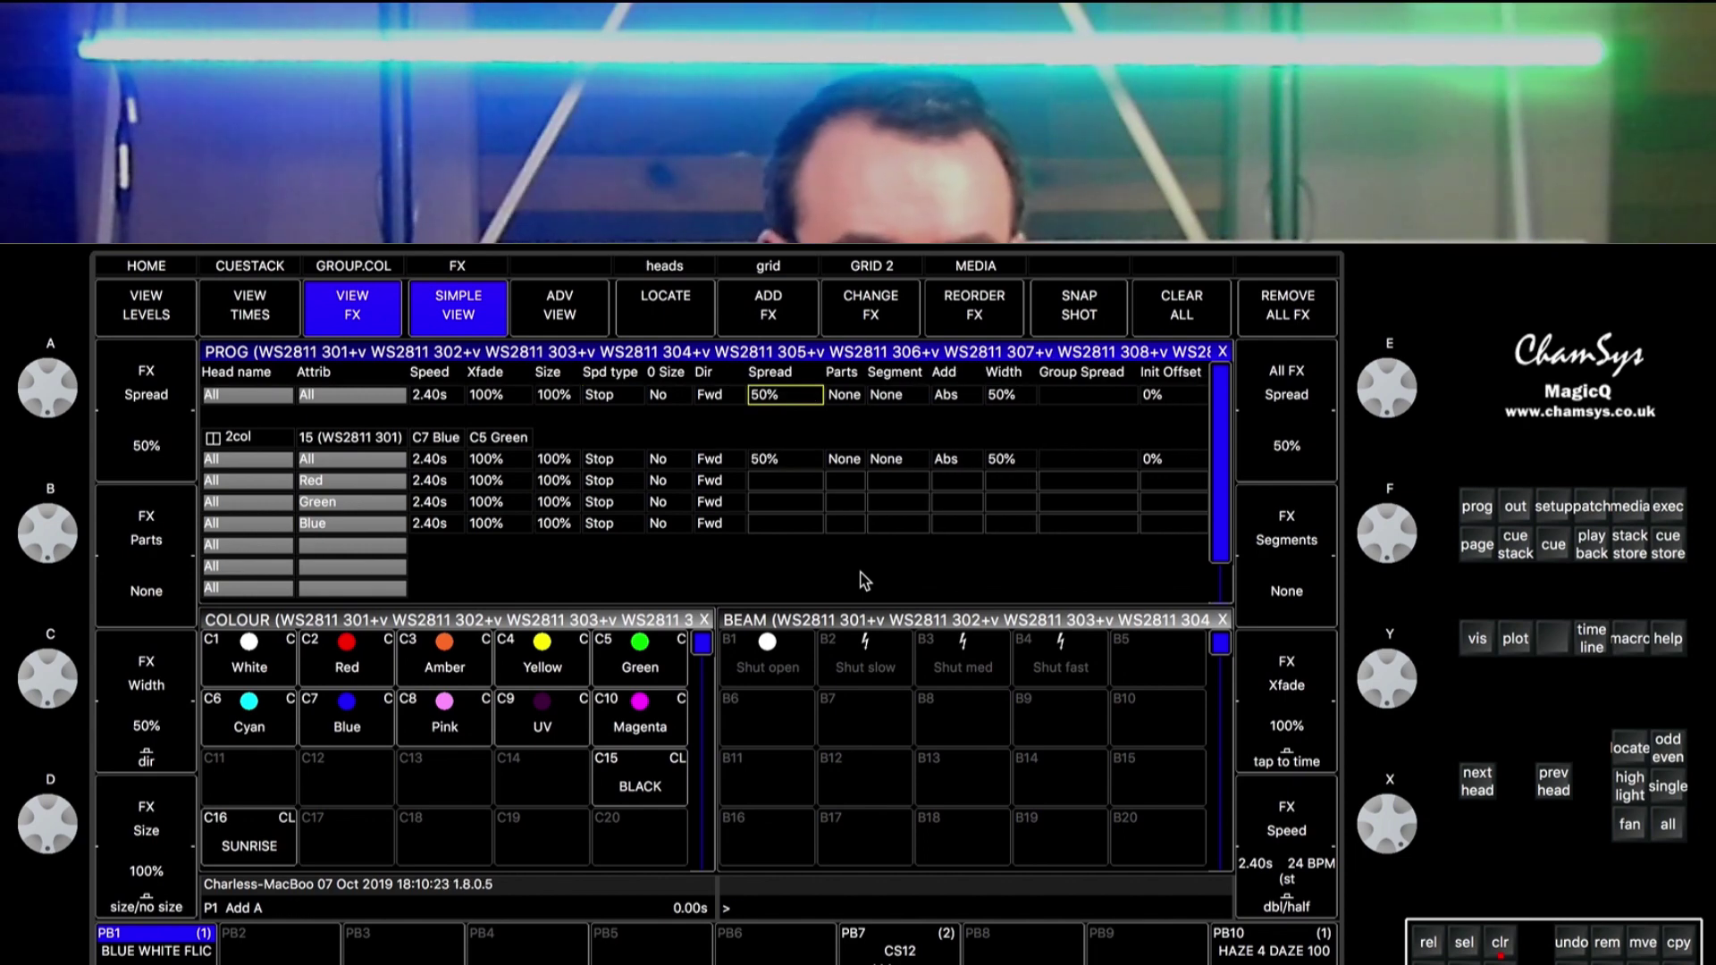
pyautogui.write('0')
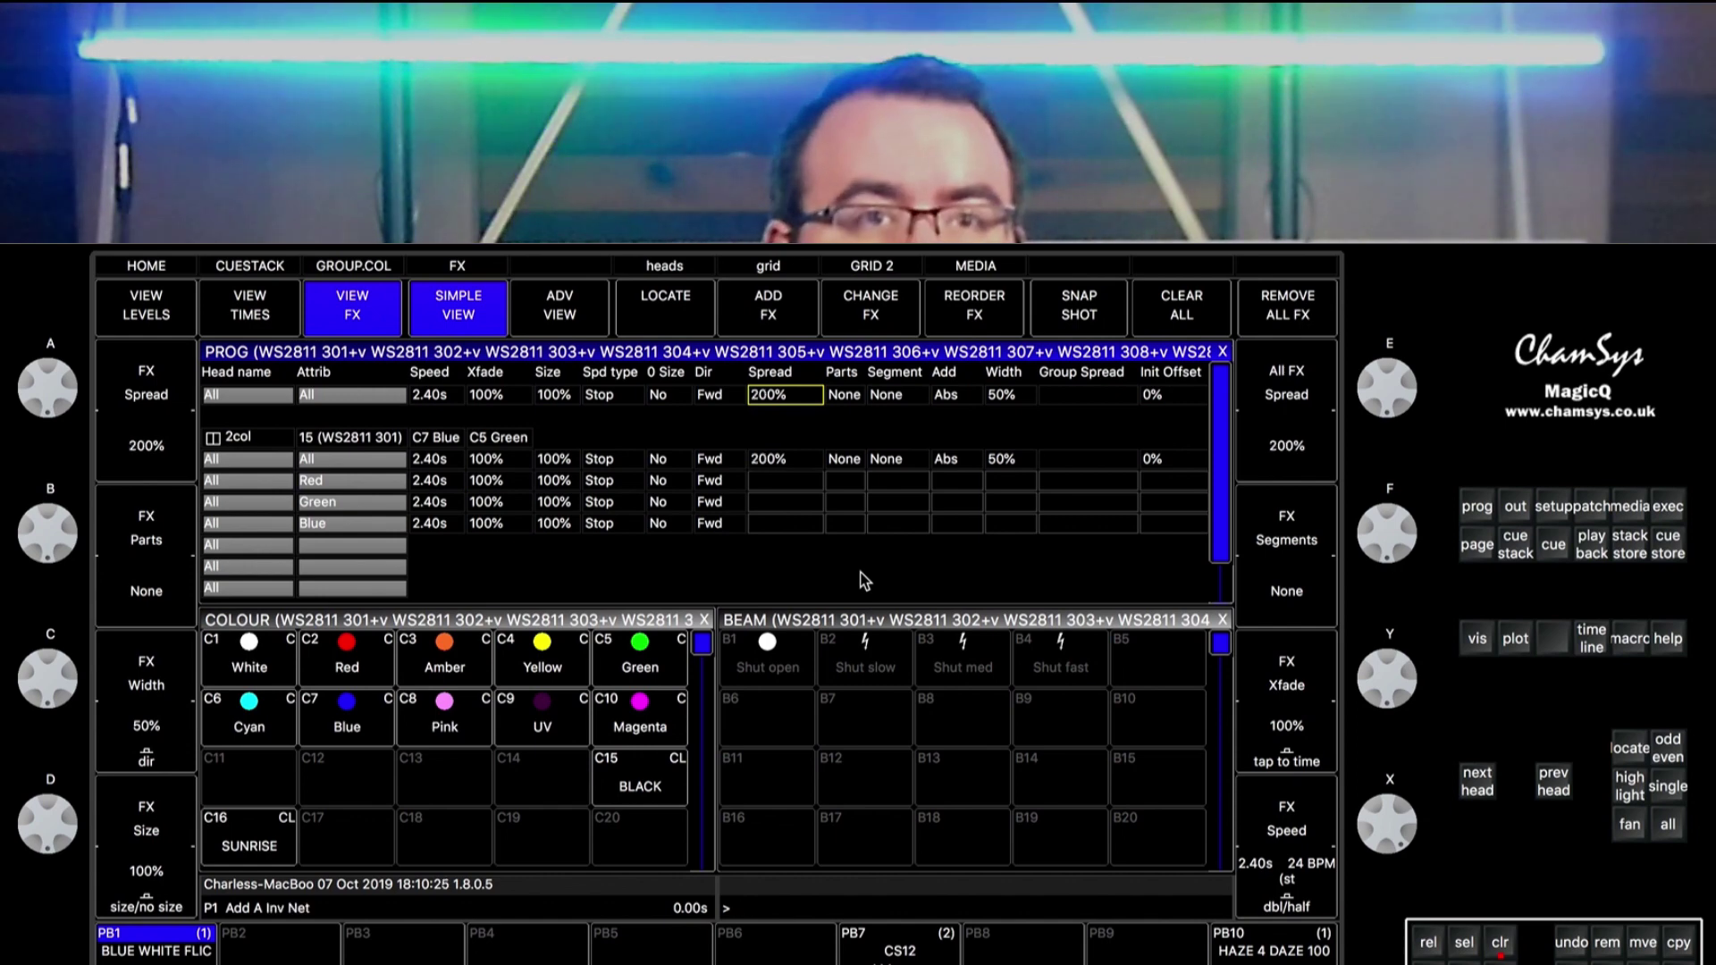
pyautogui.press('Return')
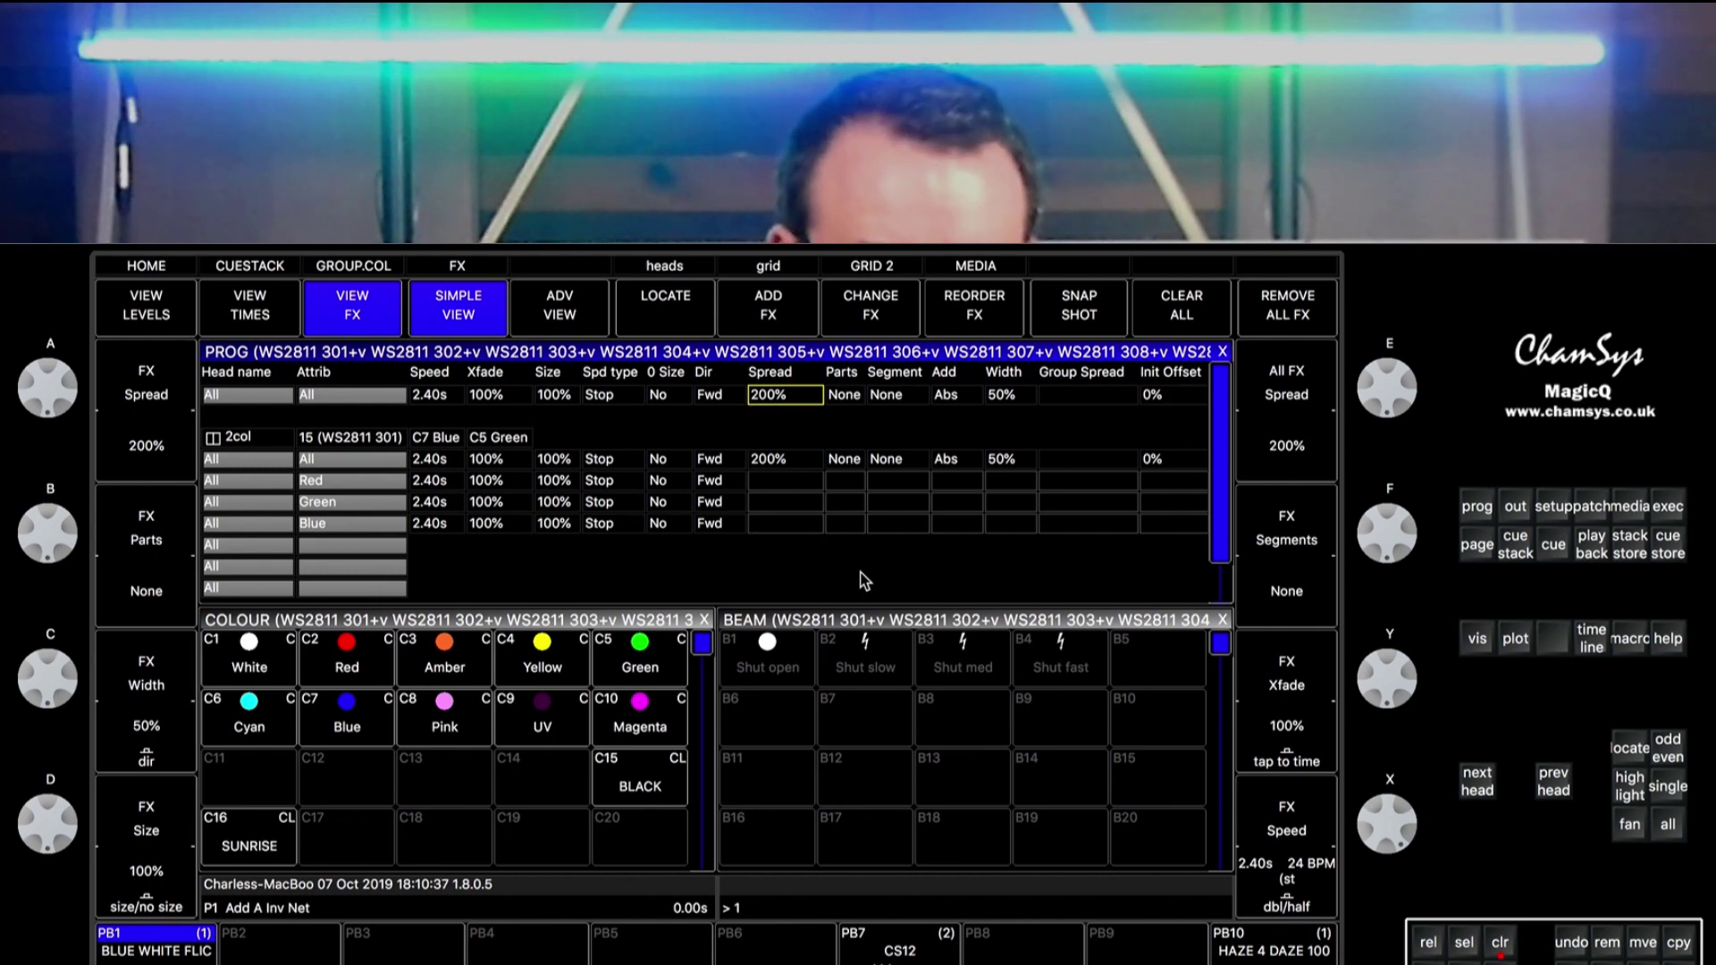
pyautogui.press('Return')
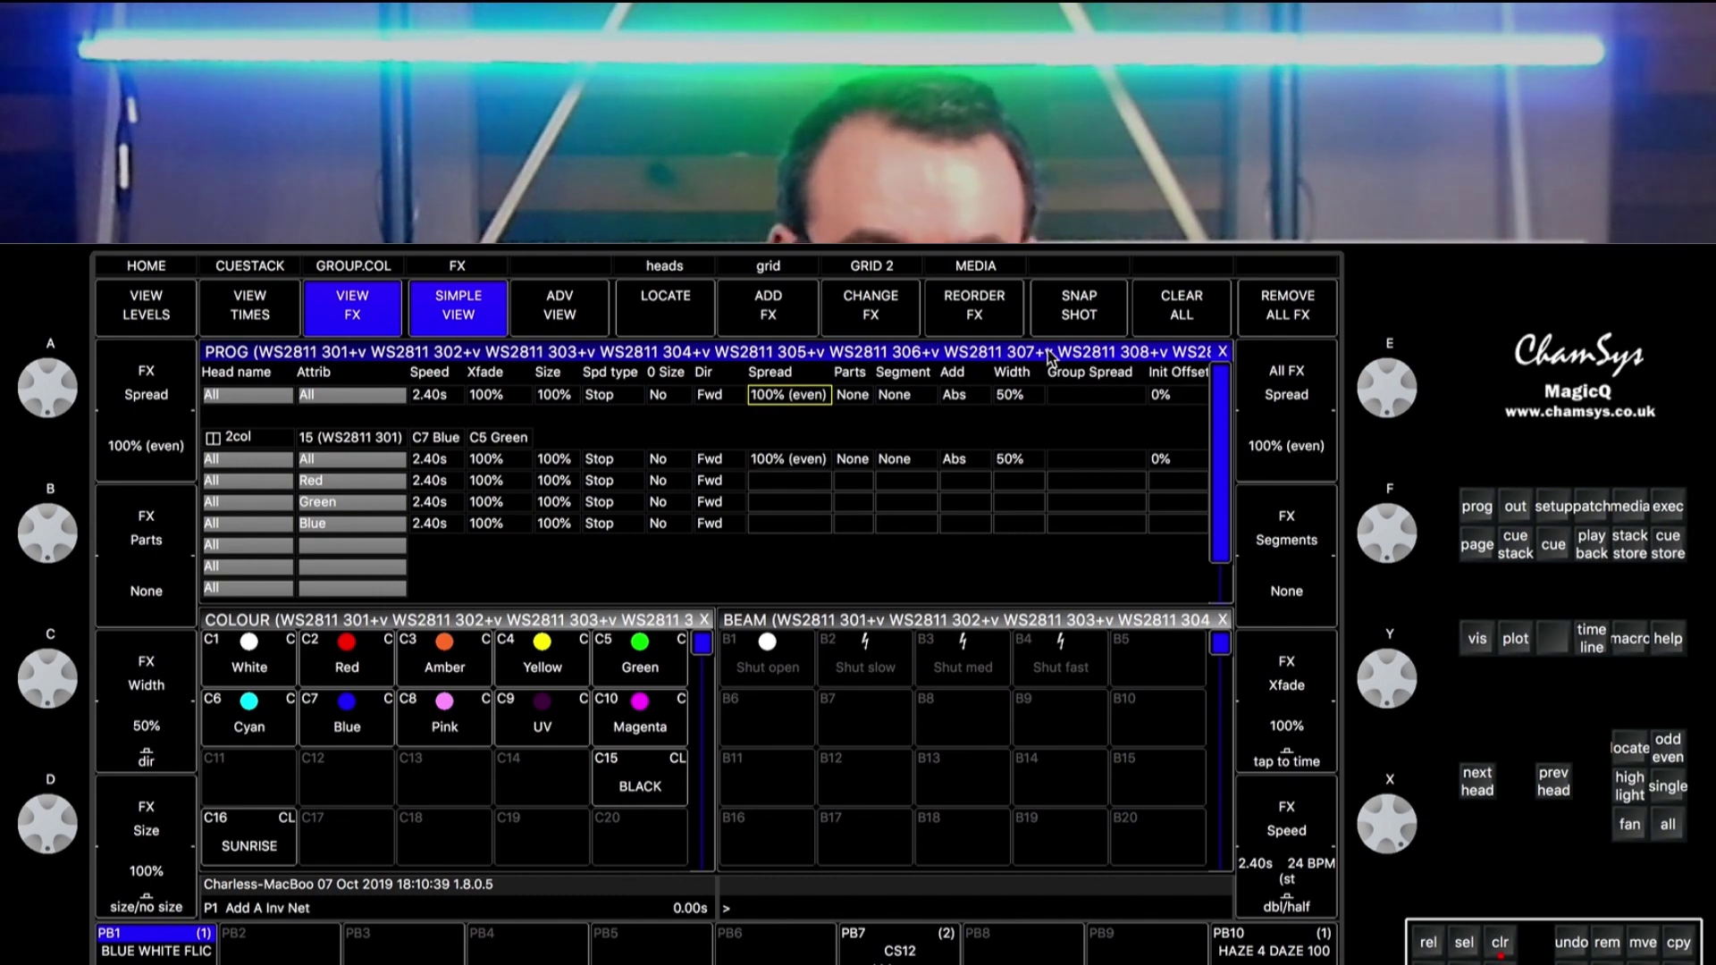
pyautogui.click(1005, 399)
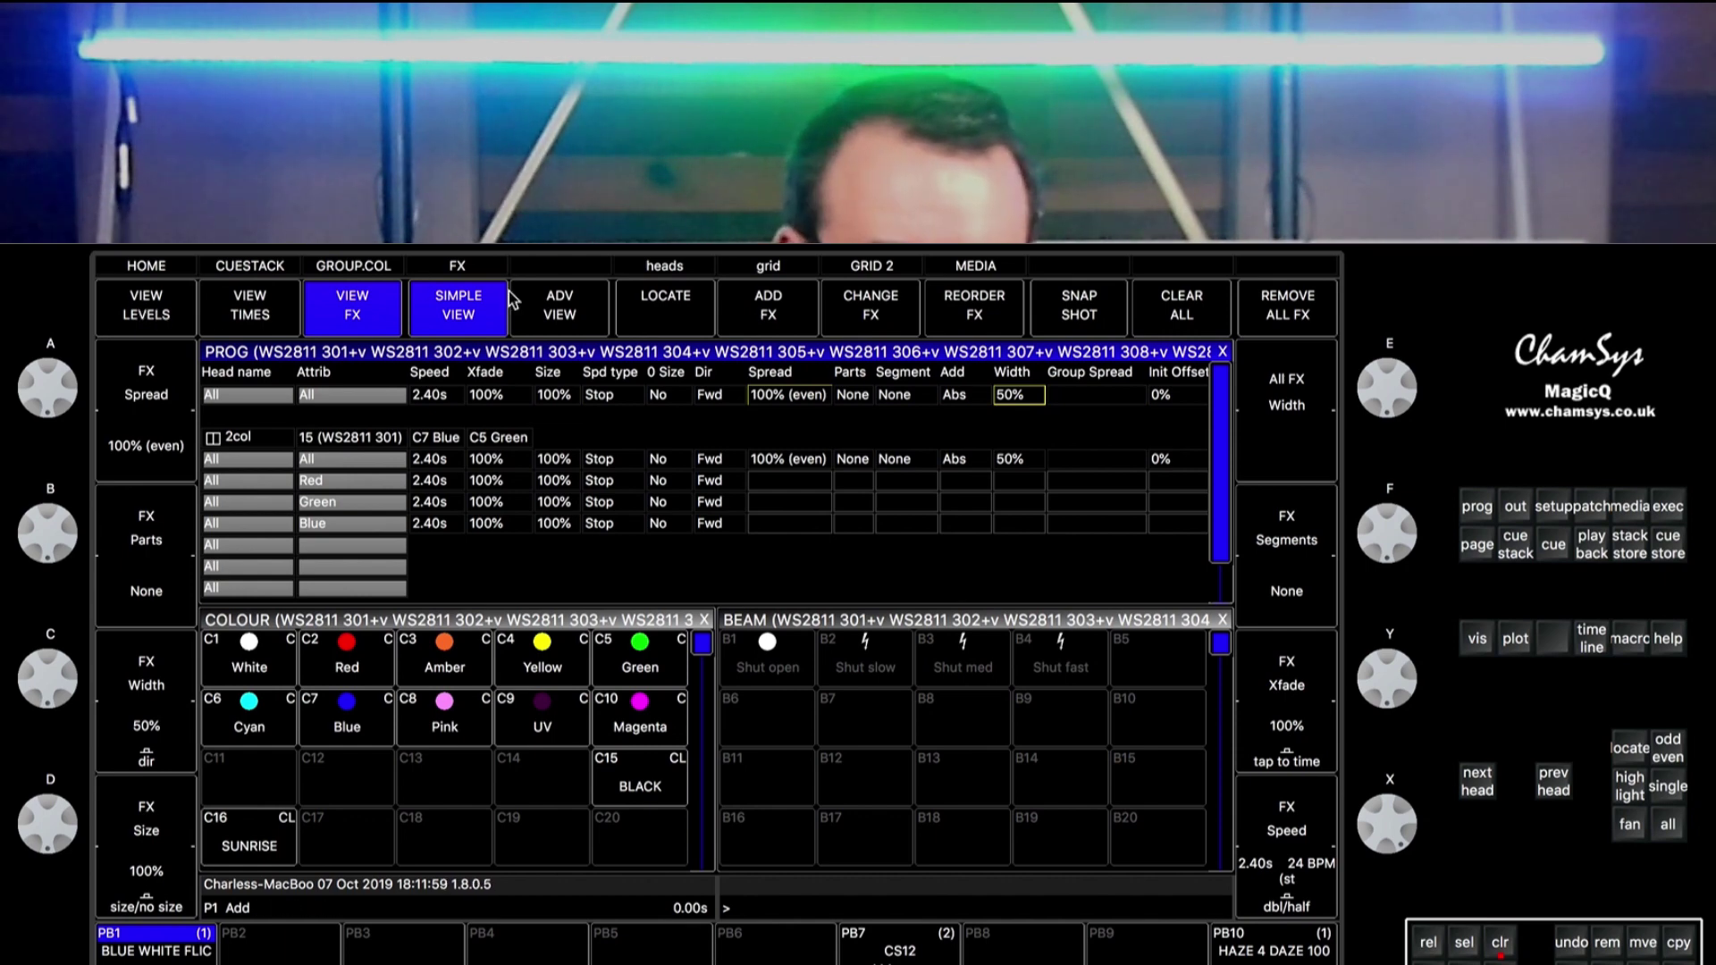
# - Return to the programmer's levels and make the selected heads active, converting the stopped FX into fixed RGB values
pyautogui.click(1476, 509)
pyautogui.click(140, 322)
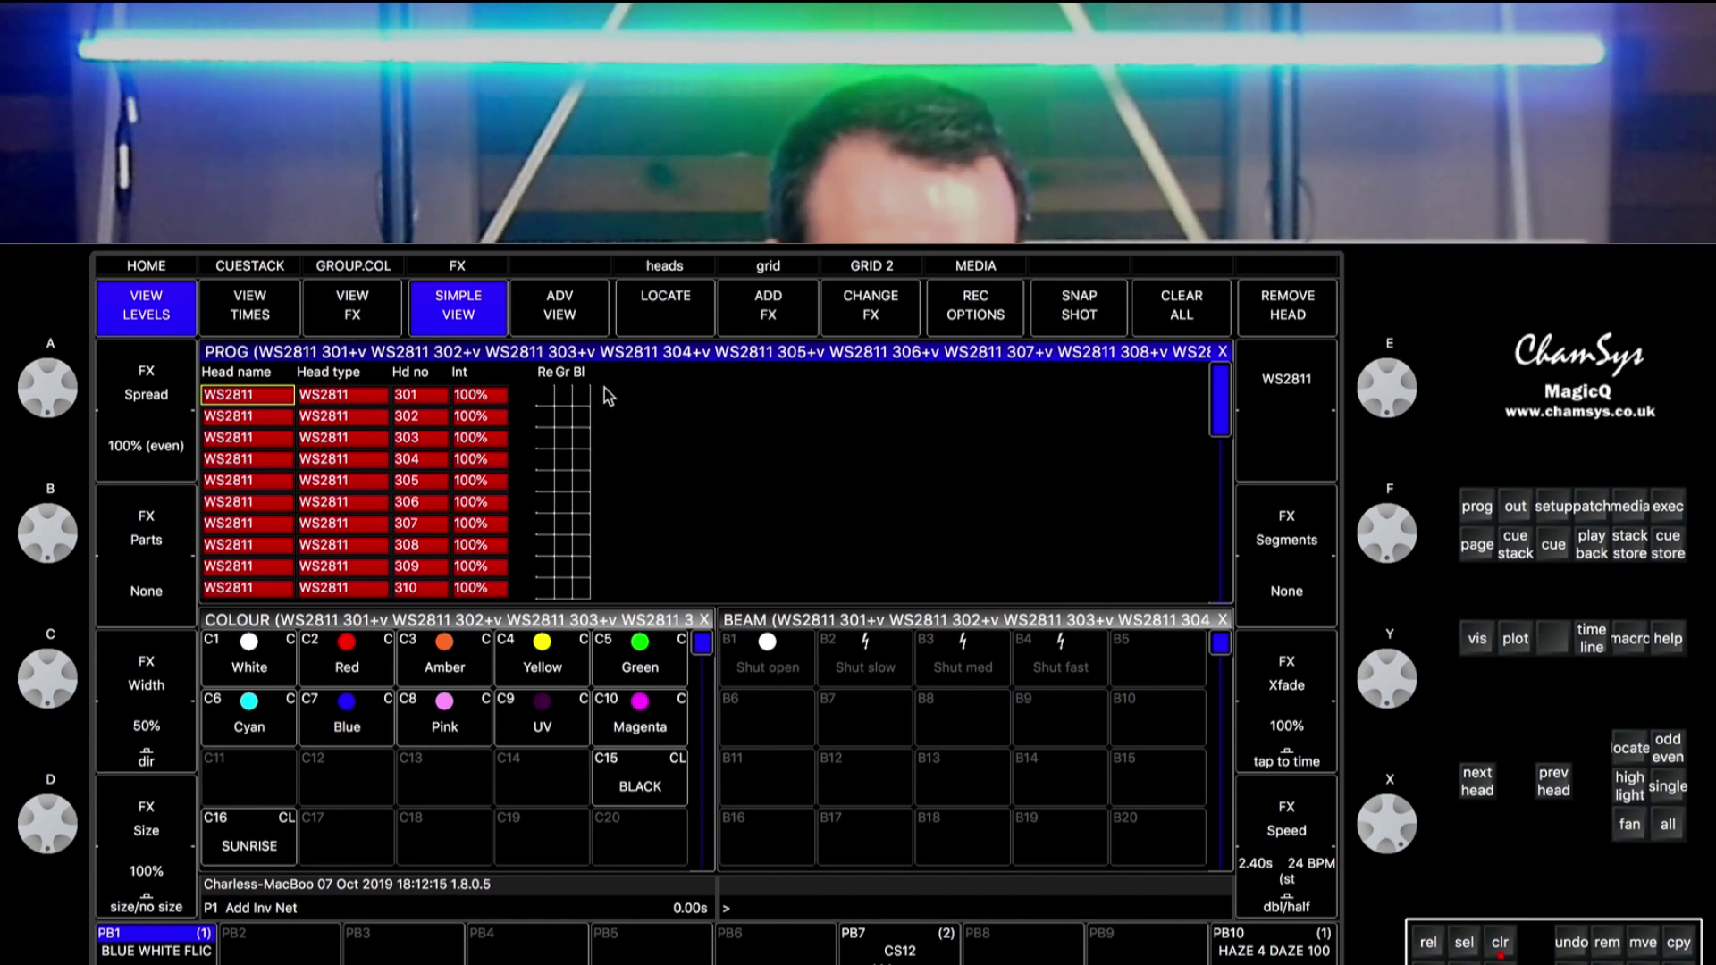
pyautogui.press('shift')
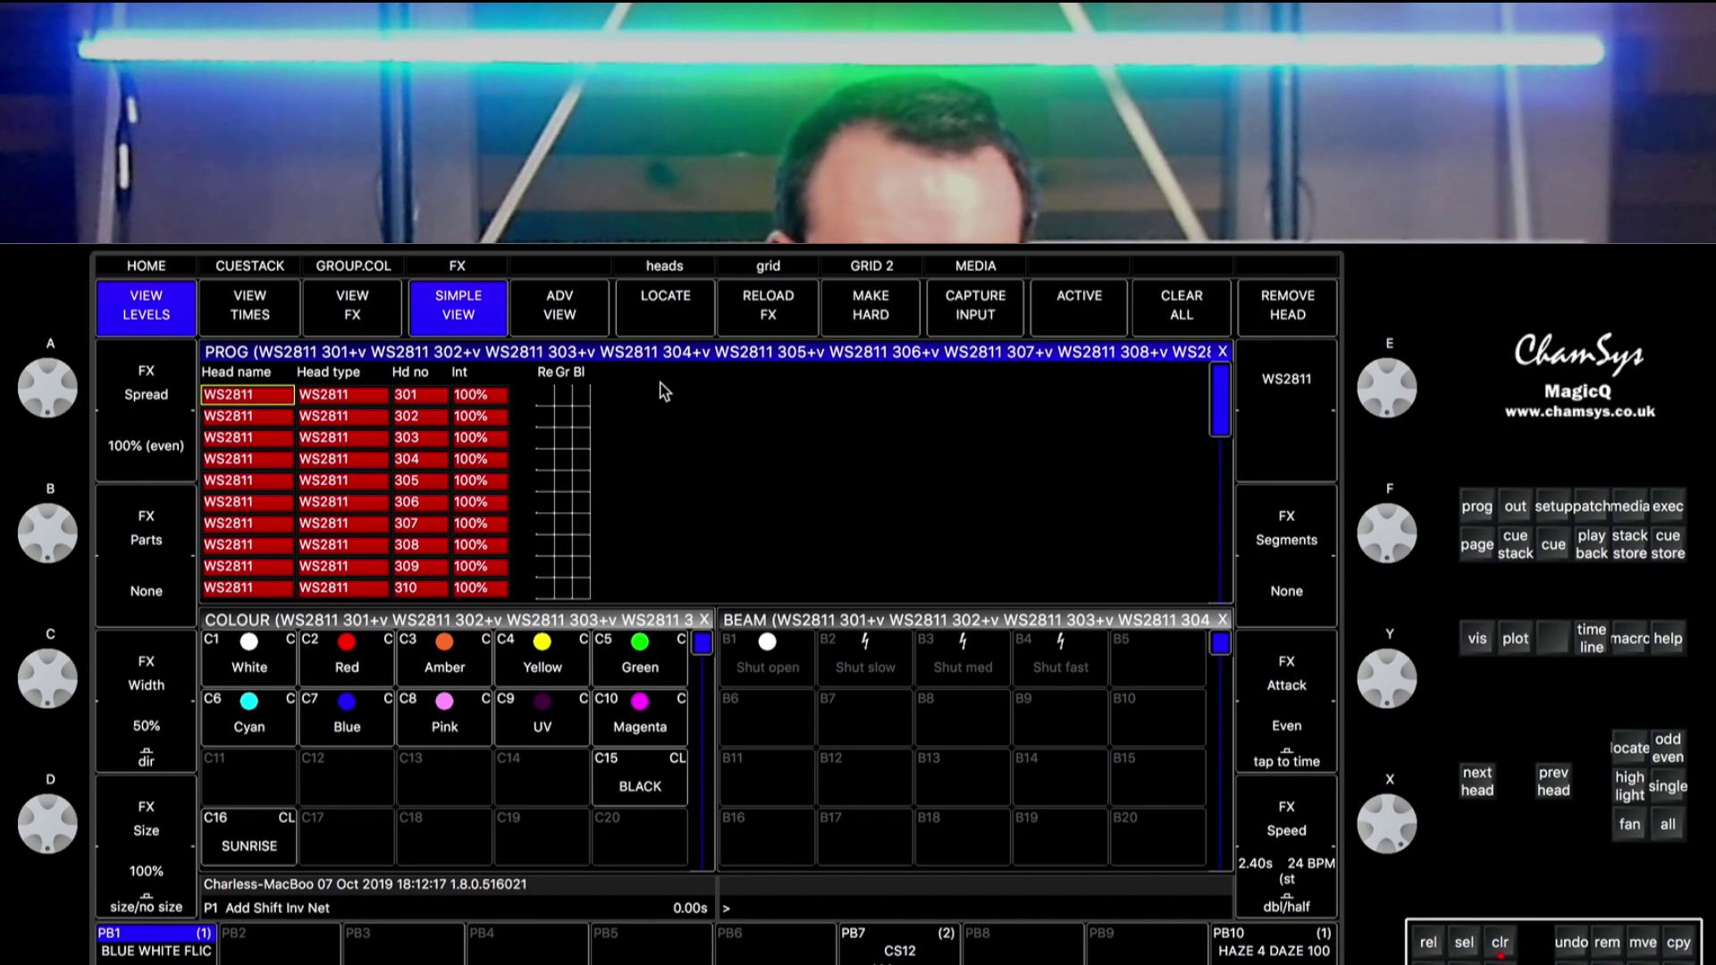
pyautogui.click(1080, 305)
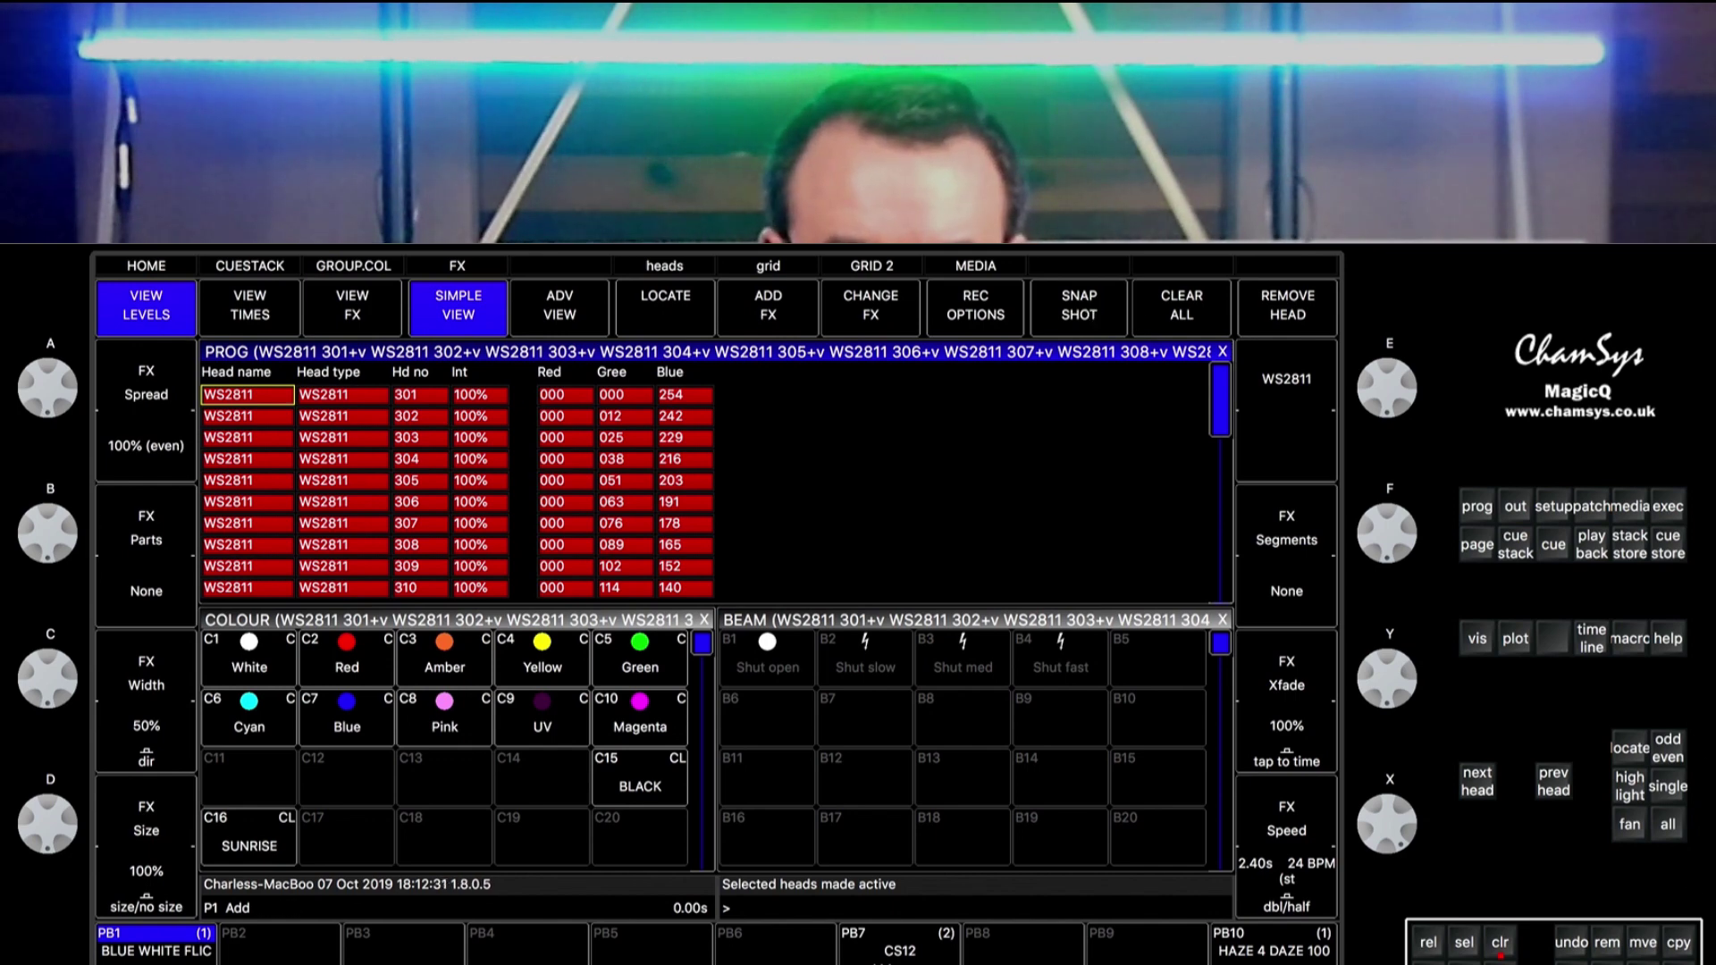
# - Record the blue-to-green gradient as a colour palette named AQUA in slot C17
pyautogui.hotkey('ctrl', 'r')
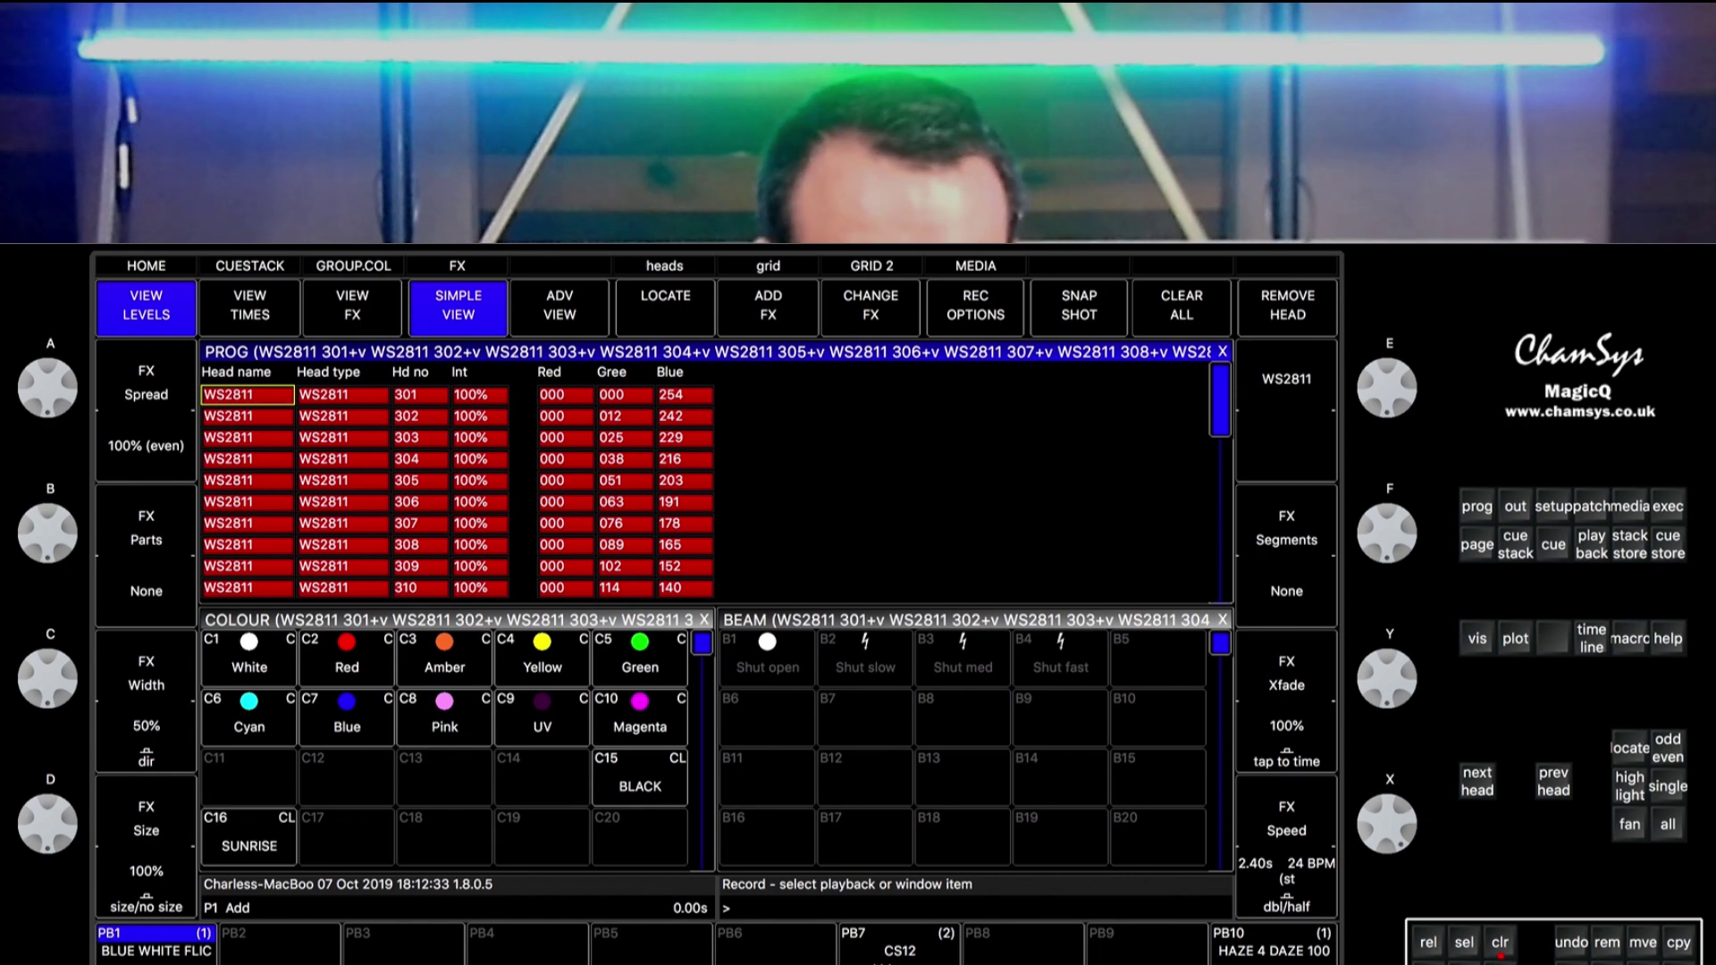
pyautogui.write('AQUA')
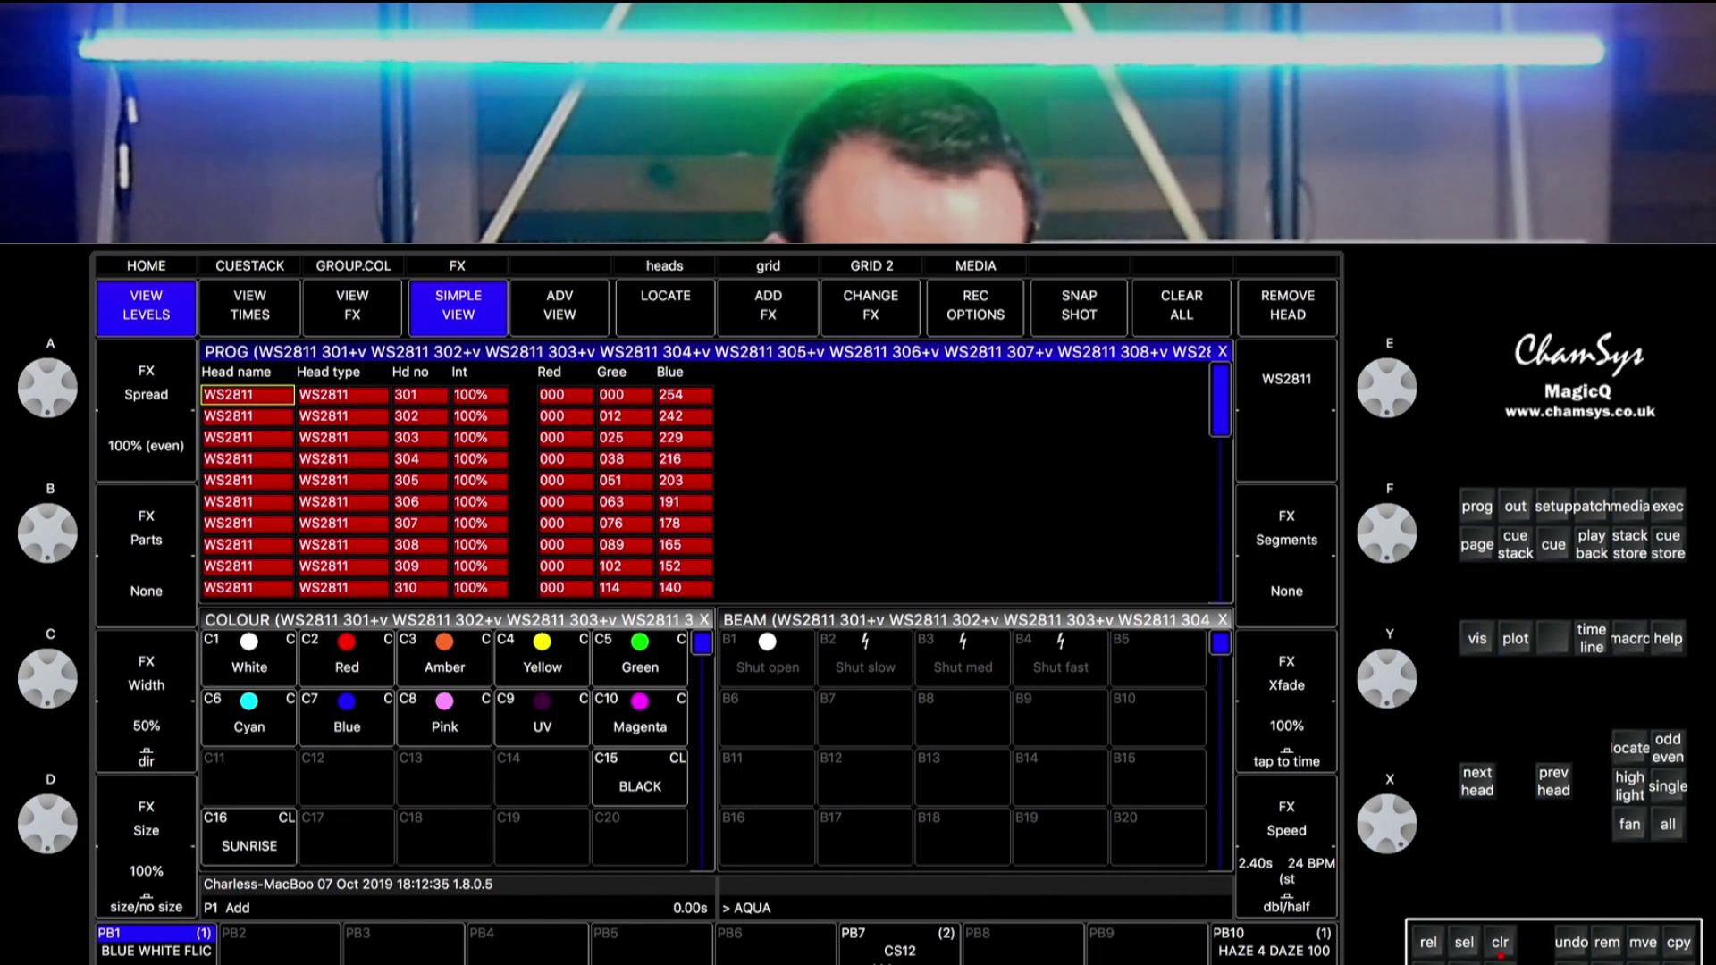
pyautogui.click(352, 840)
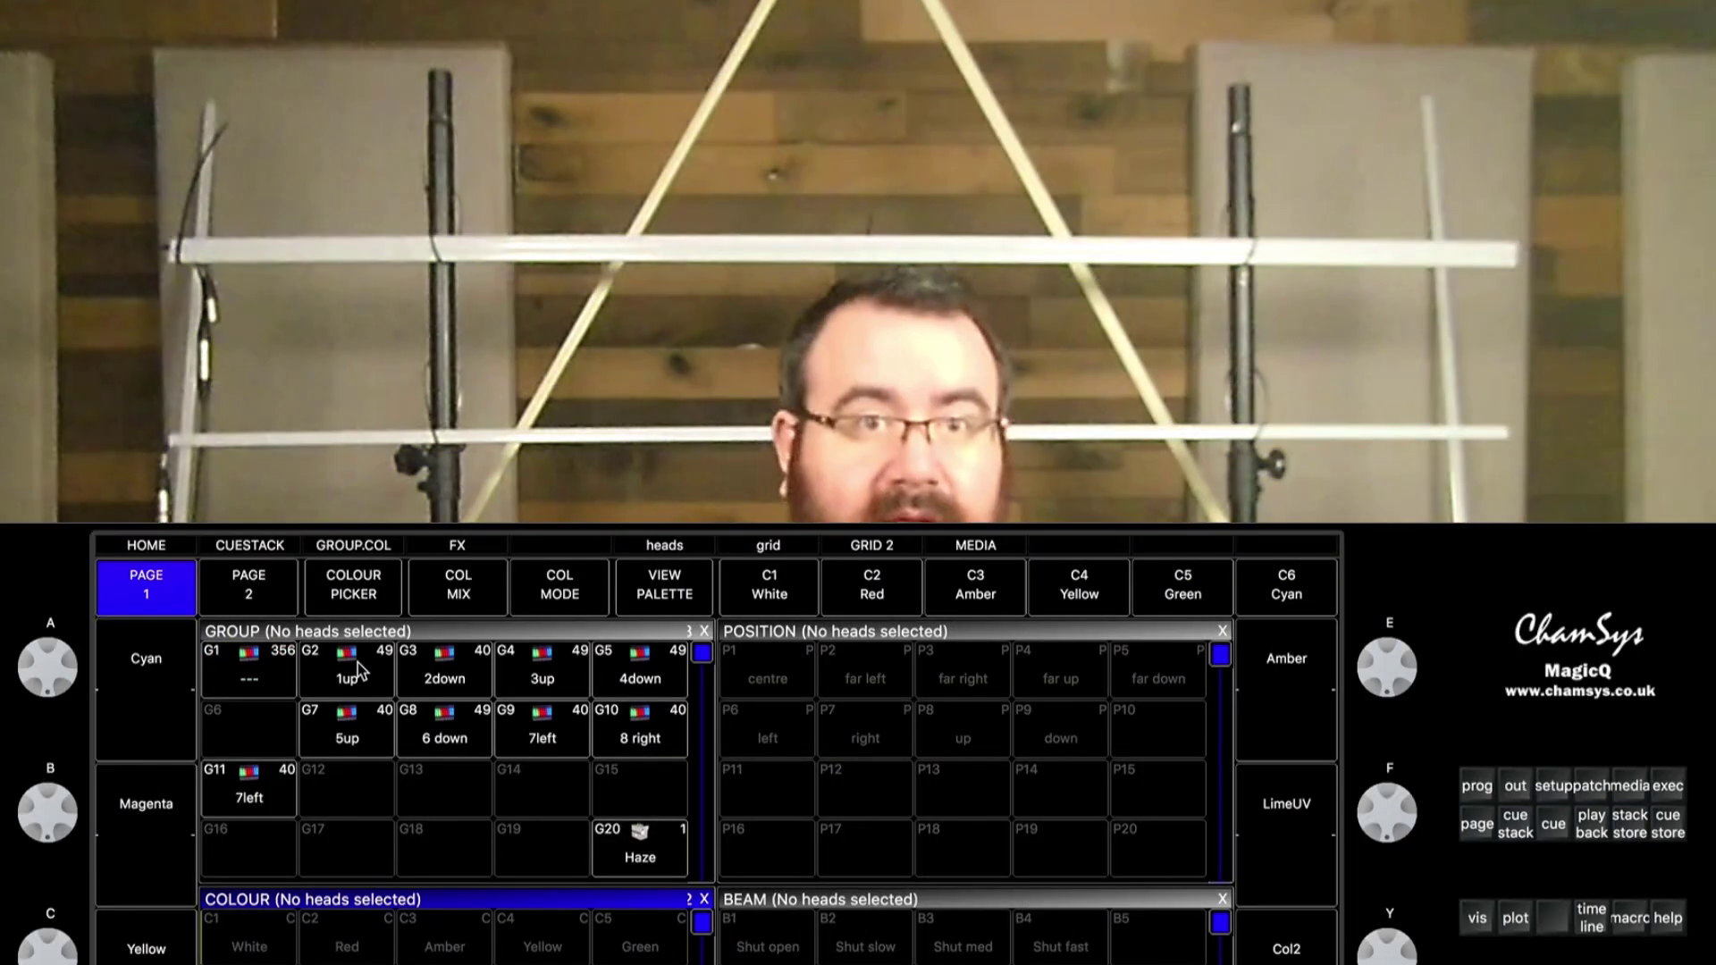
# - Select groups G2 to G5 and G7 to G10 in order and bring them to full intensity
pyautogui.click(360, 670)
pyautogui.click(444, 672)
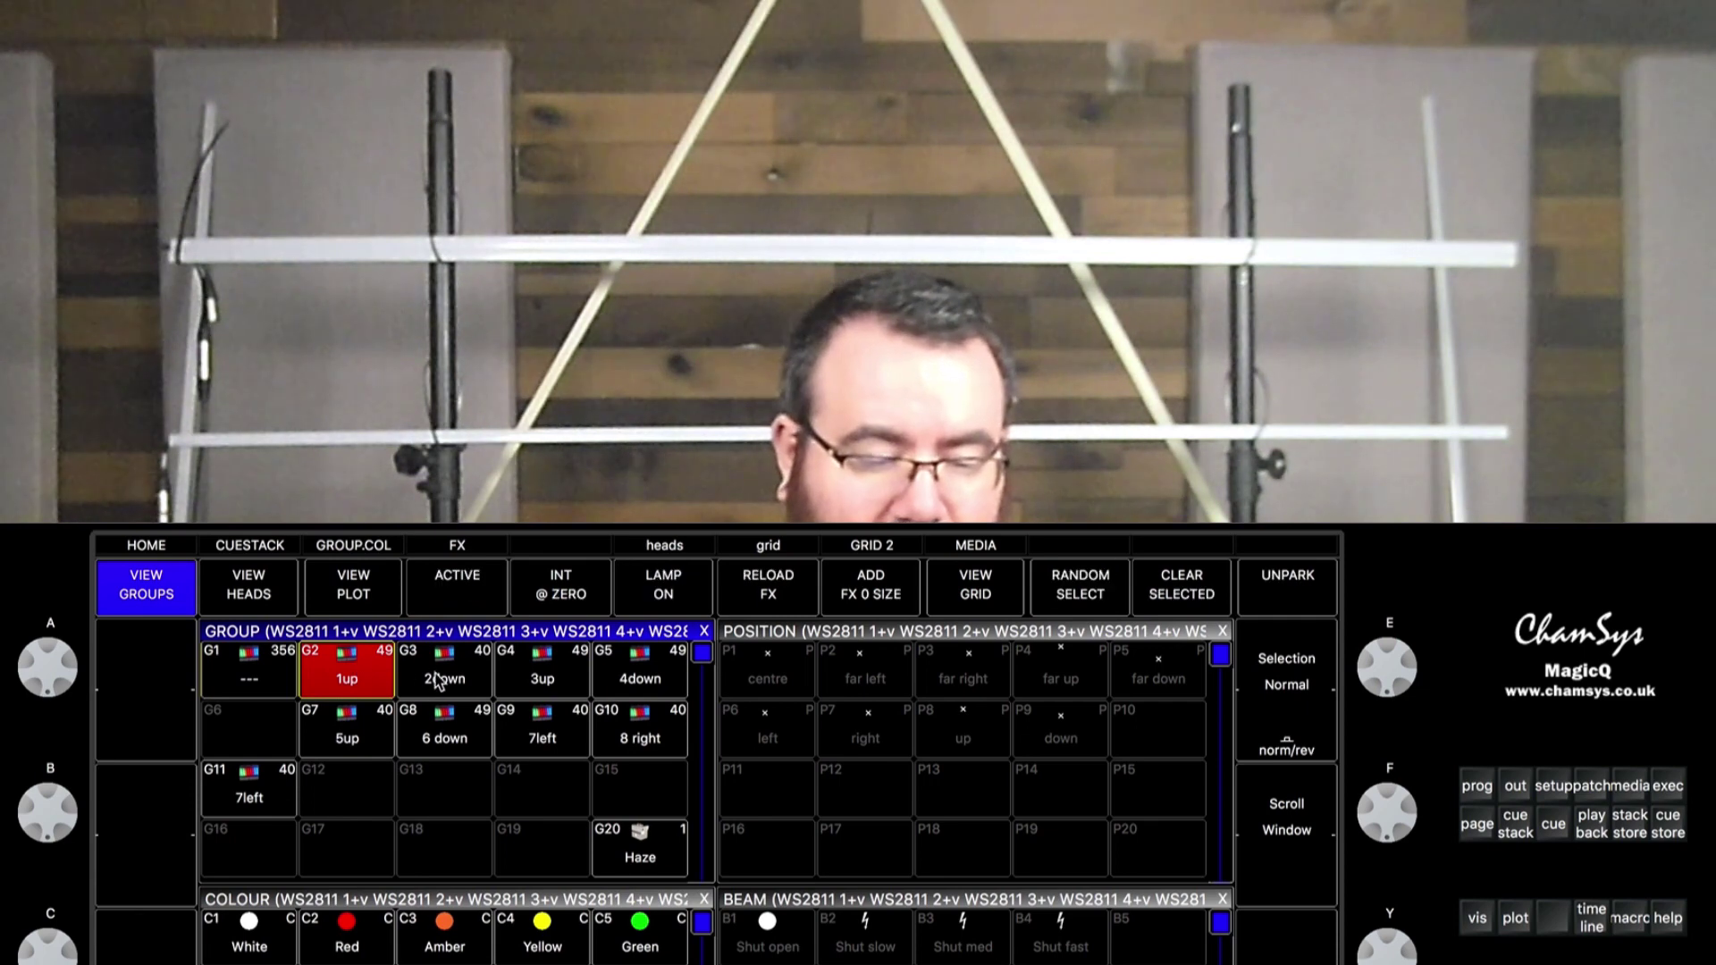
pyautogui.click(543, 672)
pyautogui.click(657, 682)
pyautogui.click(371, 742)
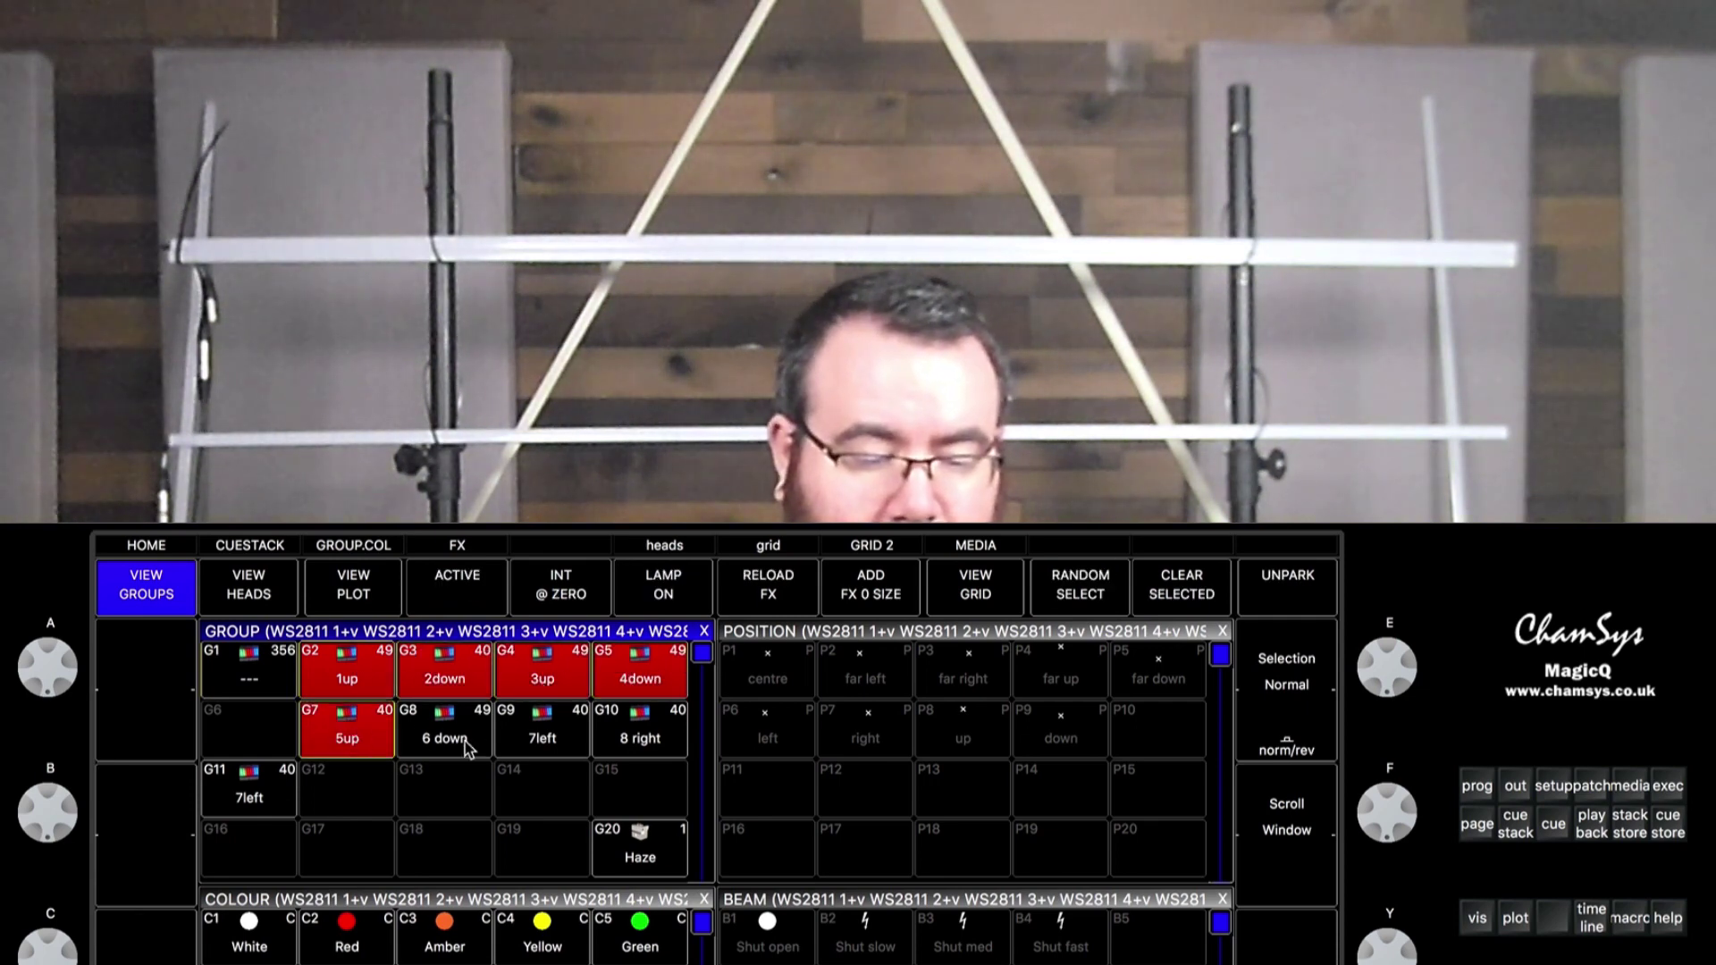
pyautogui.click(484, 745)
pyautogui.click(547, 744)
pyautogui.click(631, 742)
pyautogui.press('shift')
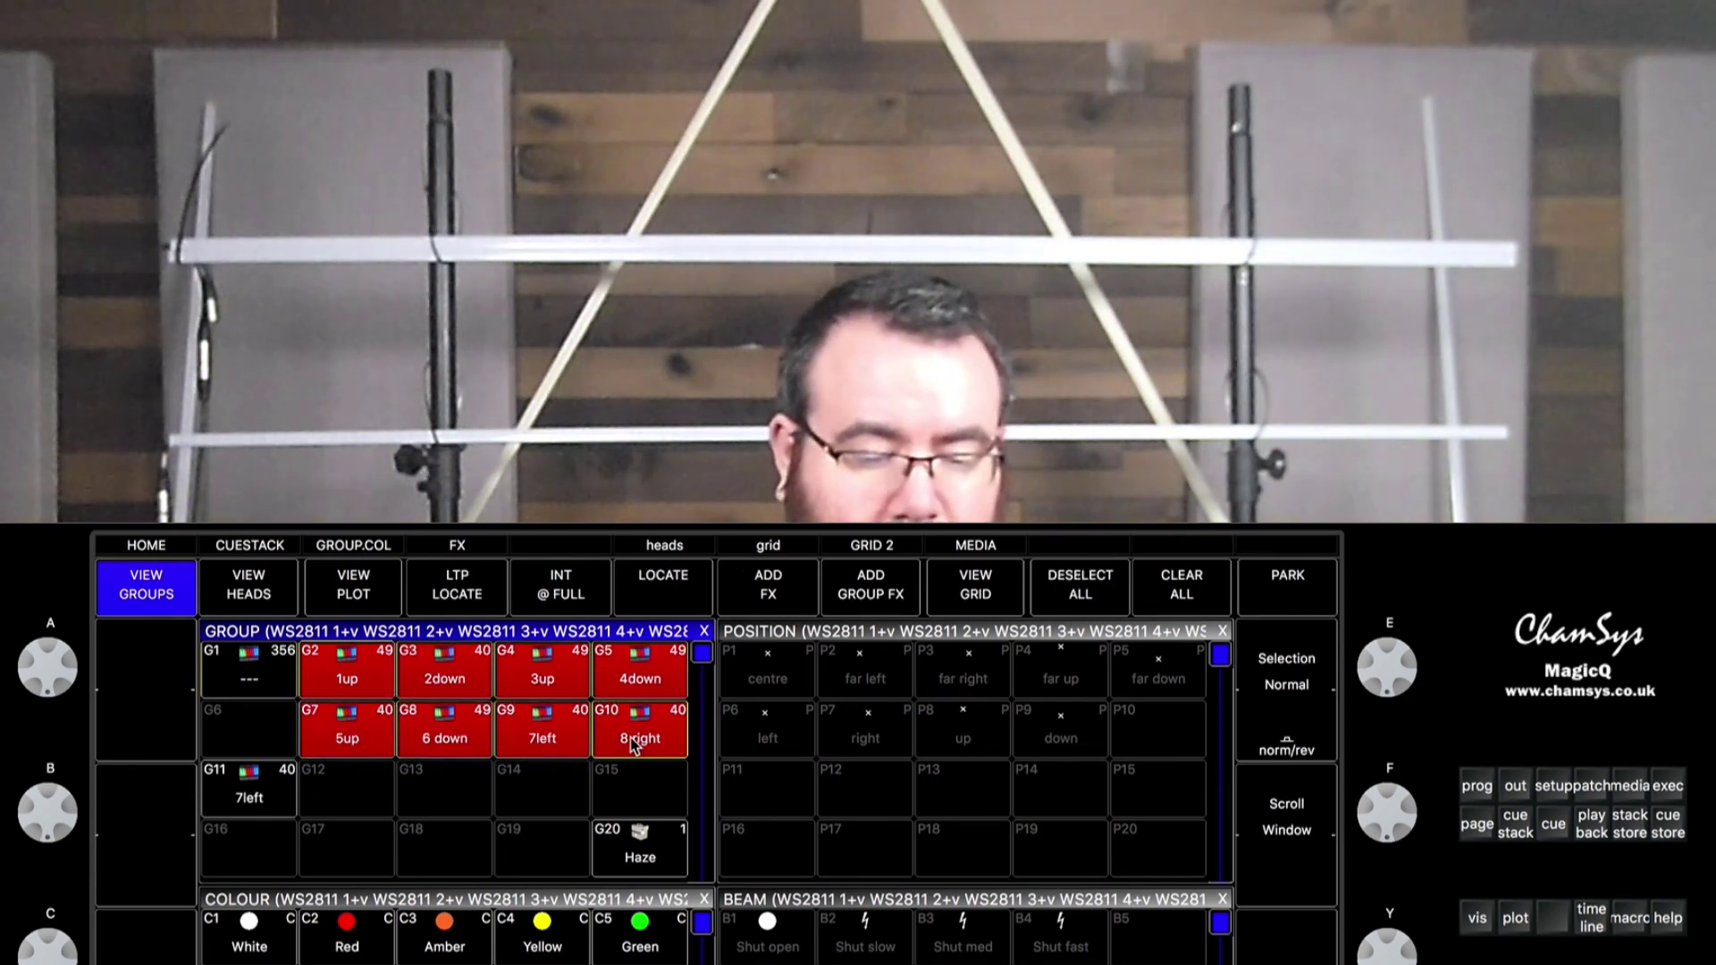
pyautogui.click(549, 601)
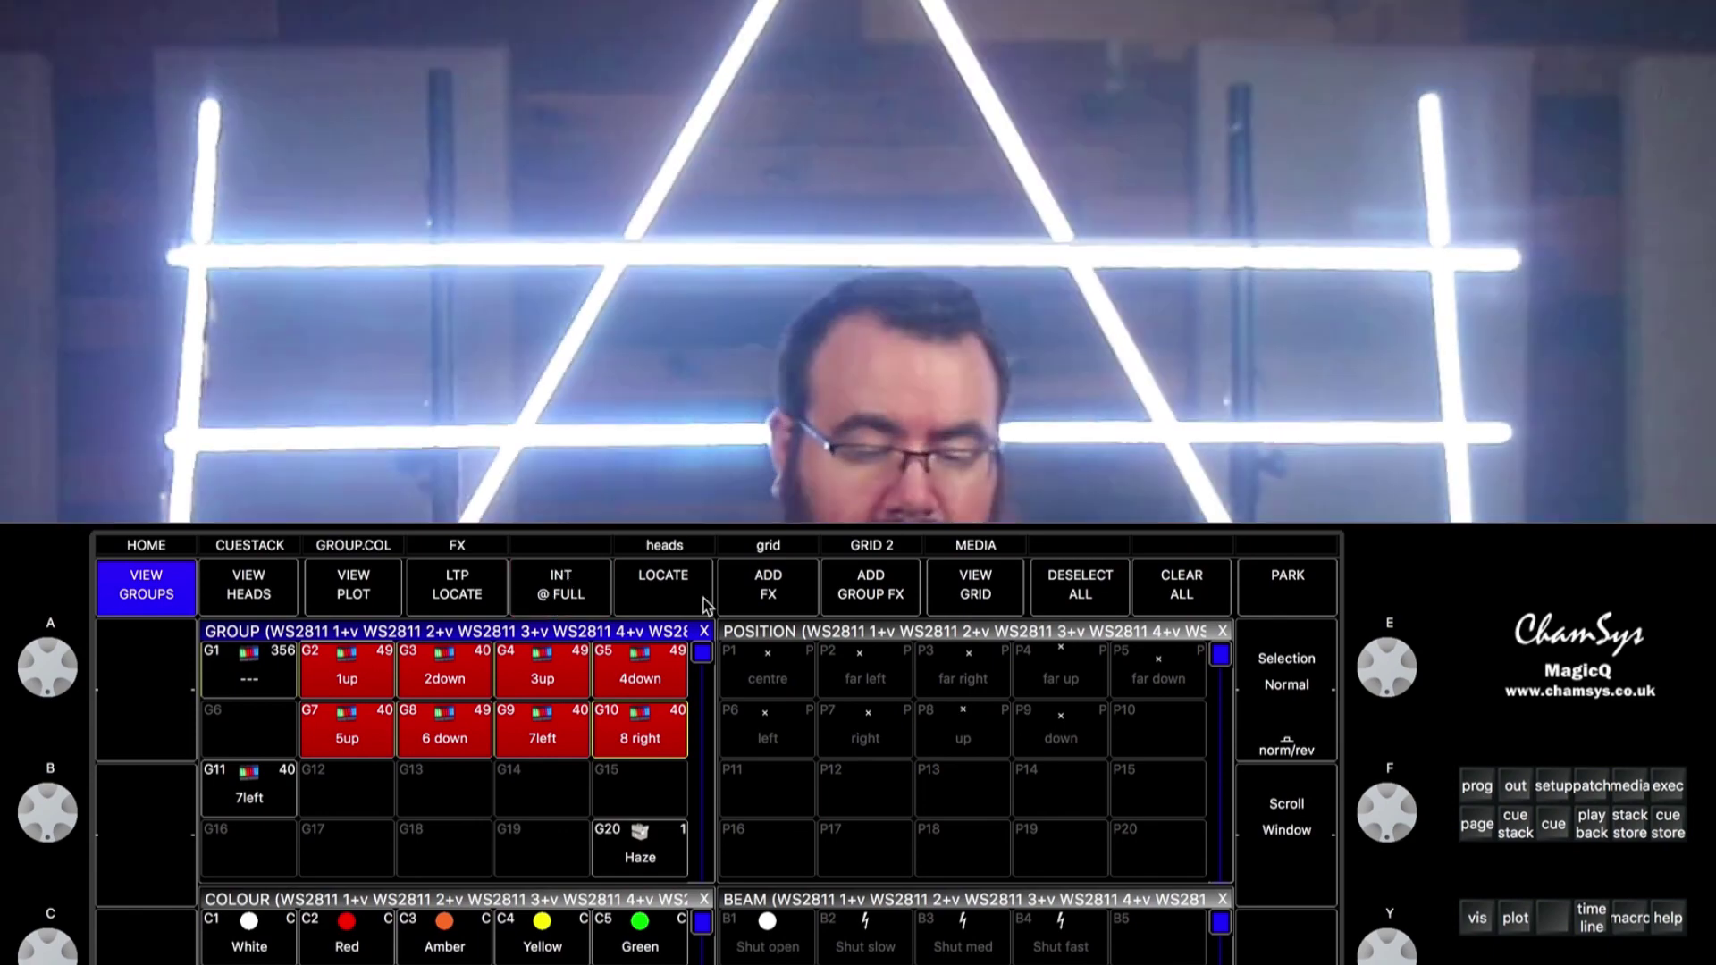
# - Add the 2col colour FX with palettes C7 Blue and C5 Green, using the FX on groups
pyautogui.click(798, 603)
pyautogui.click(553, 710)
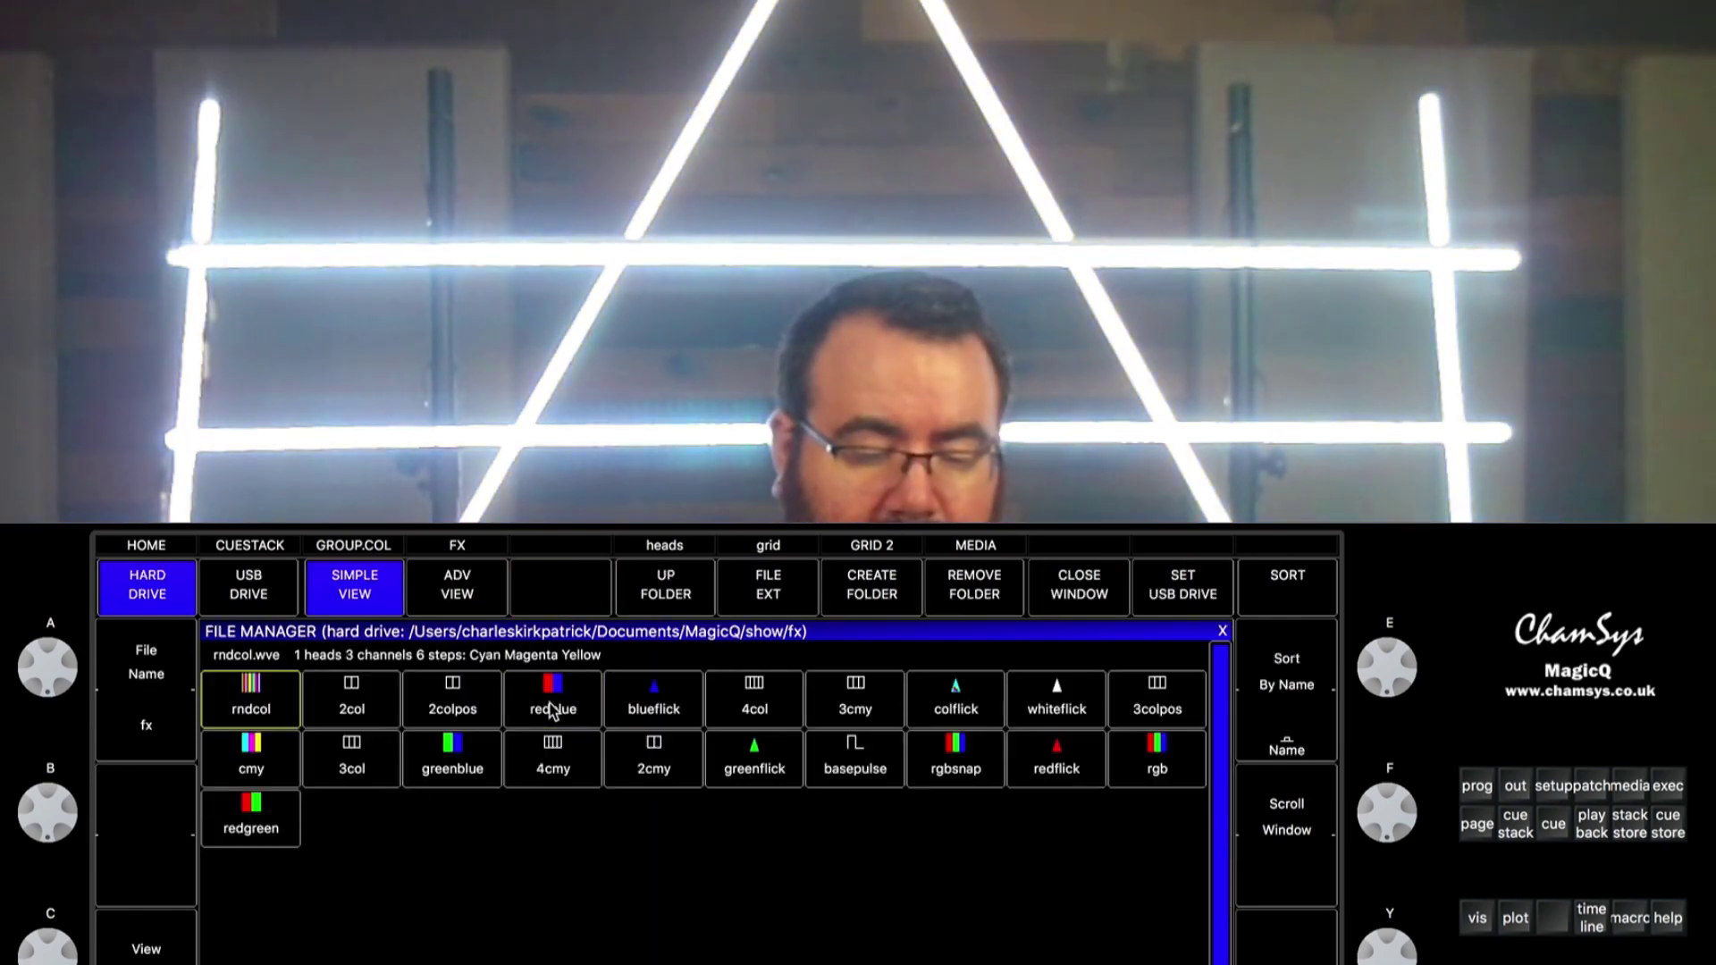
pyautogui.click(349, 719)
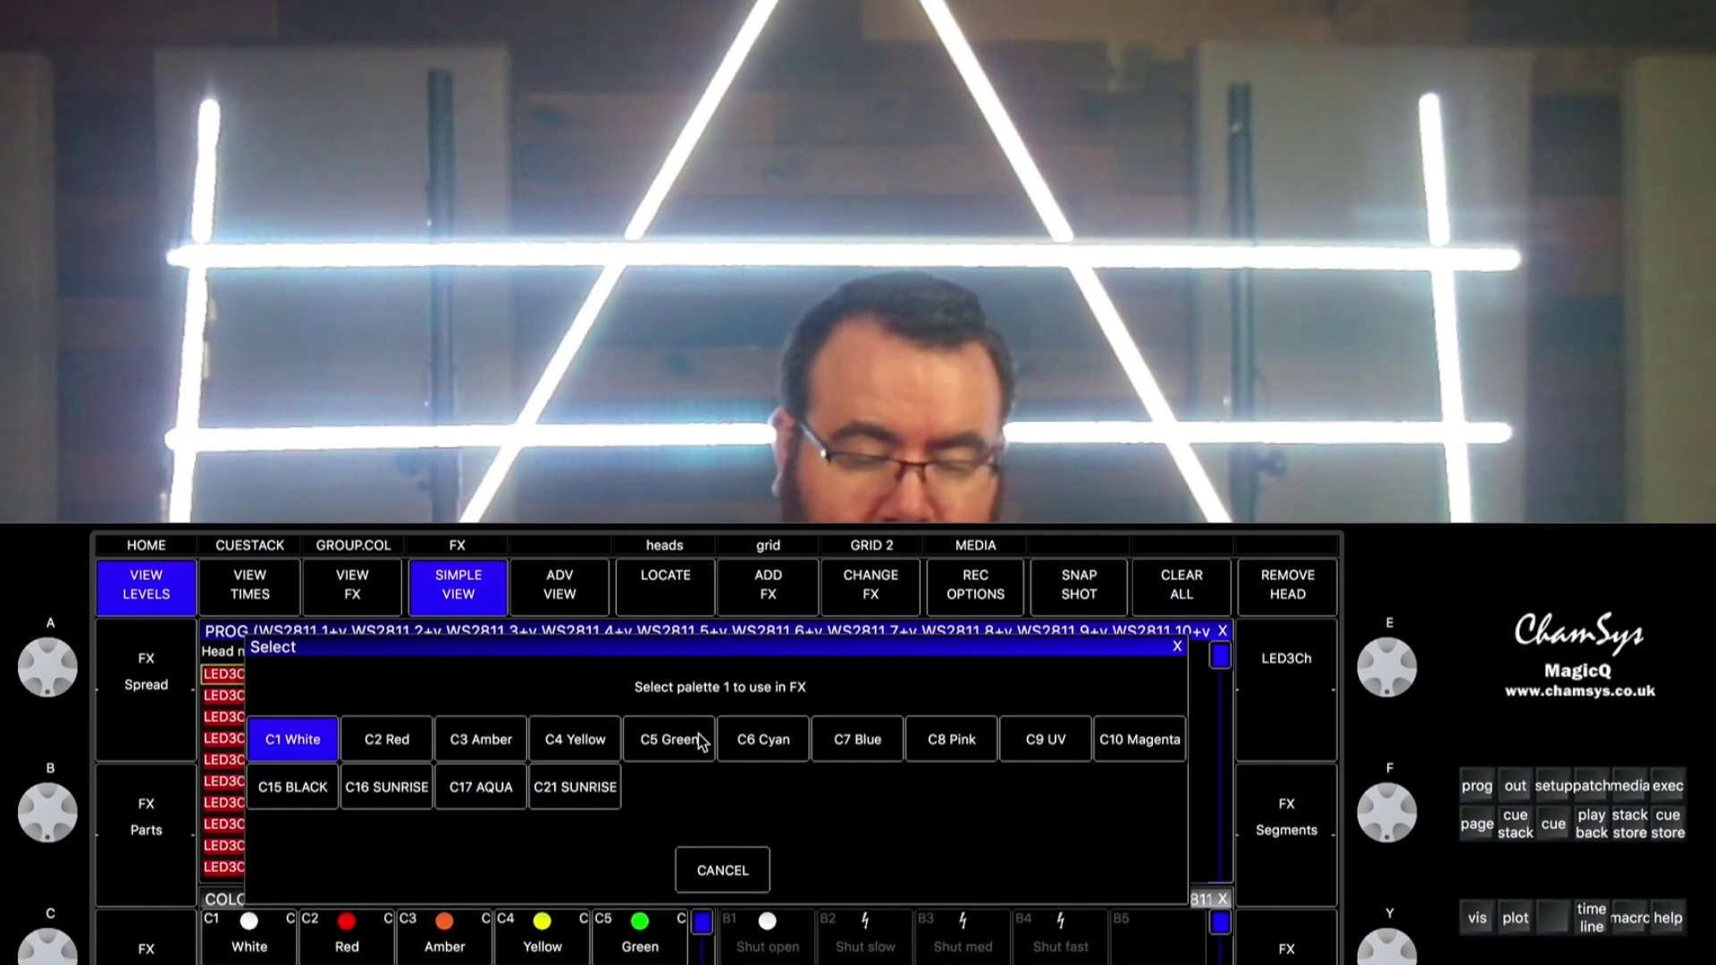
pyautogui.click(867, 741)
pyautogui.click(685, 748)
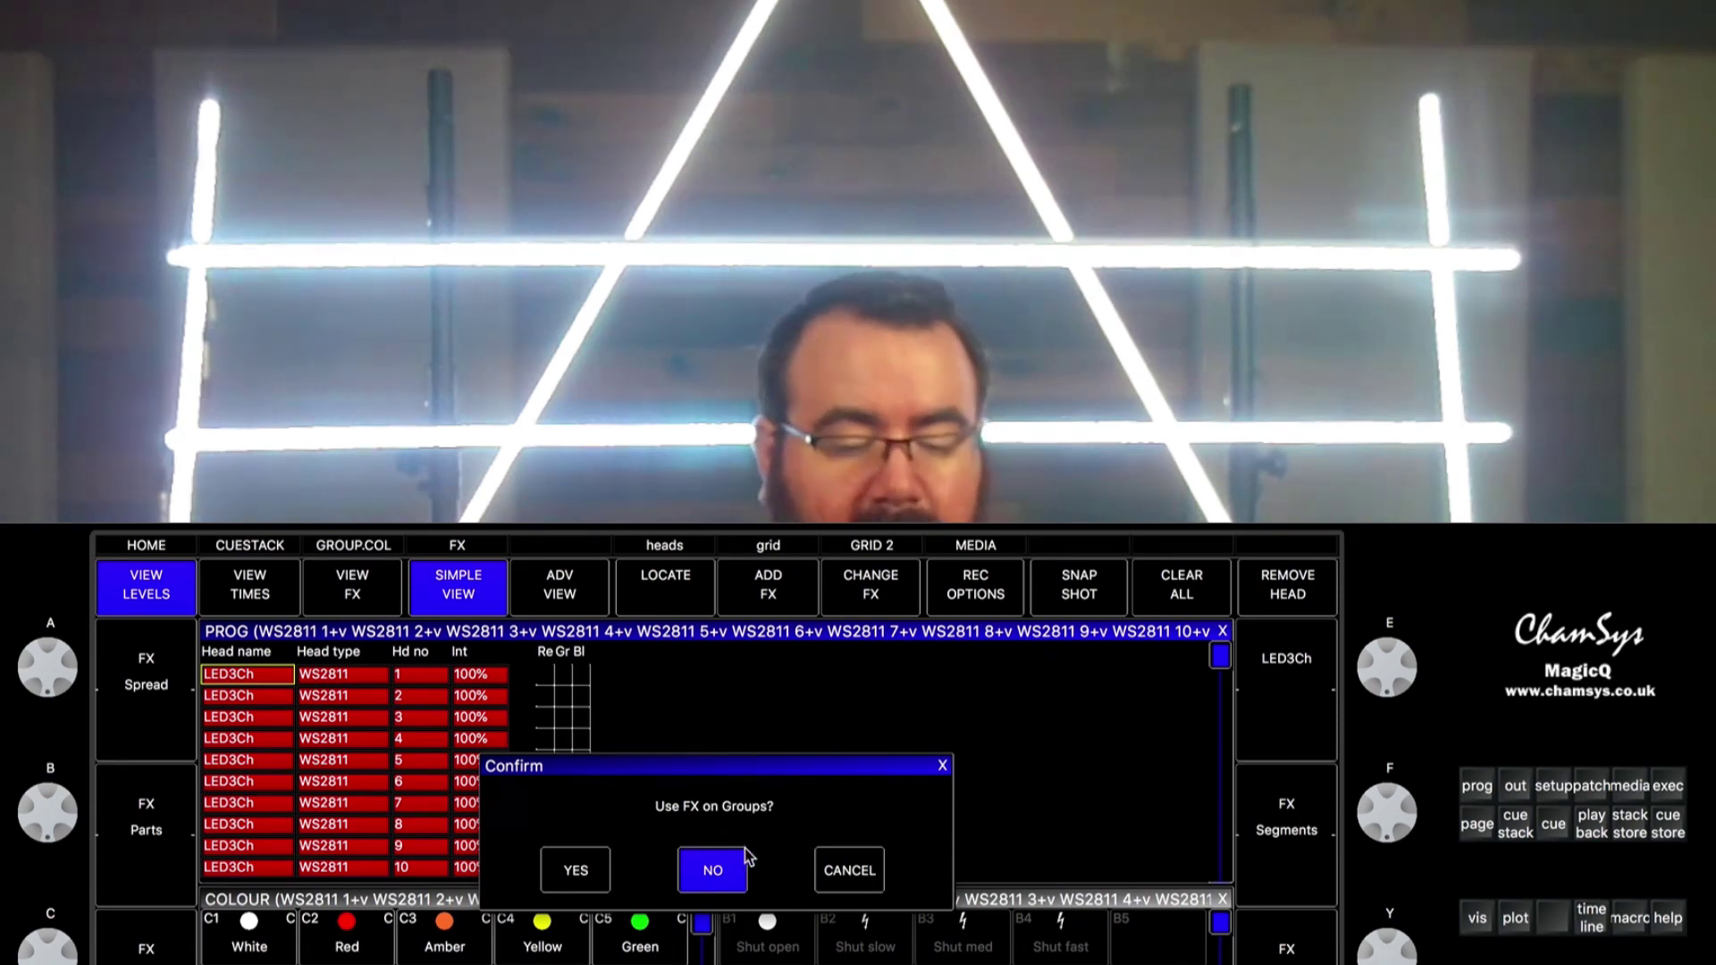
pyautogui.click(575, 870)
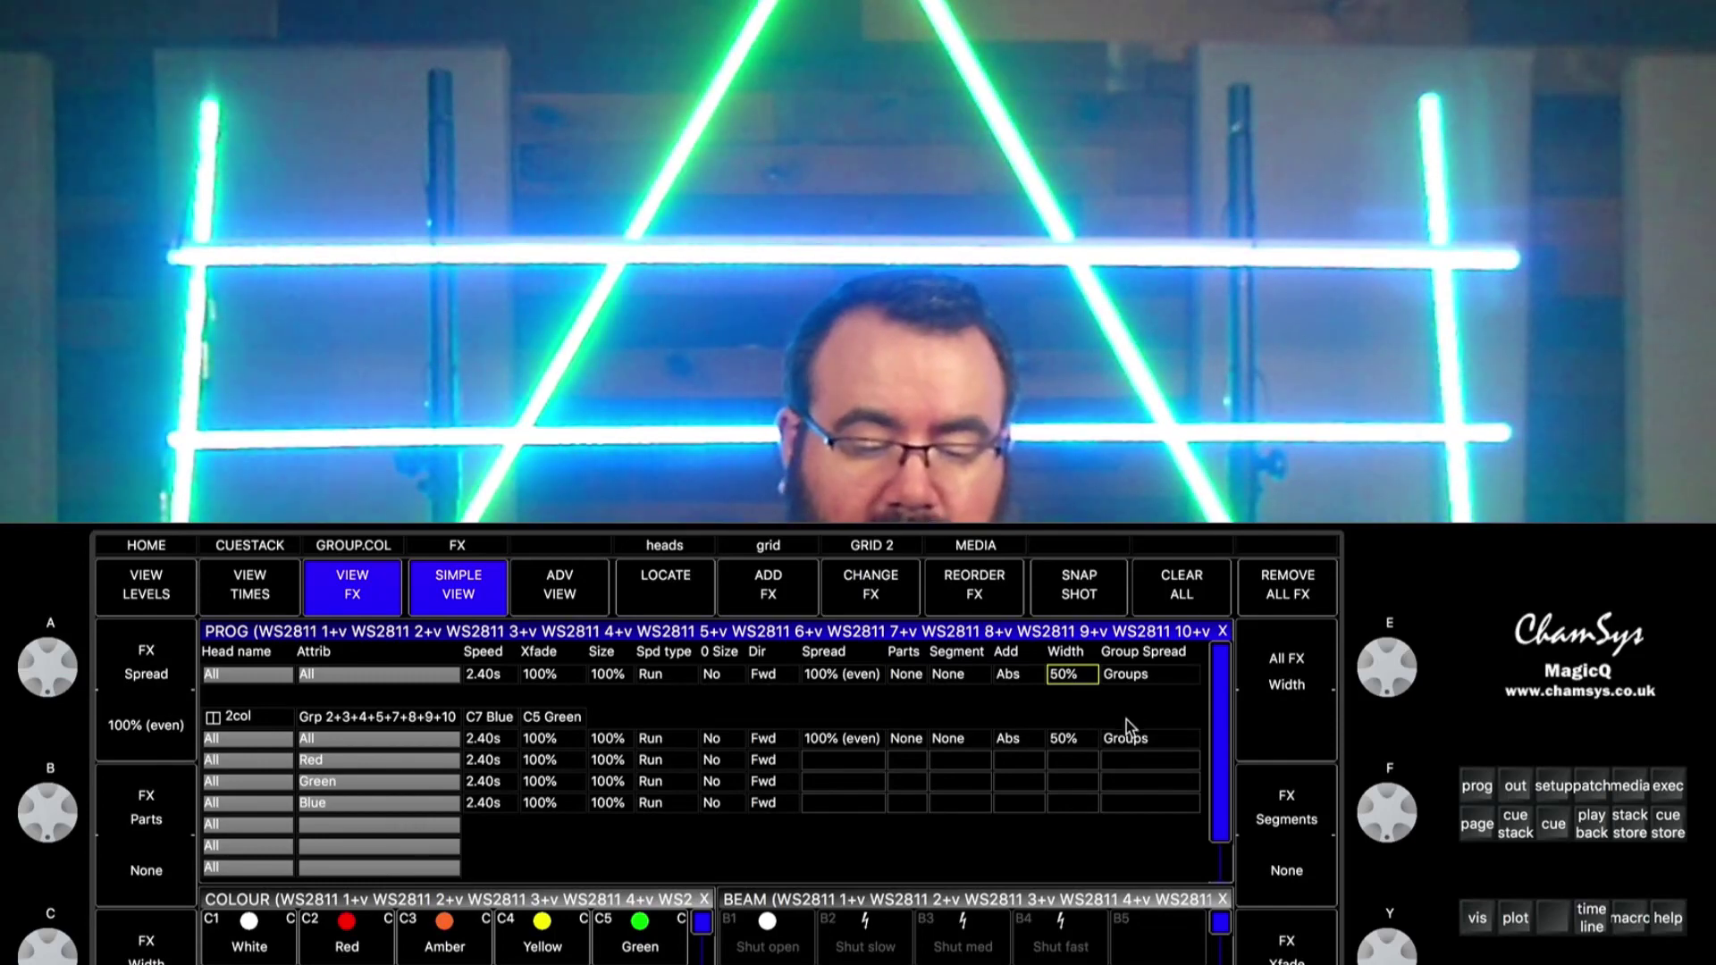
# - Set the FX group spread to Within group and the speed type of all FX to Stop
pyautogui.click(1126, 677)
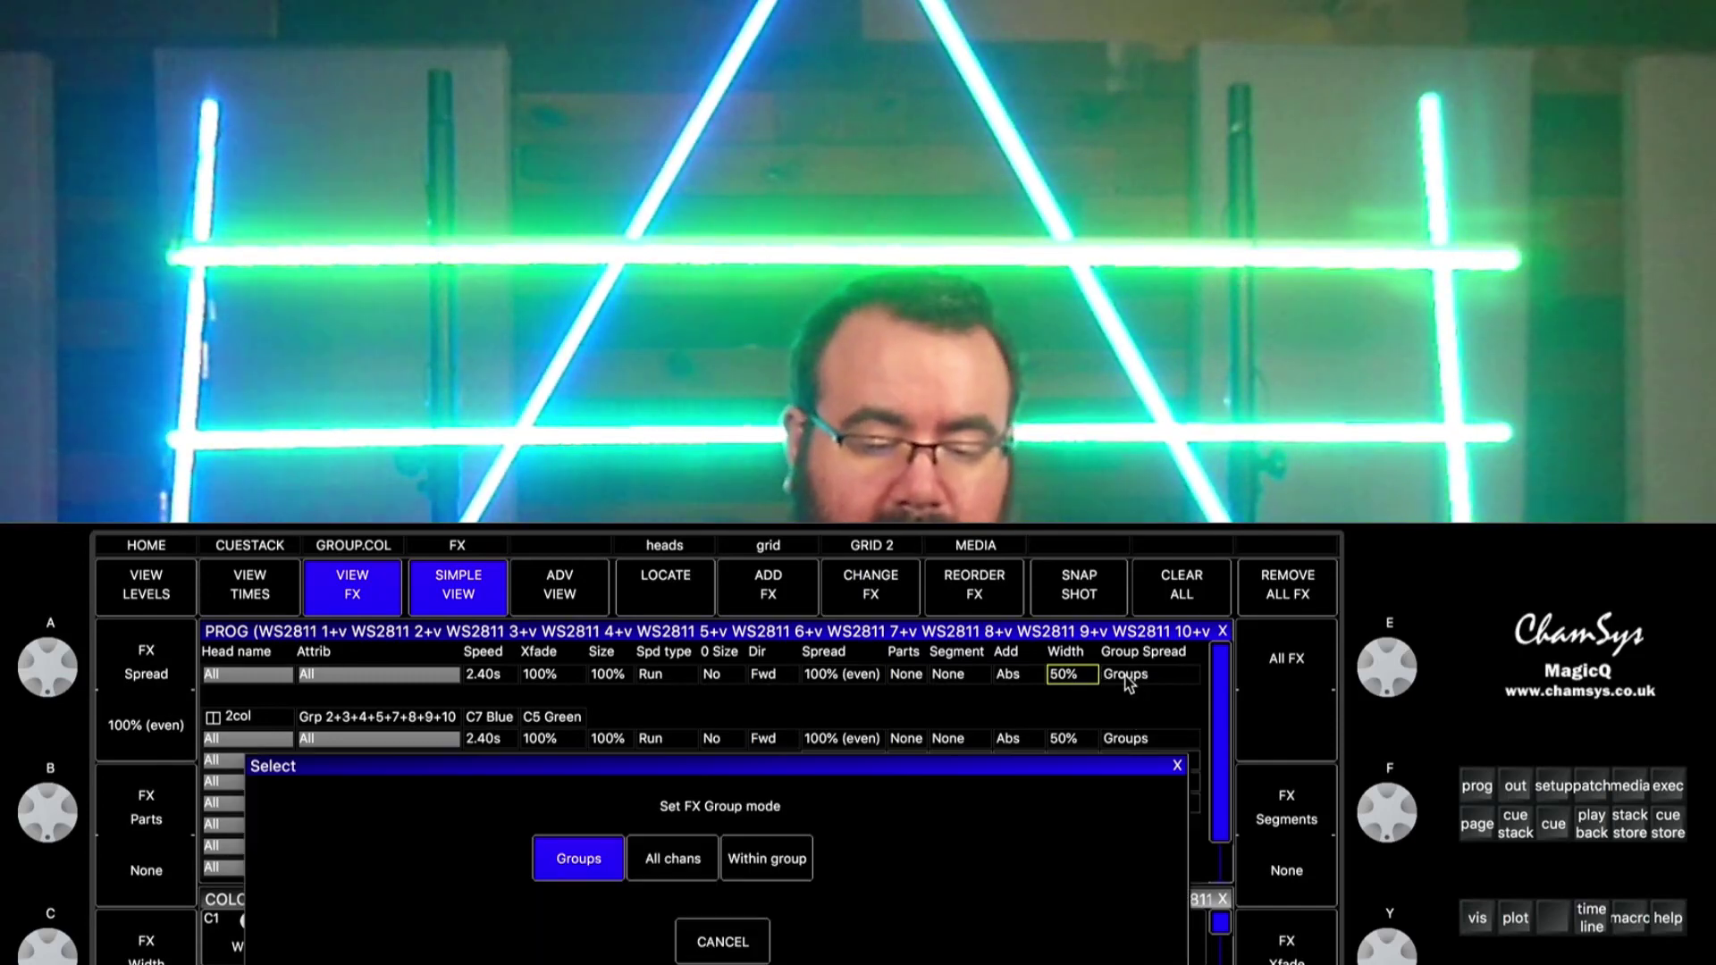
pyautogui.click(765, 860)
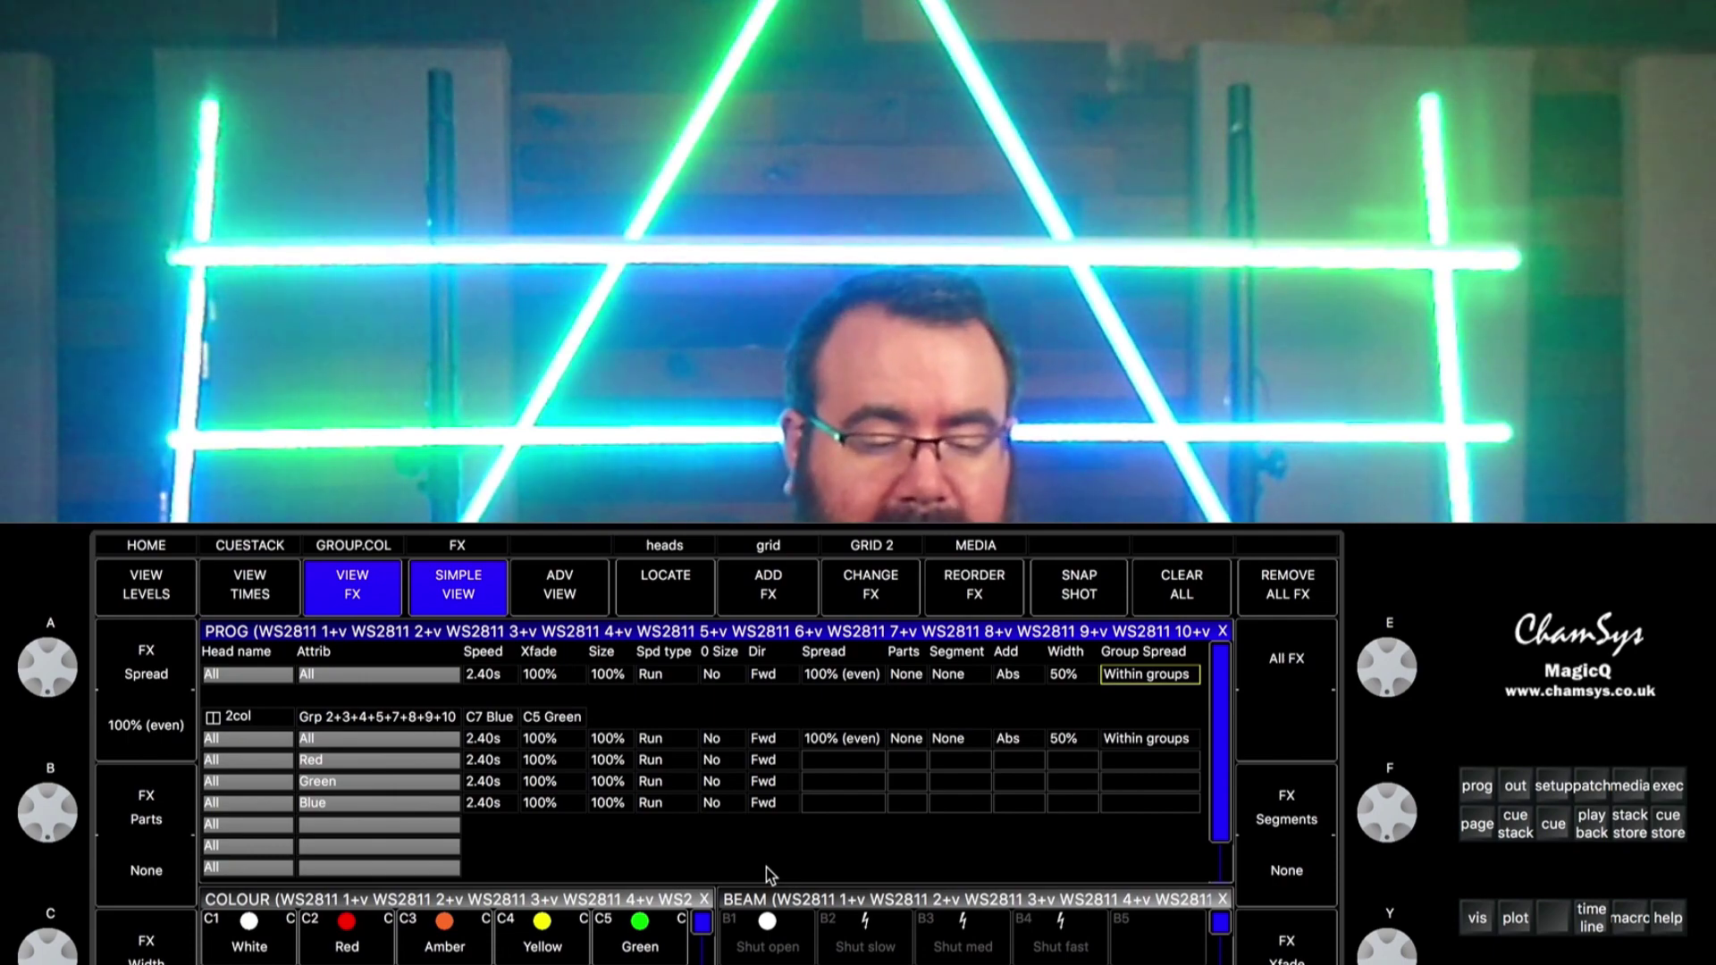
pyautogui.click(652, 675)
pyautogui.click(679, 859)
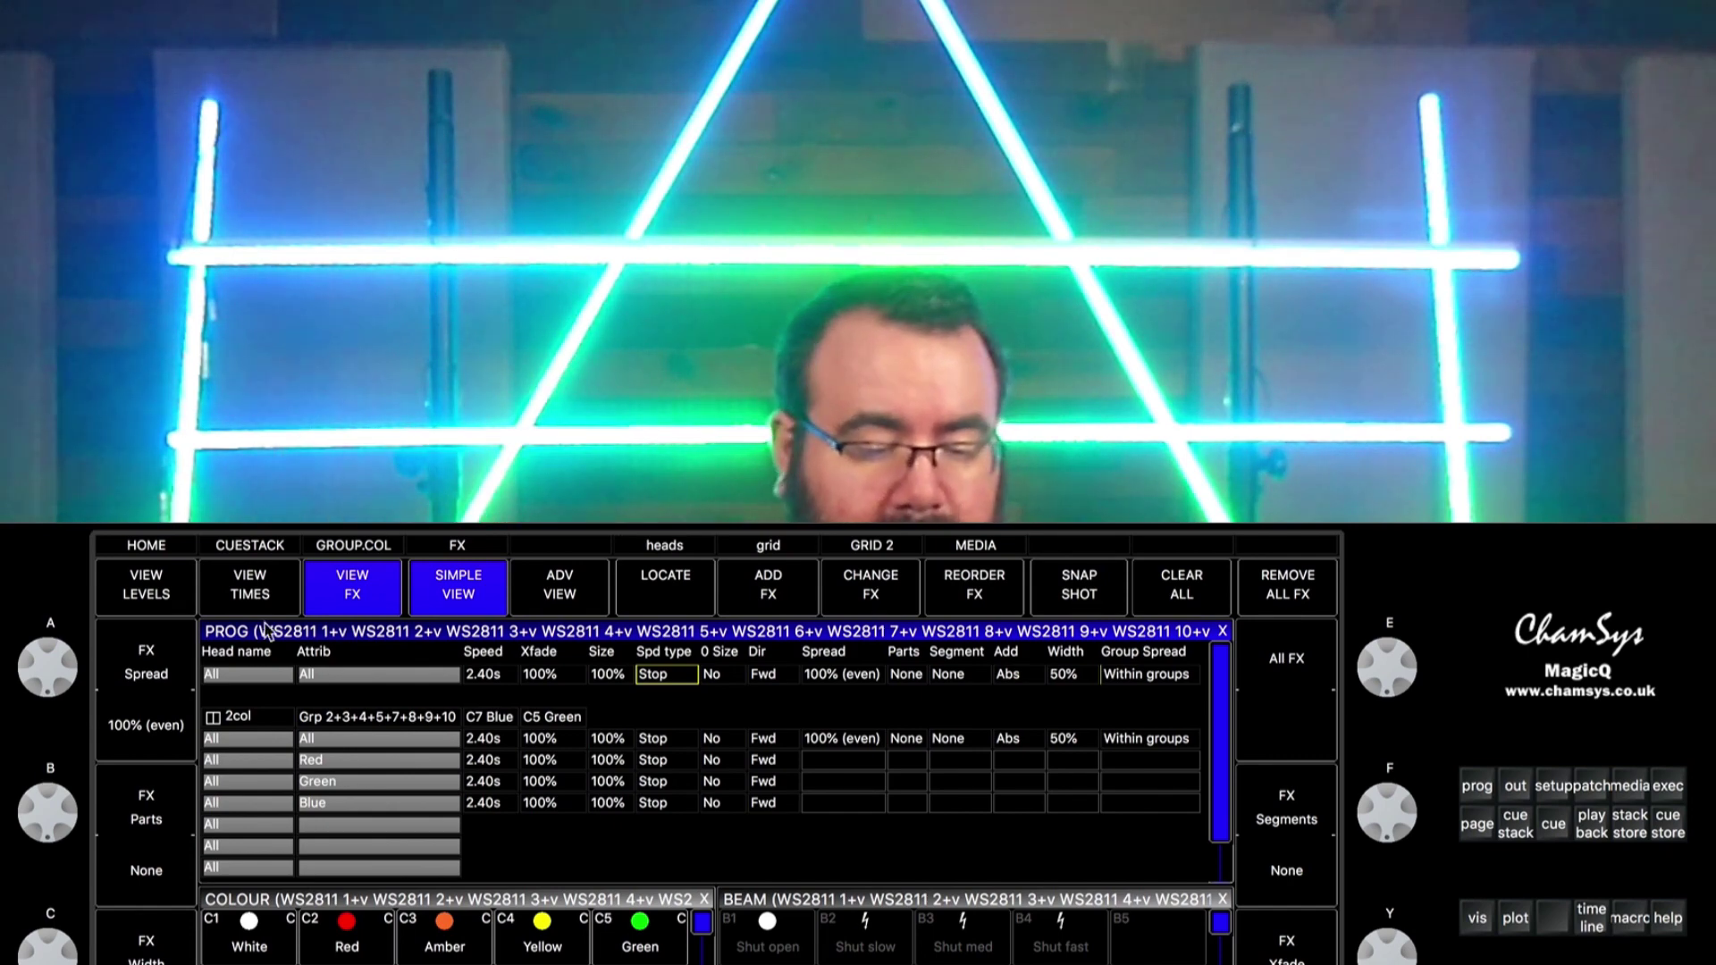
# - Make the selected heads active as fixed RGB levels and update the AQUA colour palette with them
pyautogui.click(169, 588)
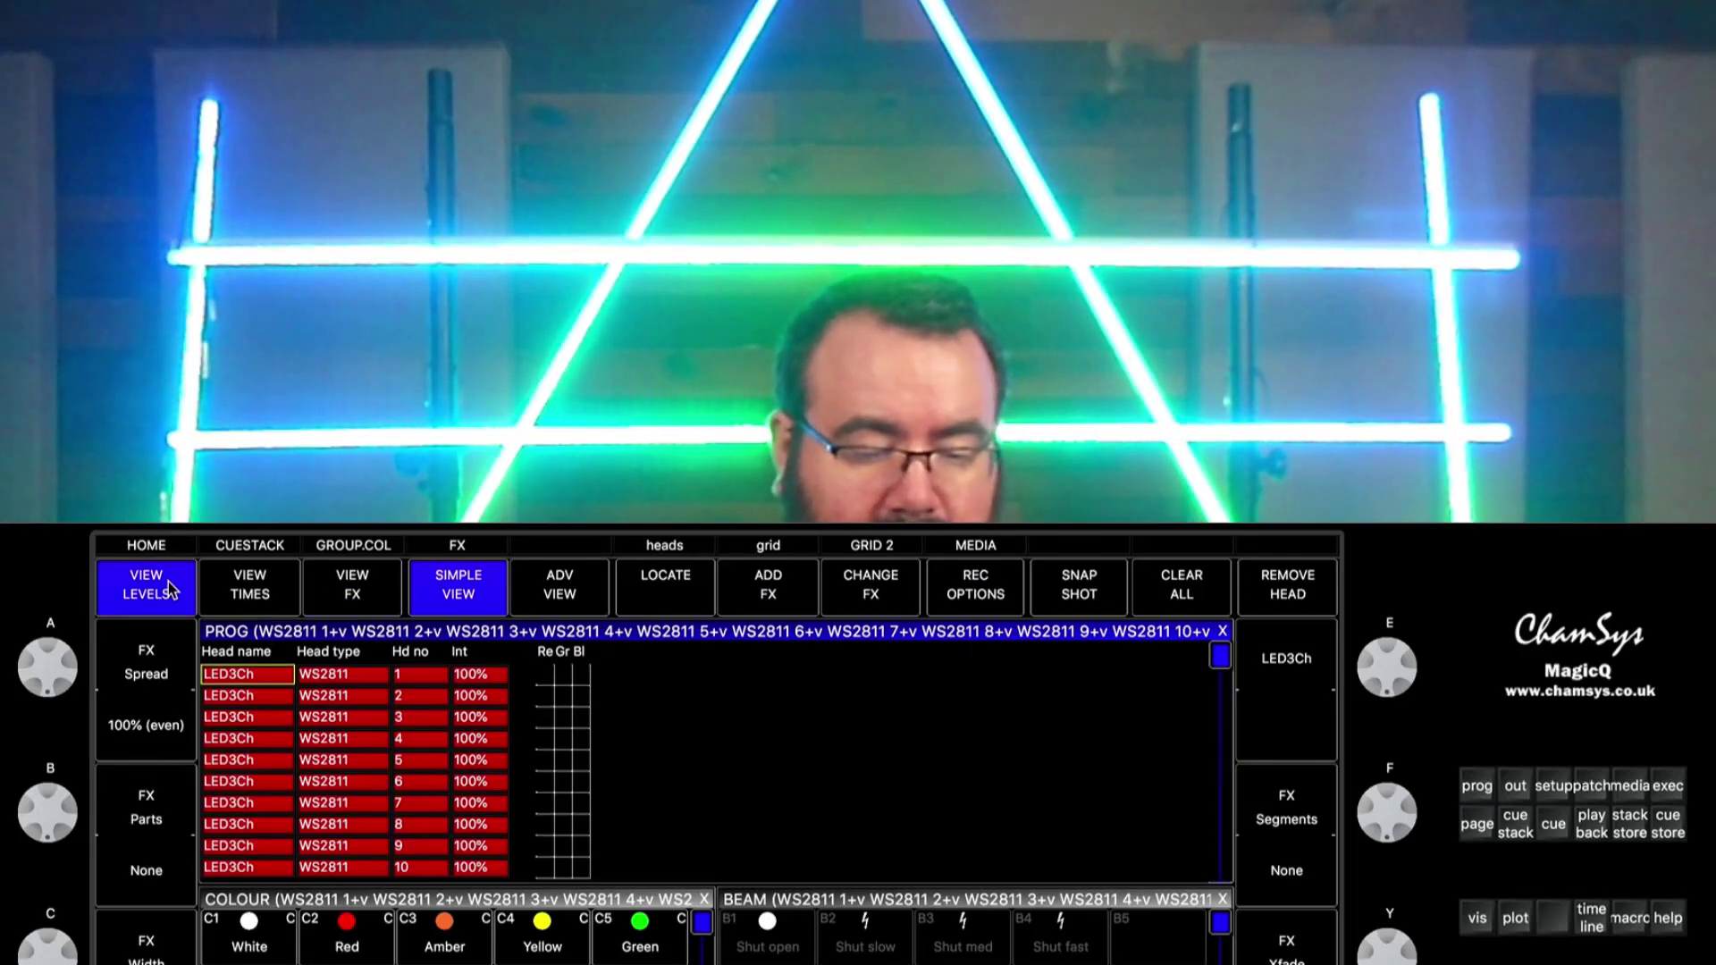
pyautogui.press('shift')
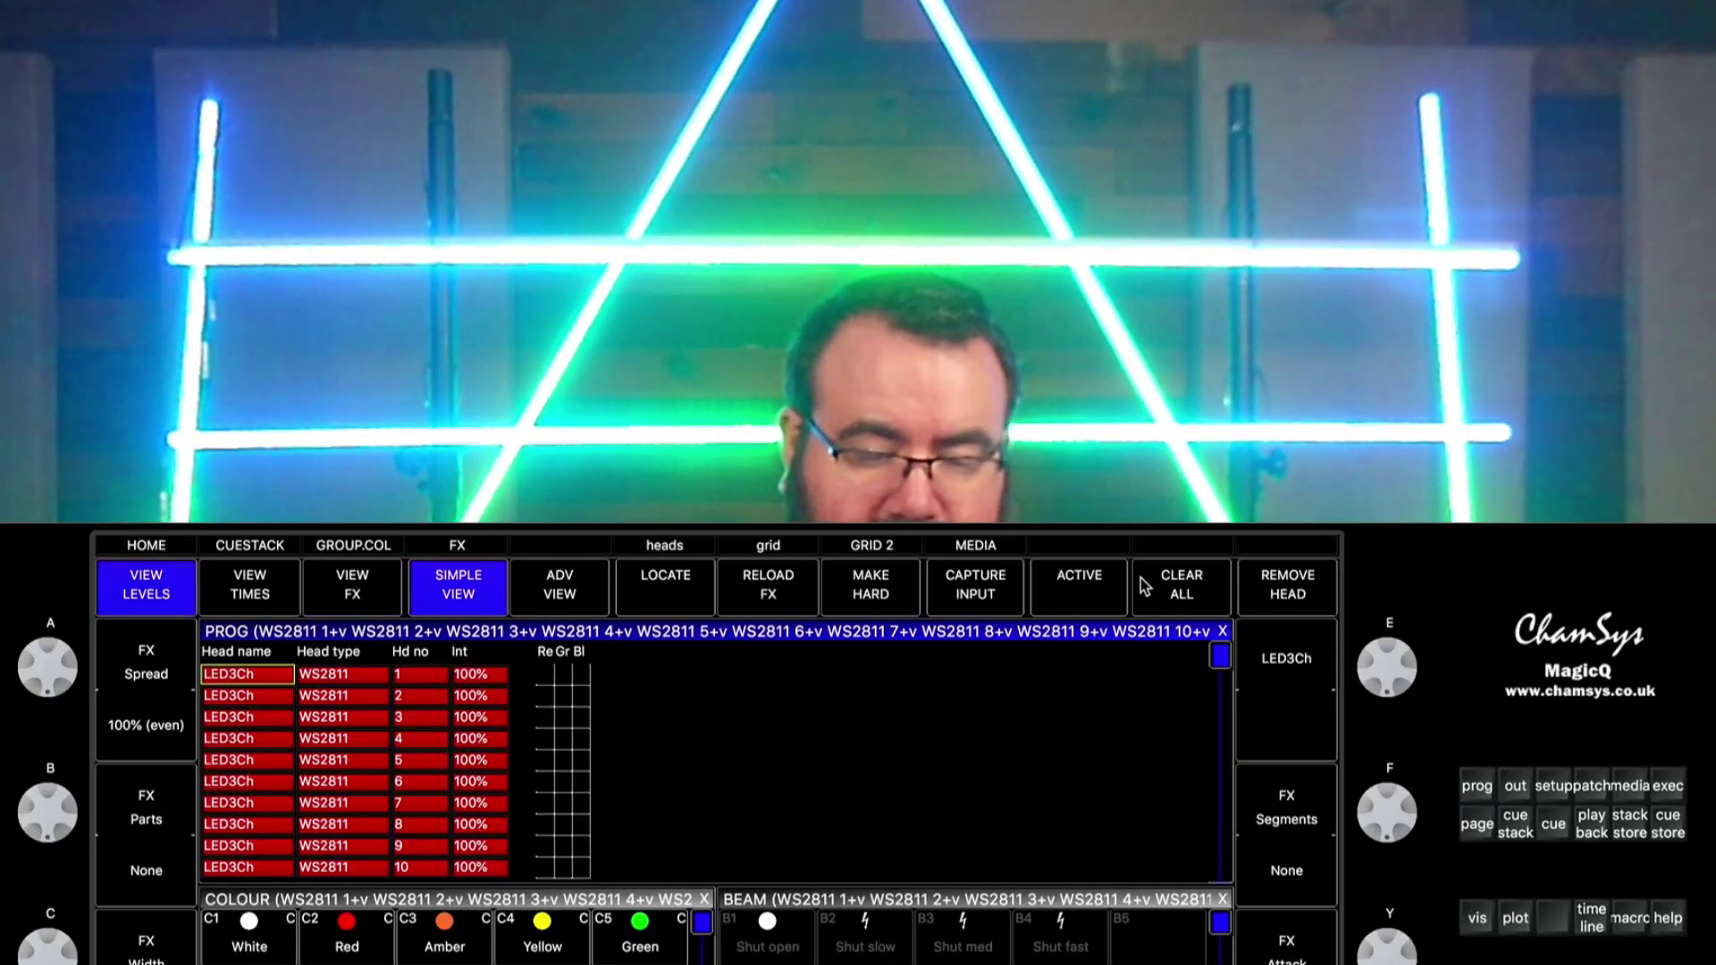
pyautogui.click(1080, 587)
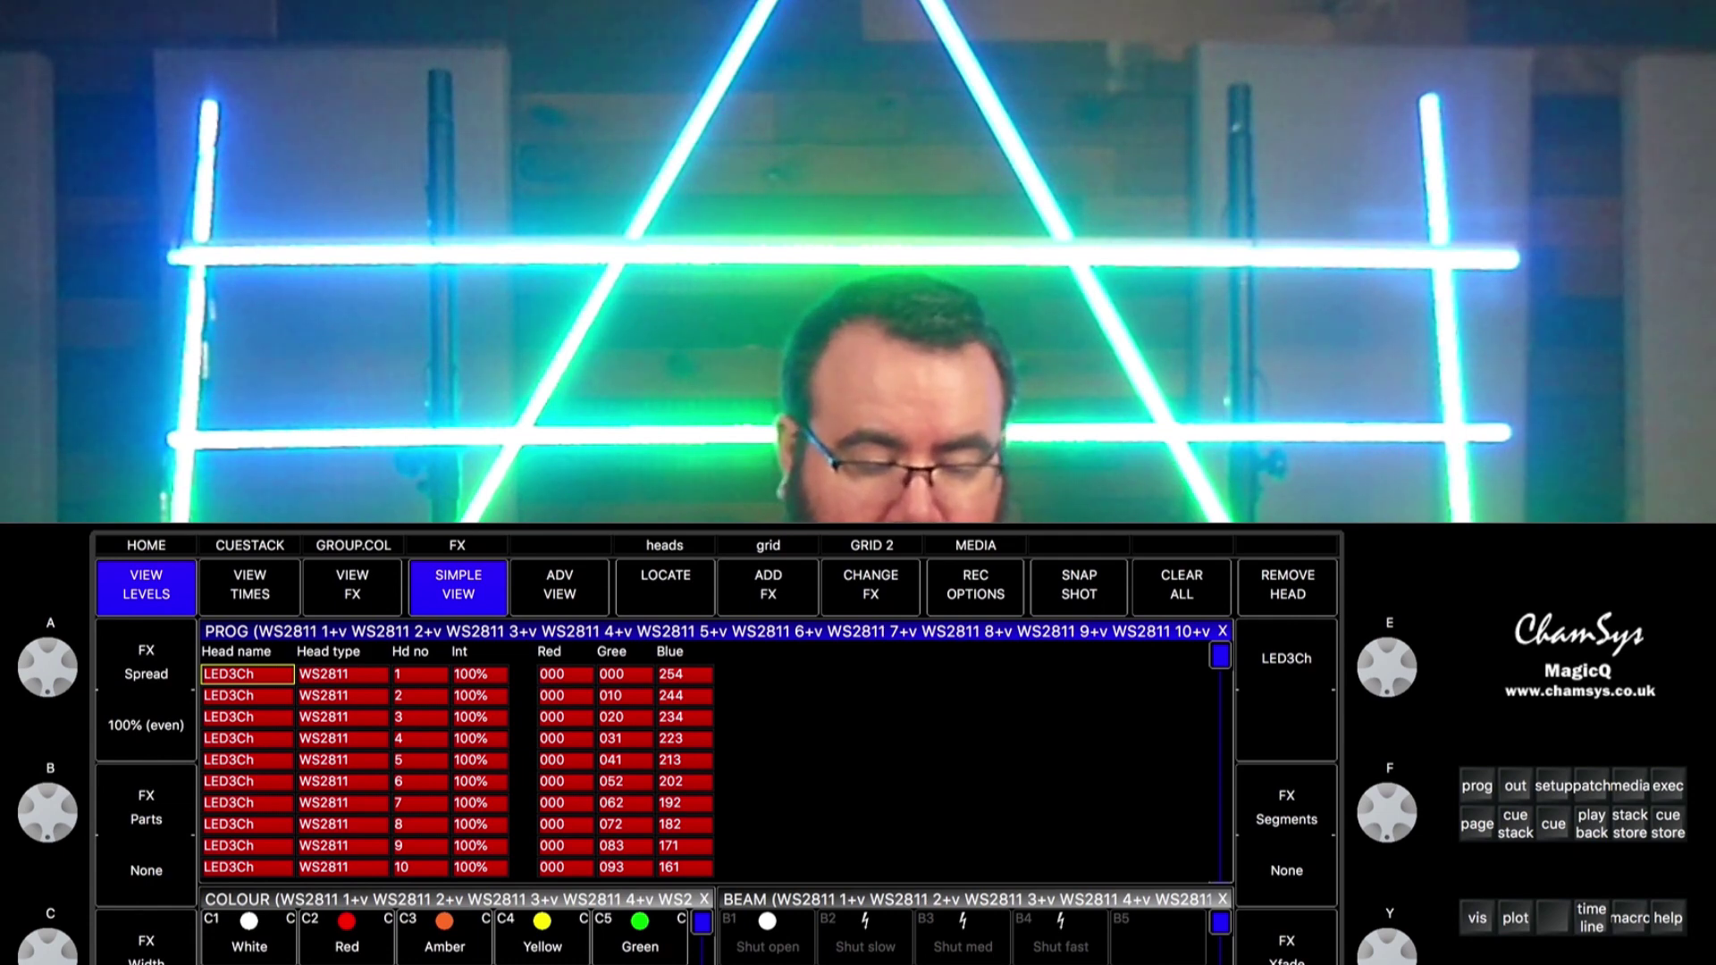
pyautogui.hotkey('ctrl', 'u')
pyautogui.click(575, 872)
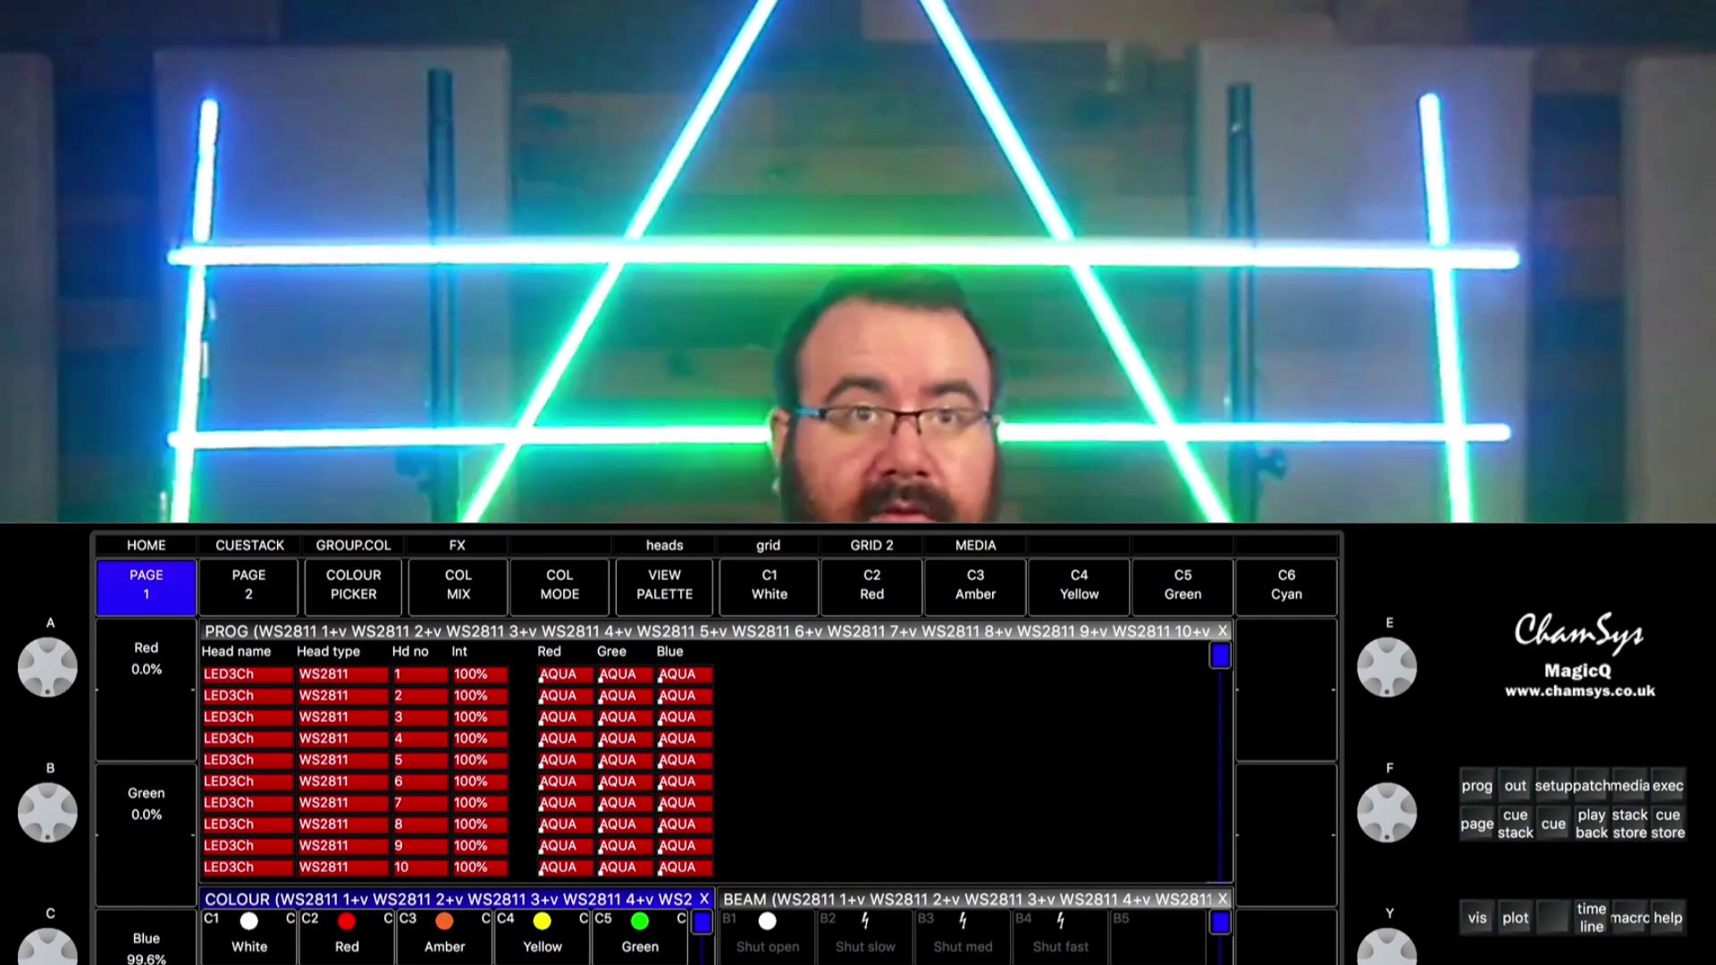
# - Clear the programmer, locate the heads of group G1 and test the AQUA palette on them
pyautogui.hotkey('ctrl', 'BackSpace')
pyautogui.click(142, 547)
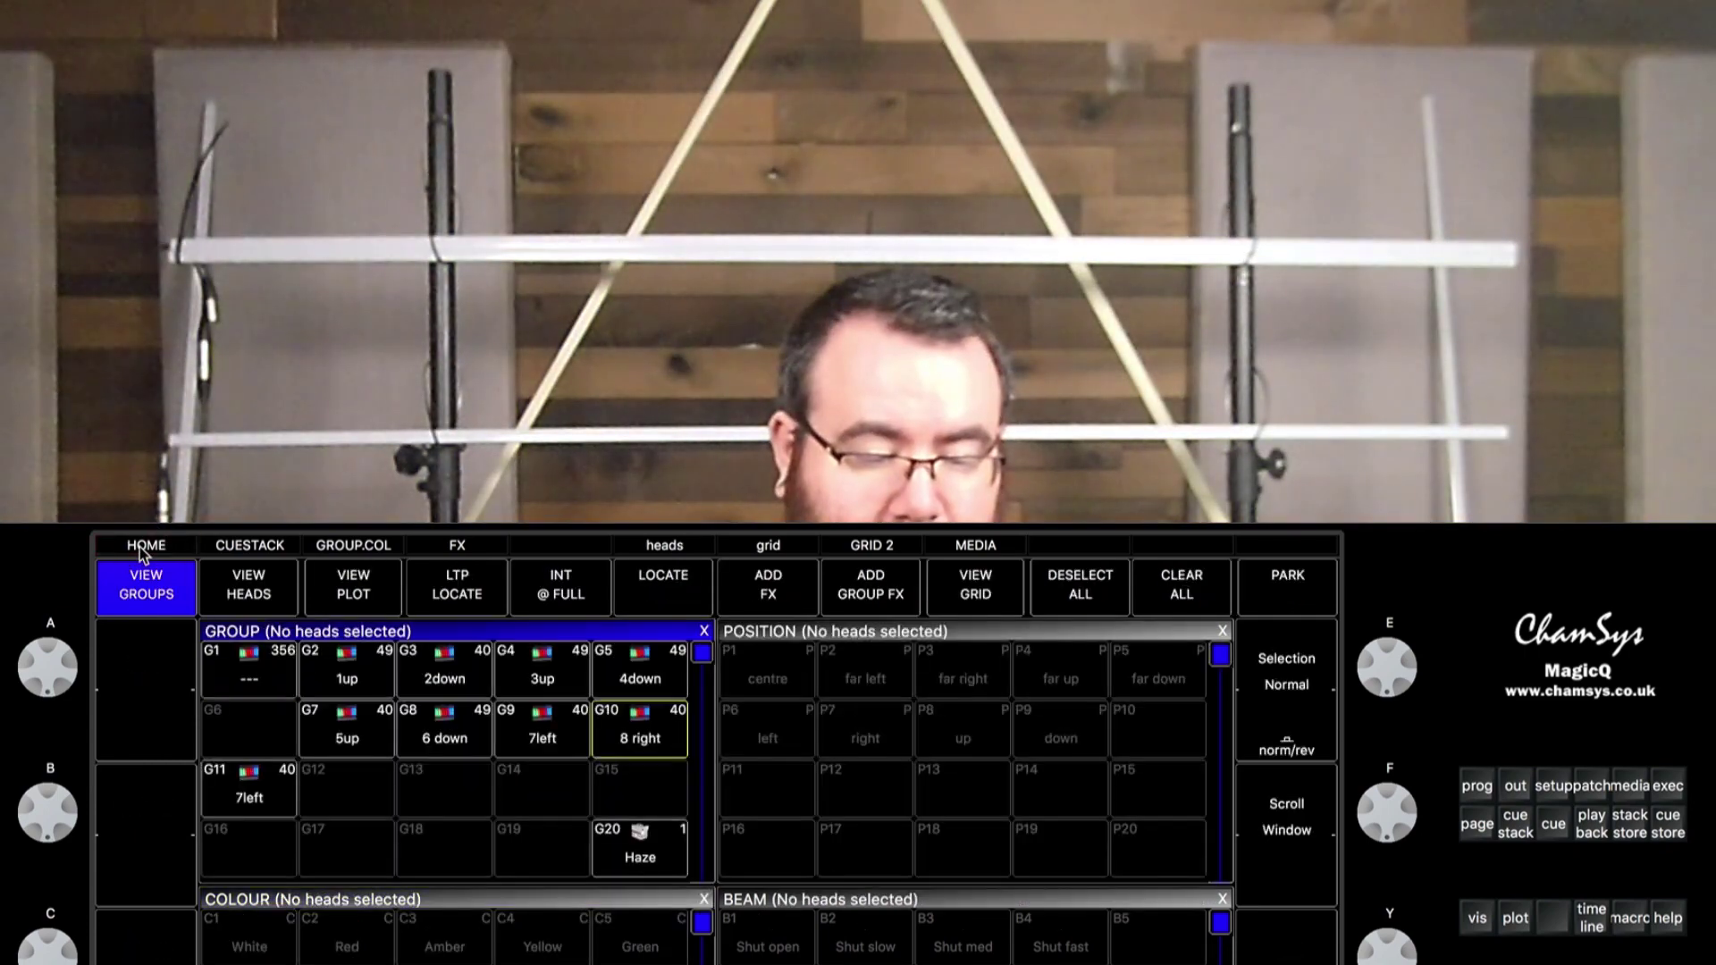
pyautogui.click(249, 669)
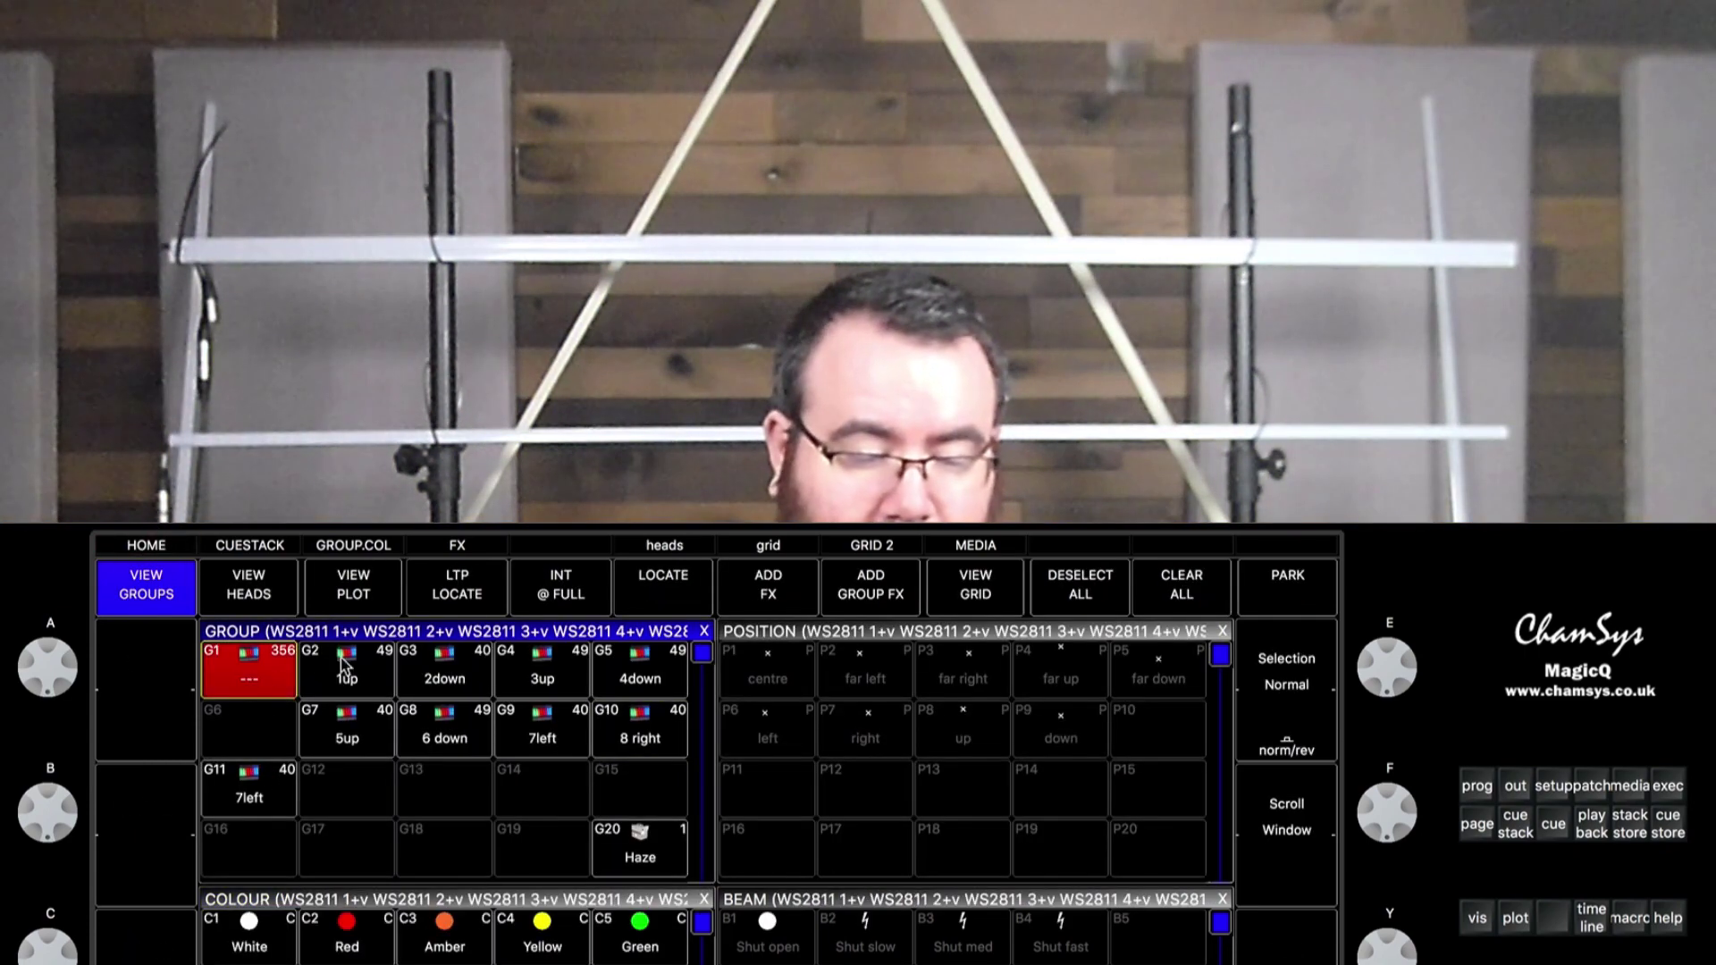
pyautogui.click(674, 585)
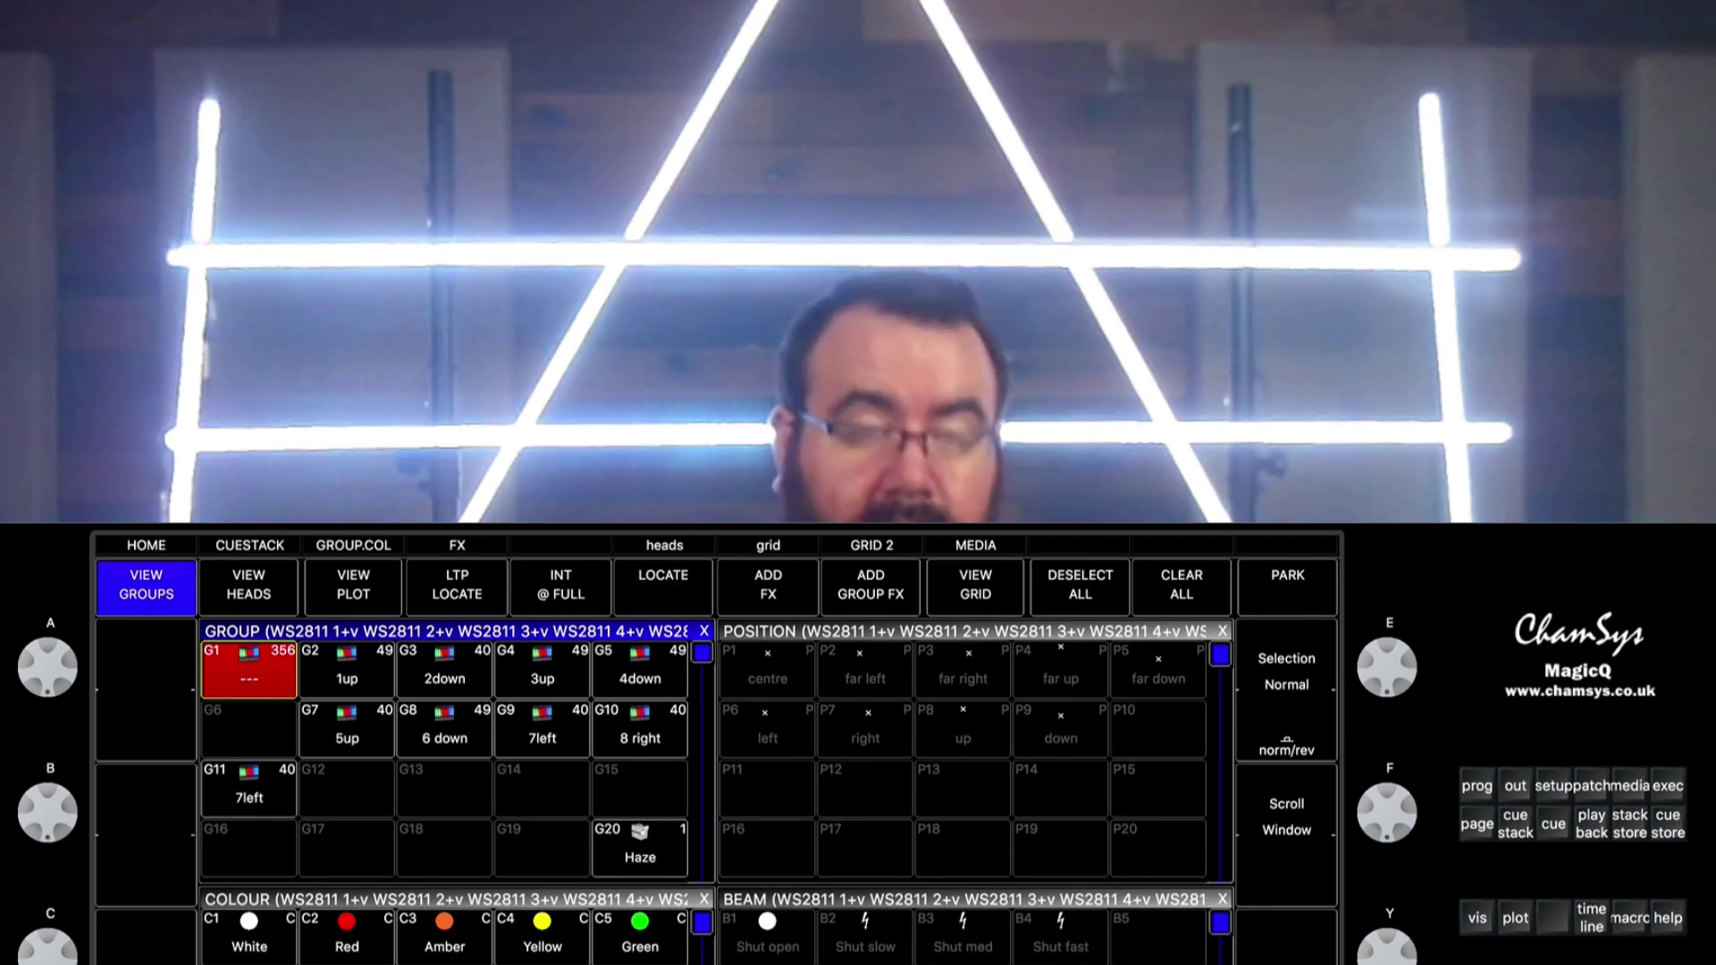
pyautogui.click(447, 899)
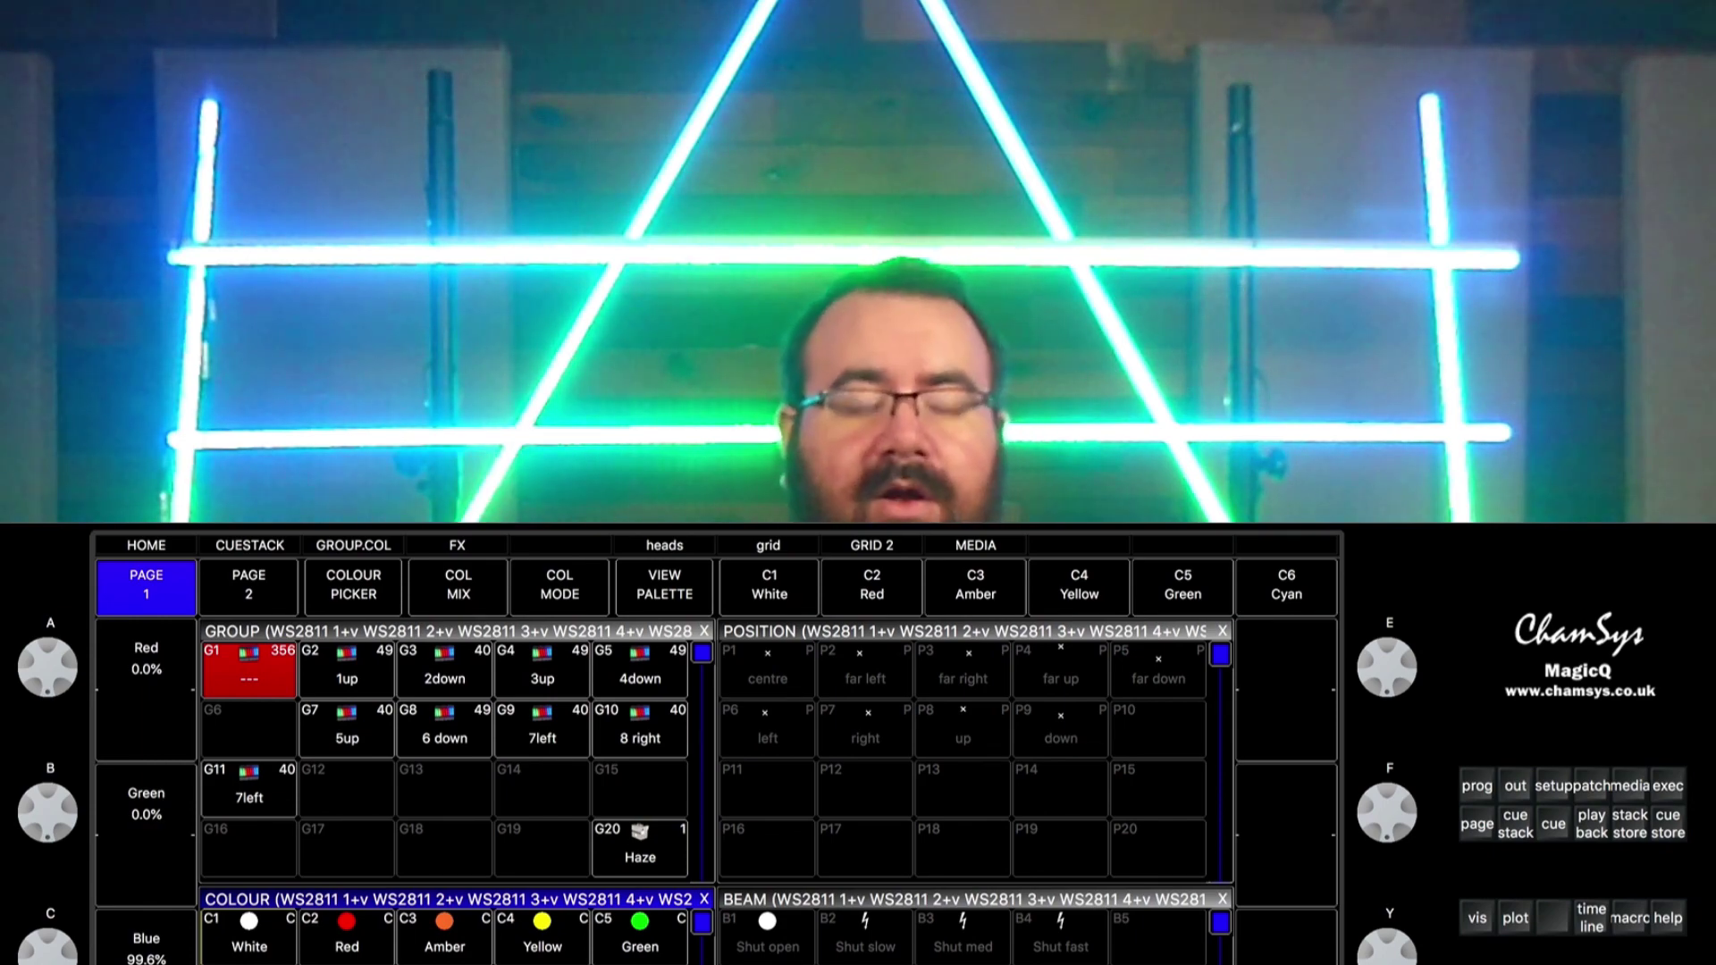
# - Clear the programmer and bring groups G2 to G5 and G7 to G10 to full intensity
pyautogui.press('Escape')
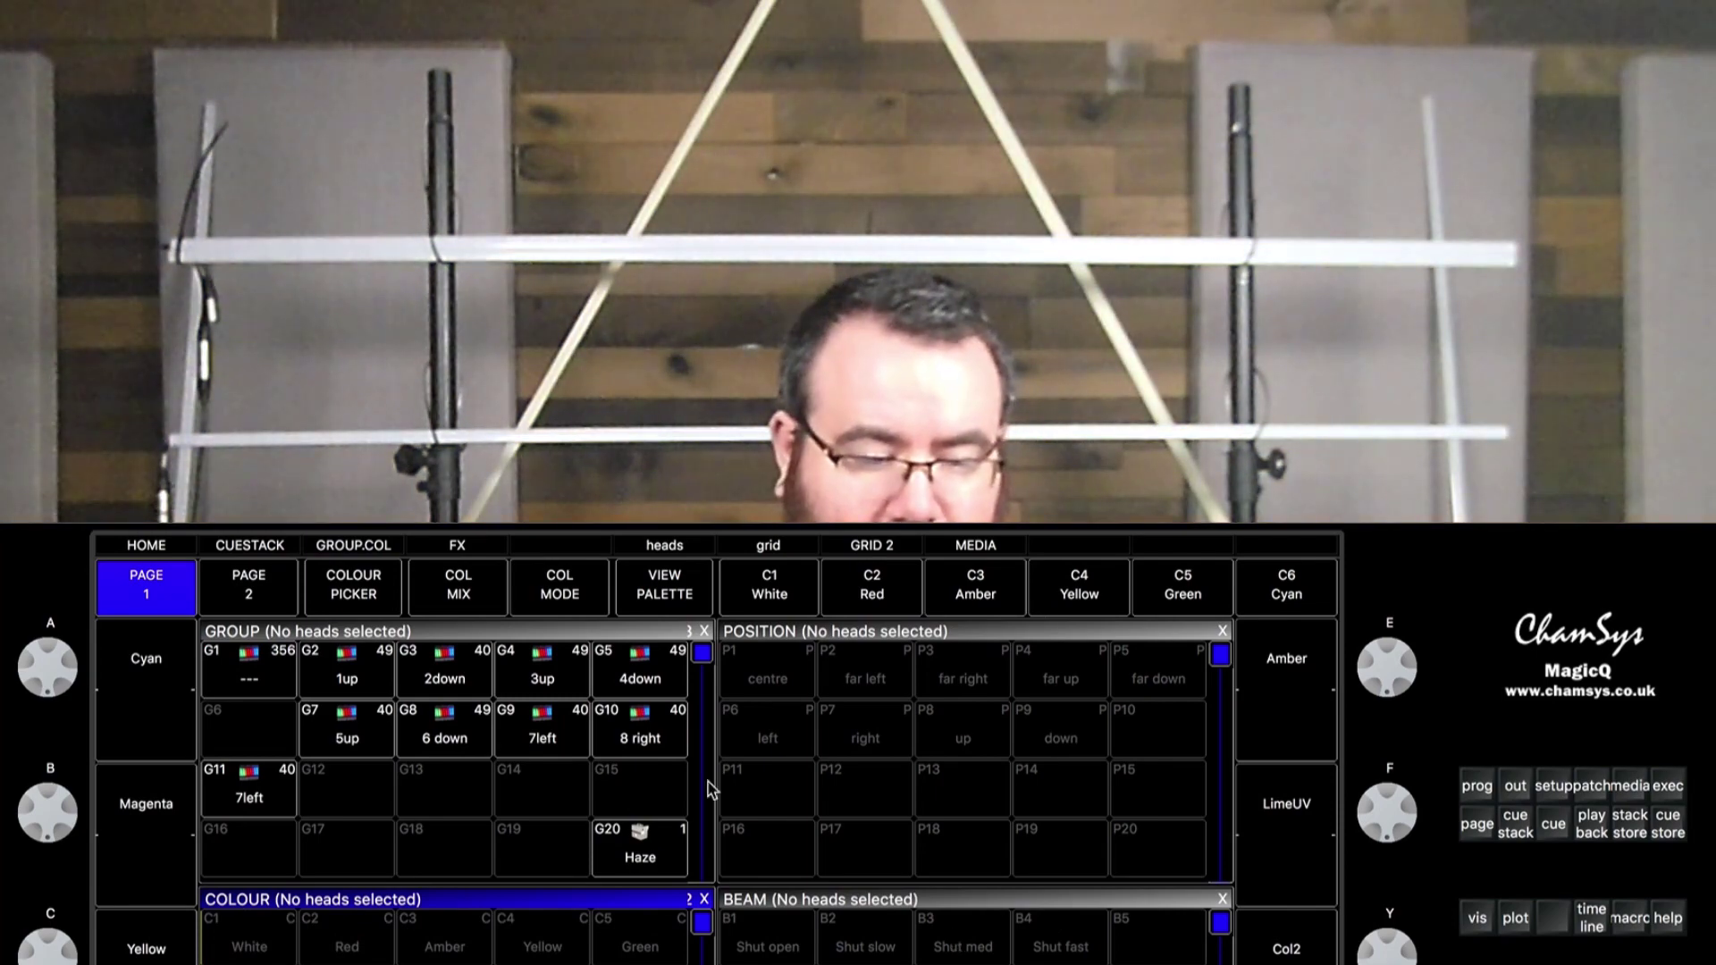
pyautogui.click(373, 684)
pyautogui.click(444, 679)
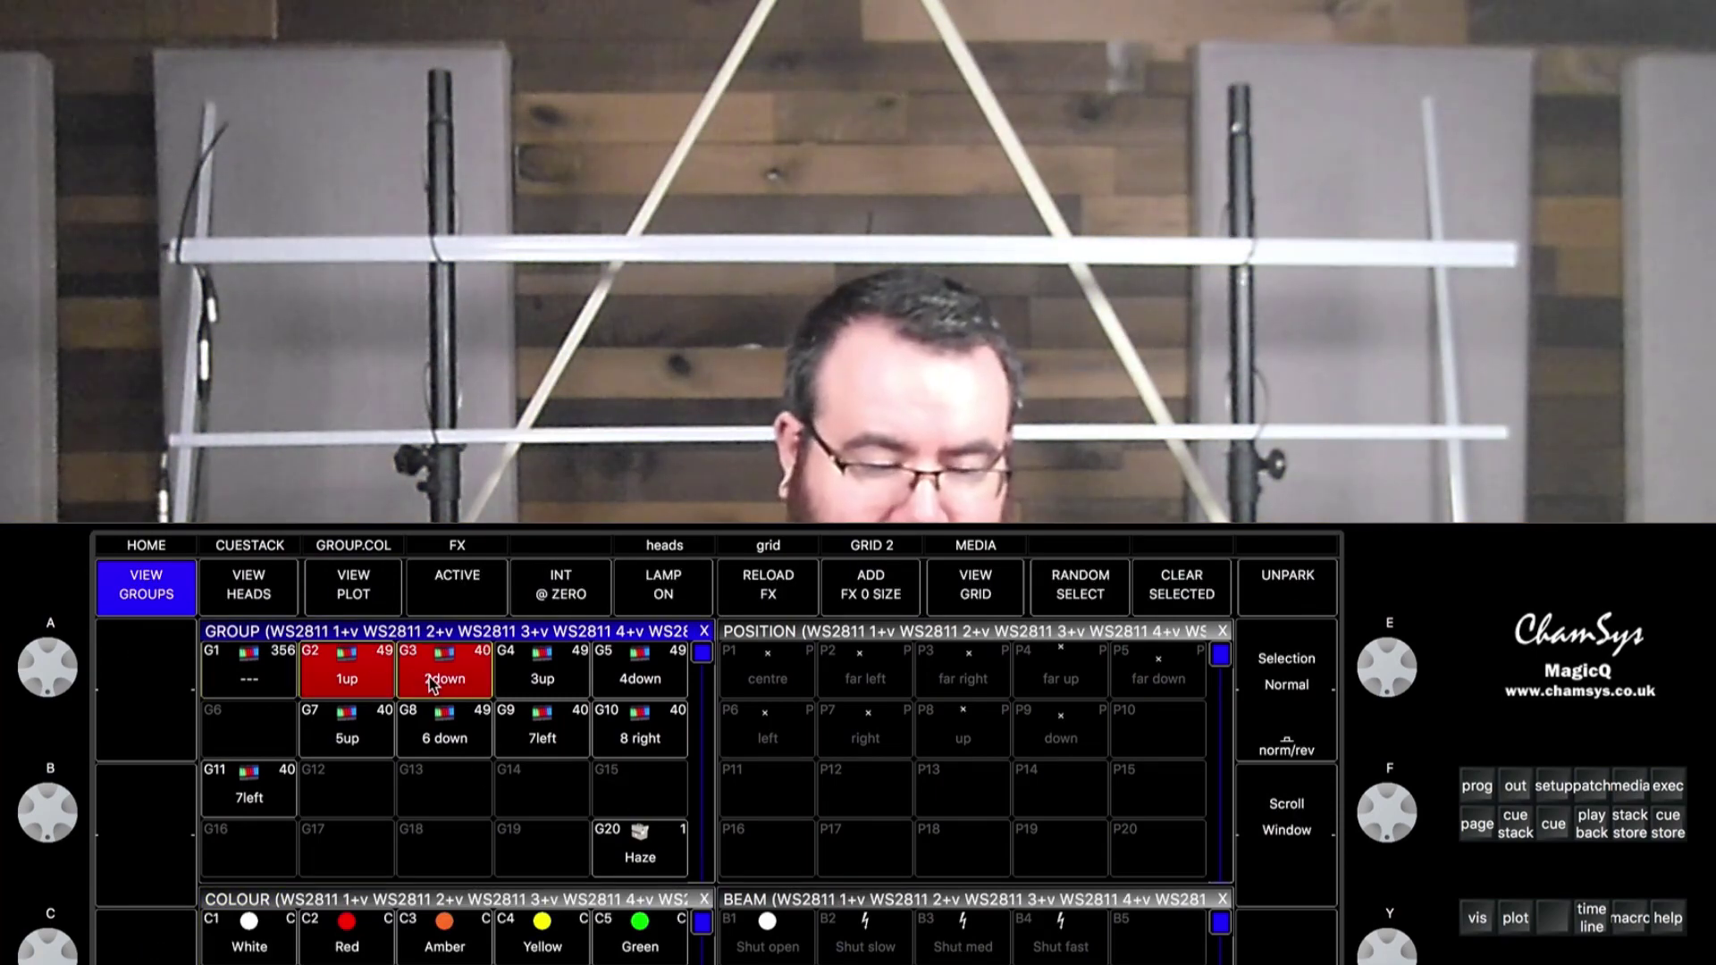
pyautogui.click(572, 682)
pyautogui.click(640, 679)
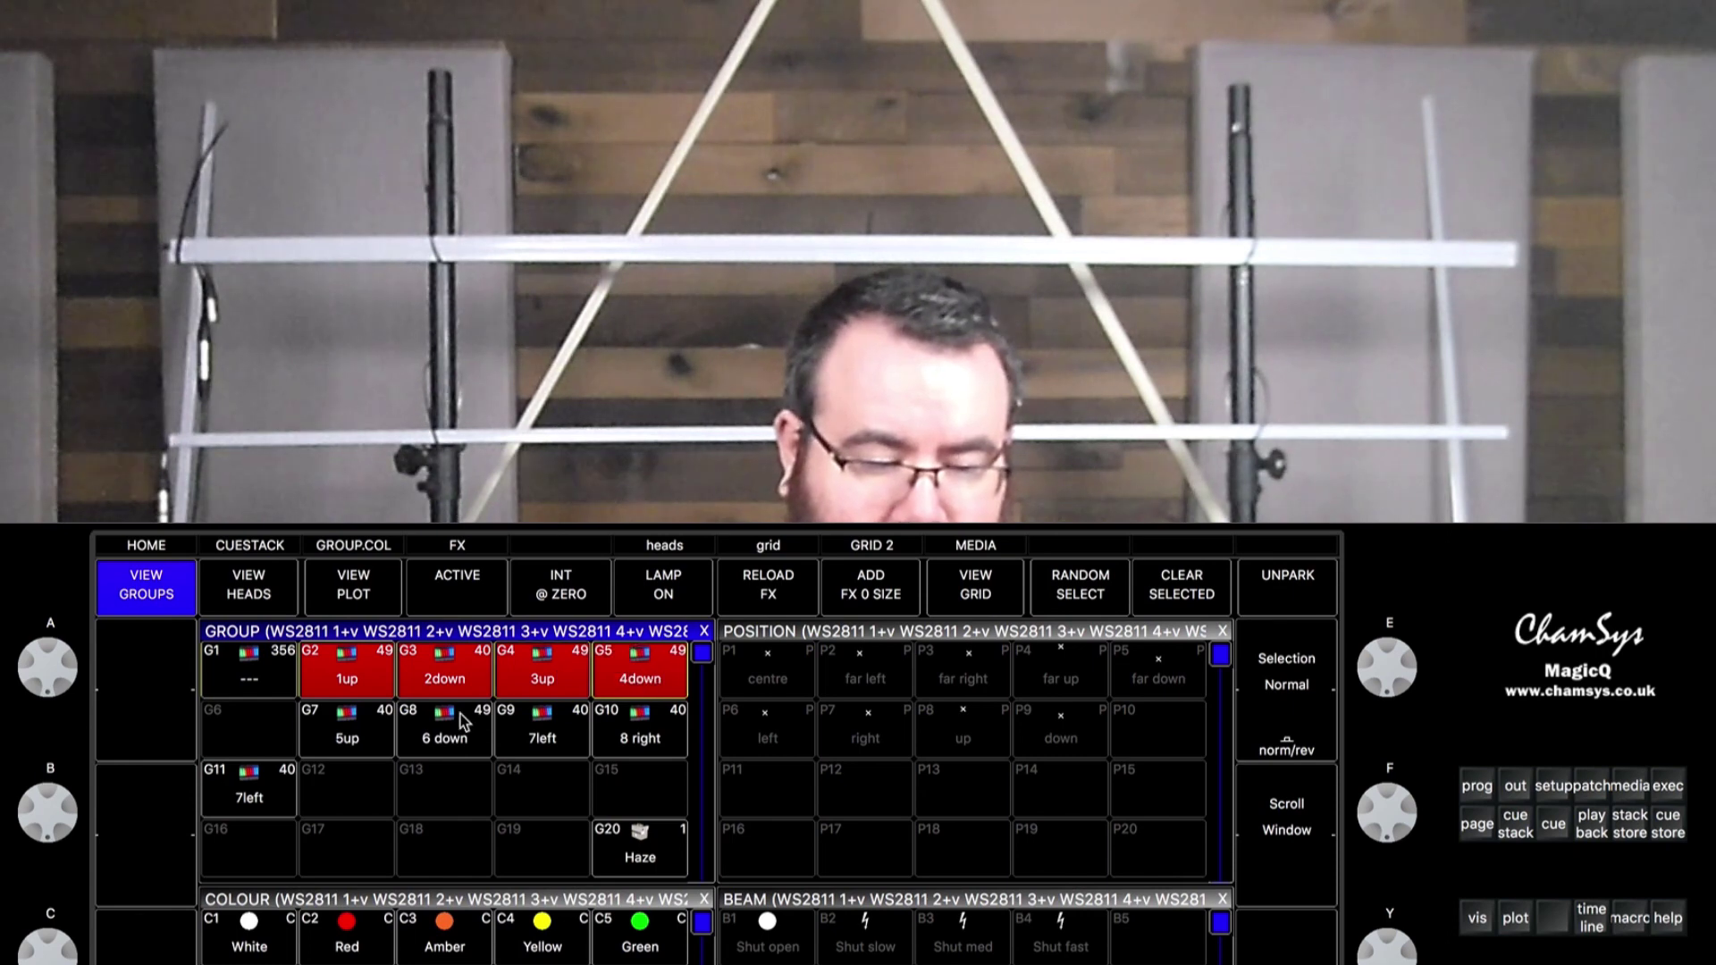
pyautogui.click(348, 734)
pyautogui.click(444, 735)
pyautogui.click(554, 731)
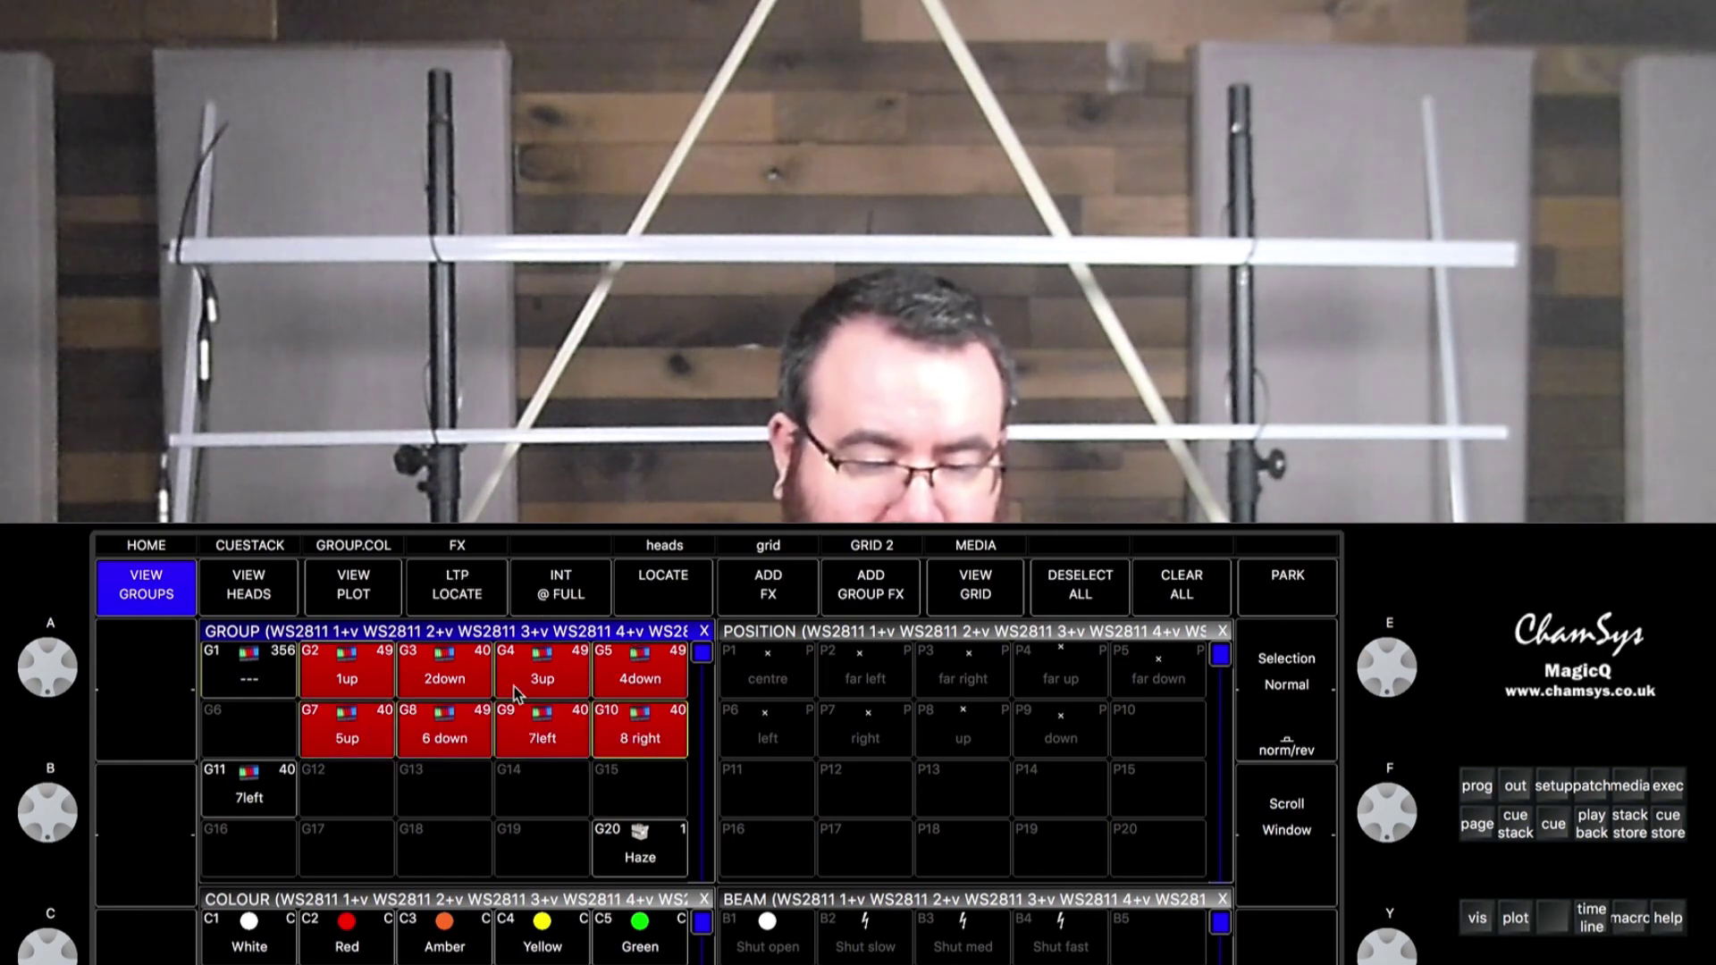
pyautogui.click(566, 597)
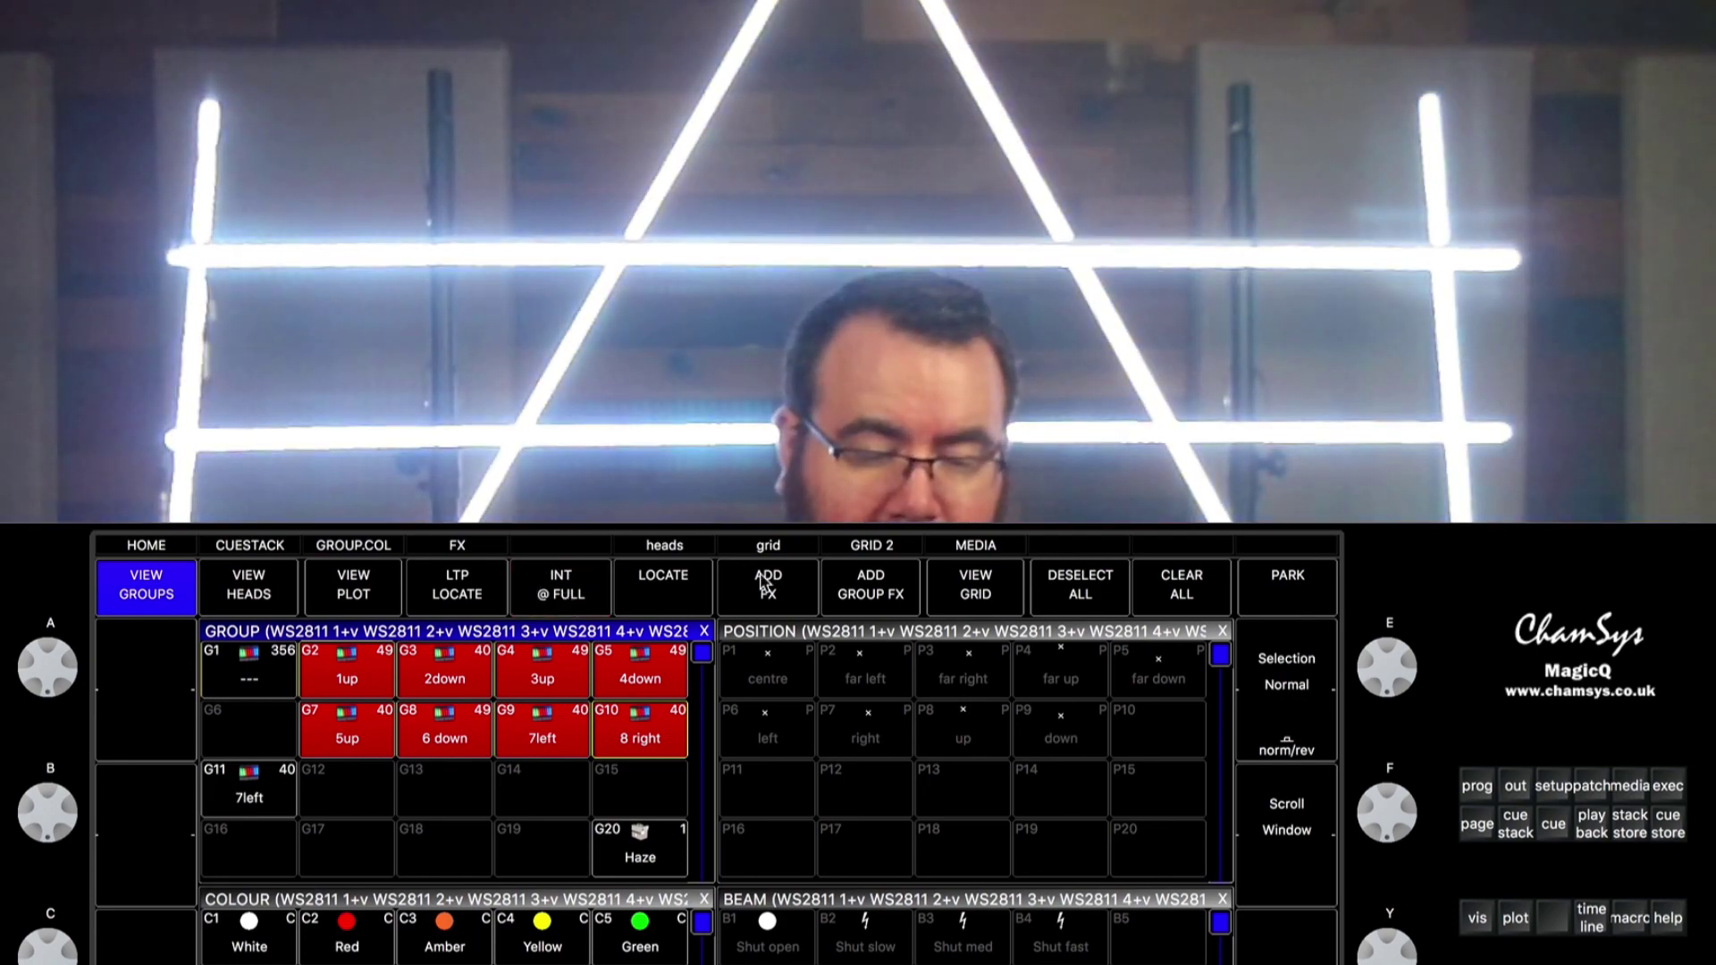
# - Add the 2col colour FX with palettes C2 Red and C4 Yellow to the selected heads, applied on groups
pyautogui.click(764, 582)
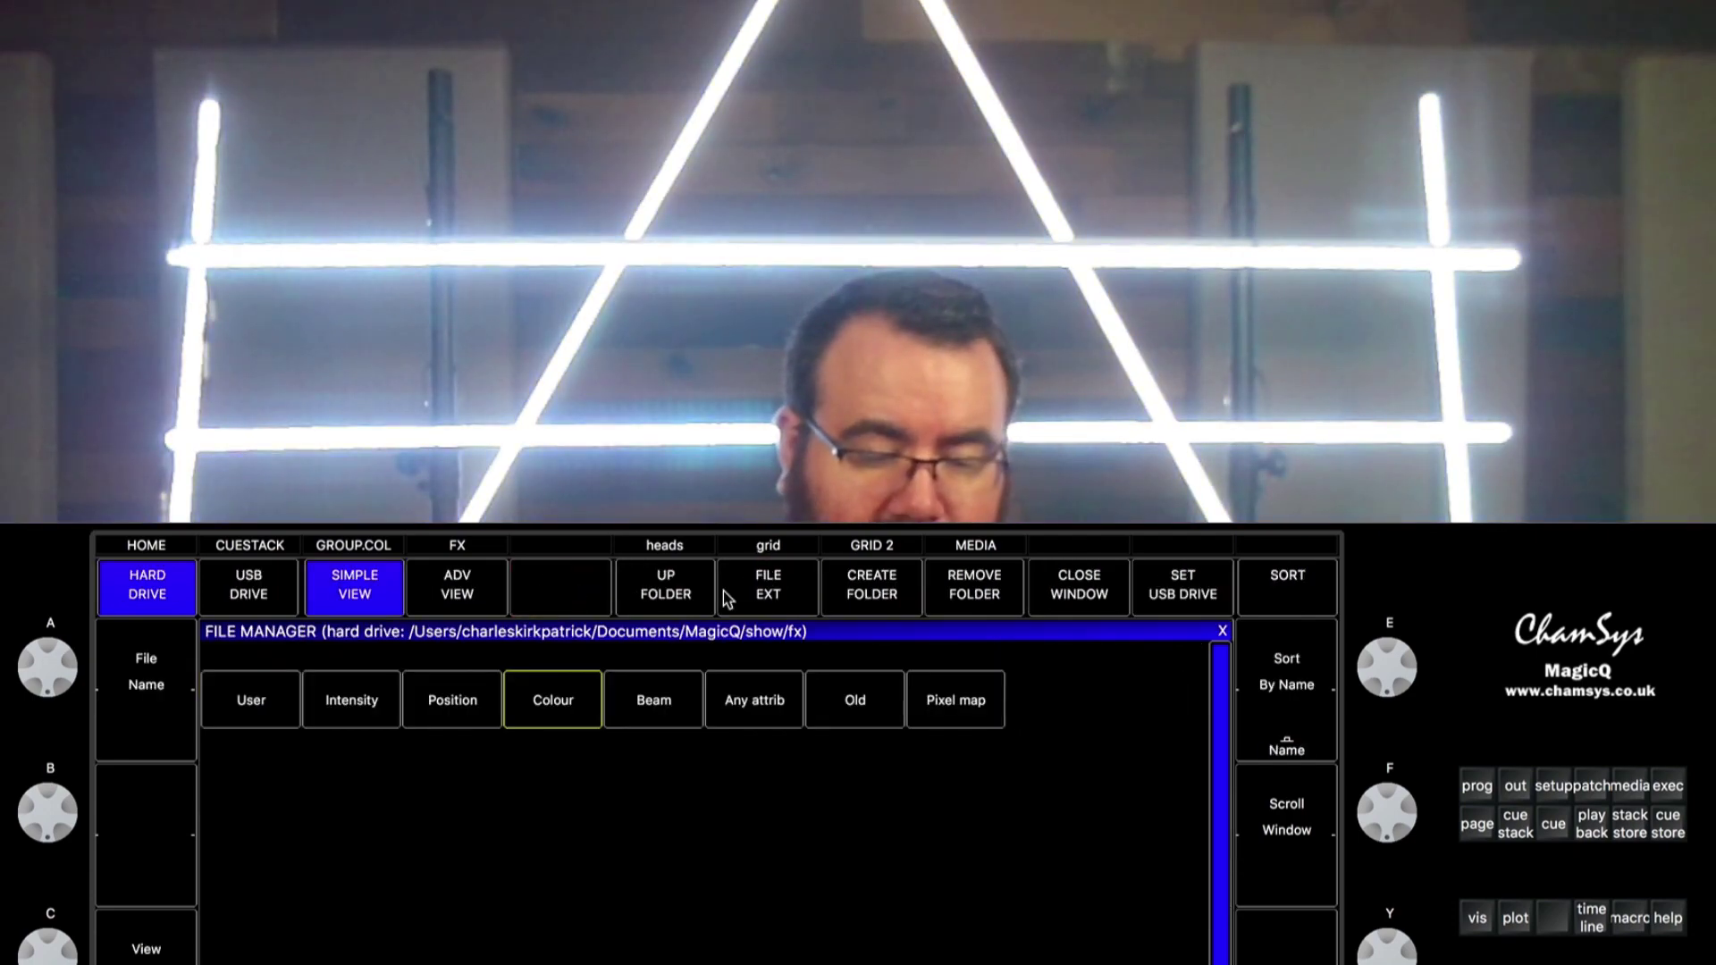
pyautogui.click(551, 721)
pyautogui.click(366, 713)
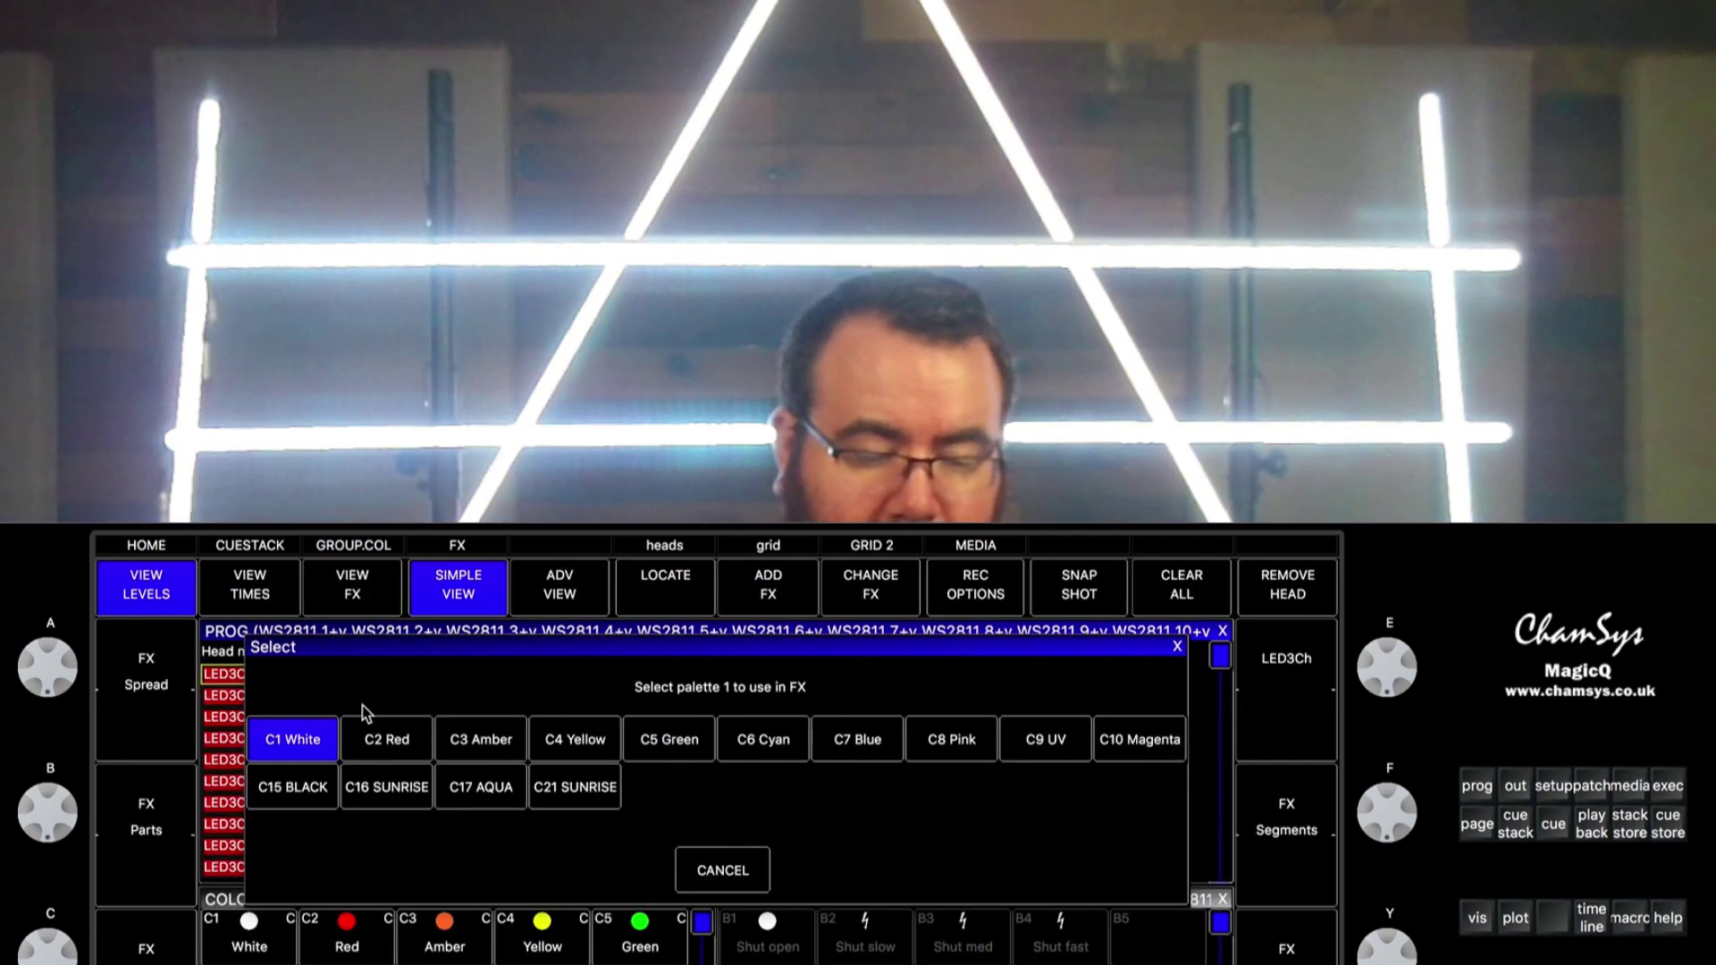
pyautogui.click(396, 744)
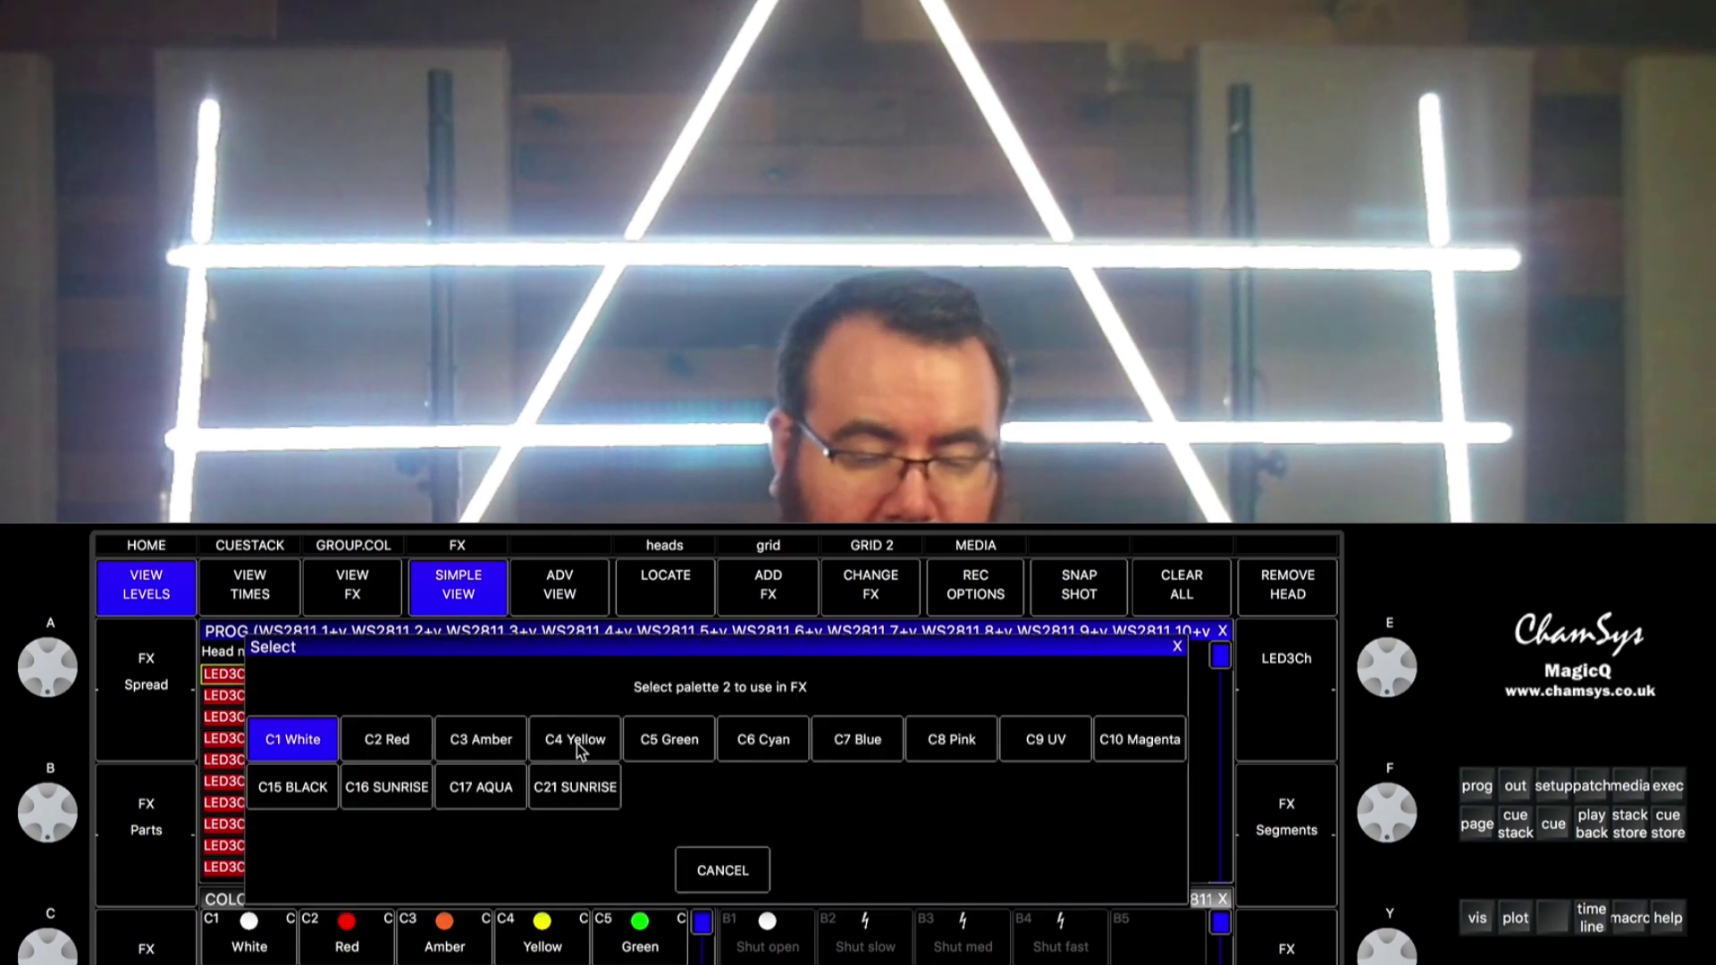
pyautogui.click(590, 741)
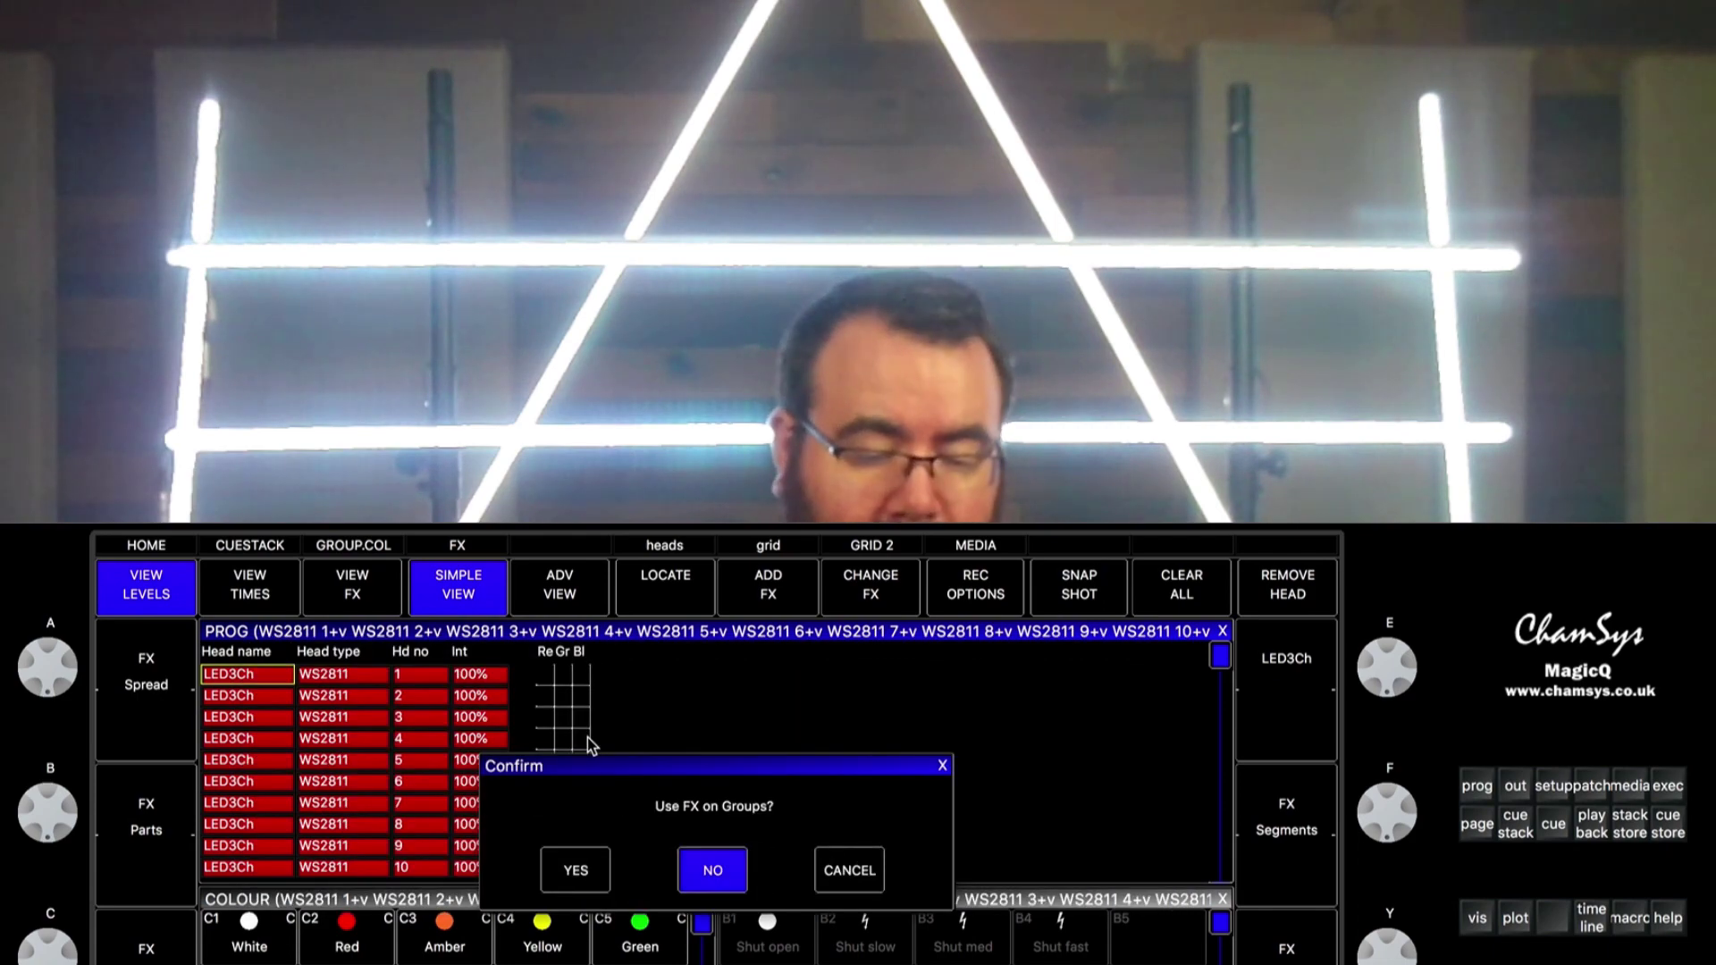
pyautogui.click(574, 872)
# - Set the FX group spread to Within group and the speed type to Stop for all FX
pyautogui.click(1123, 674)
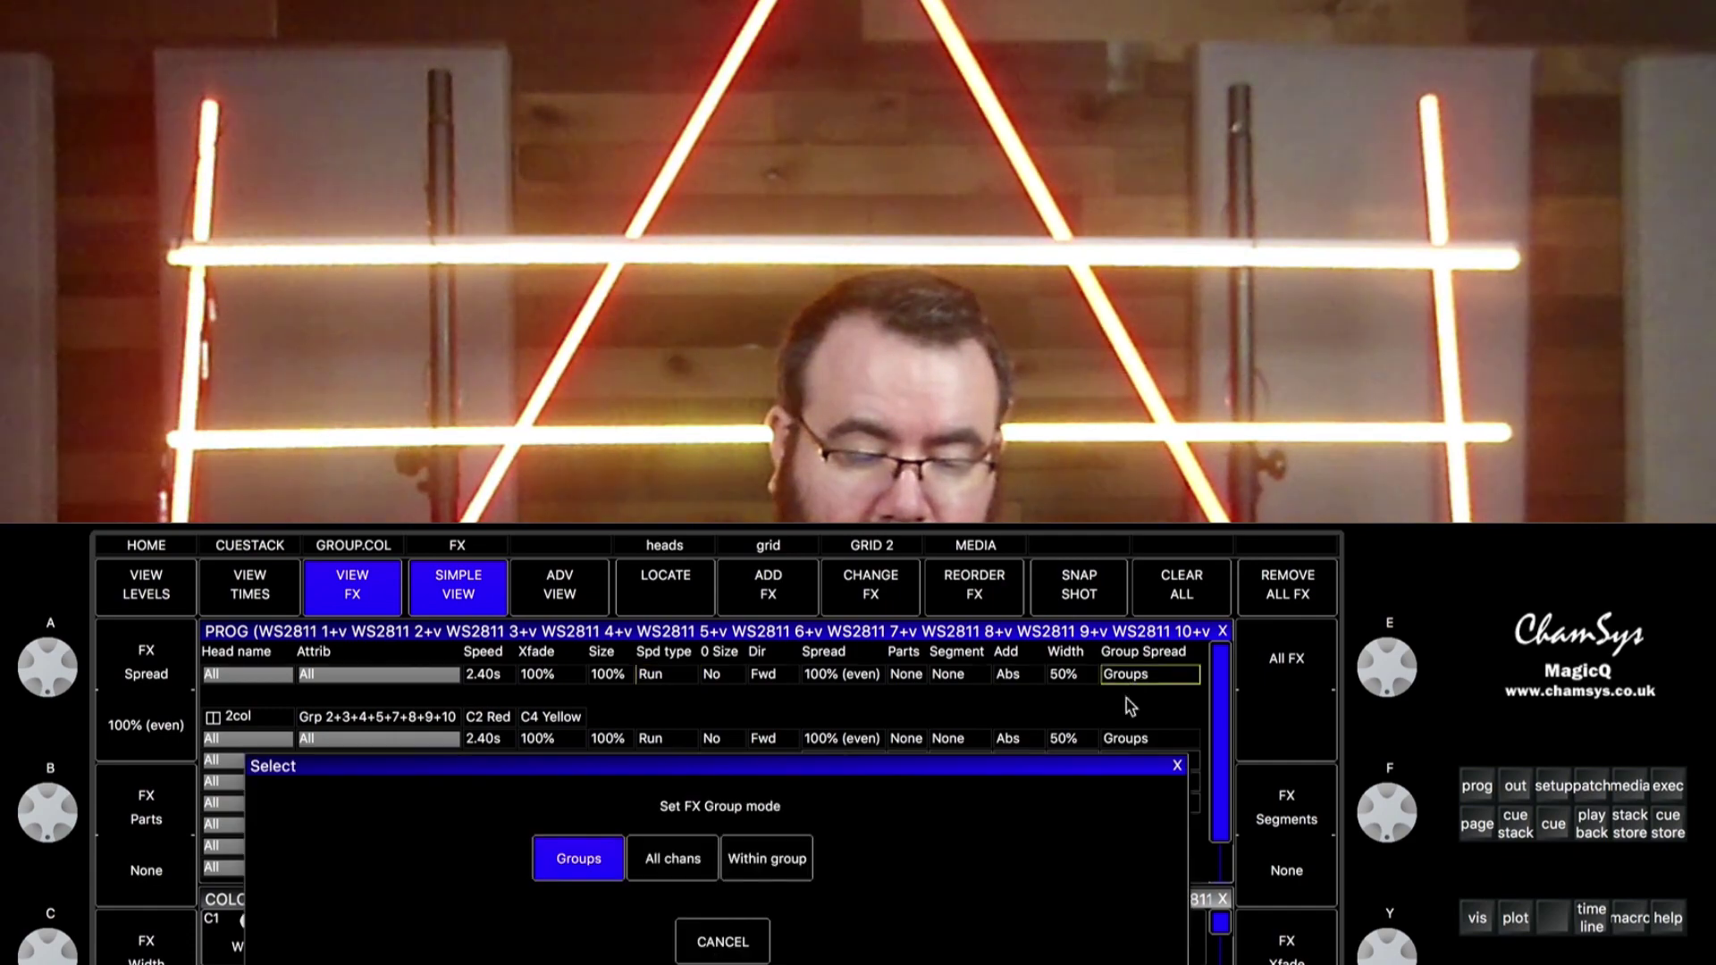
pyautogui.click(766, 858)
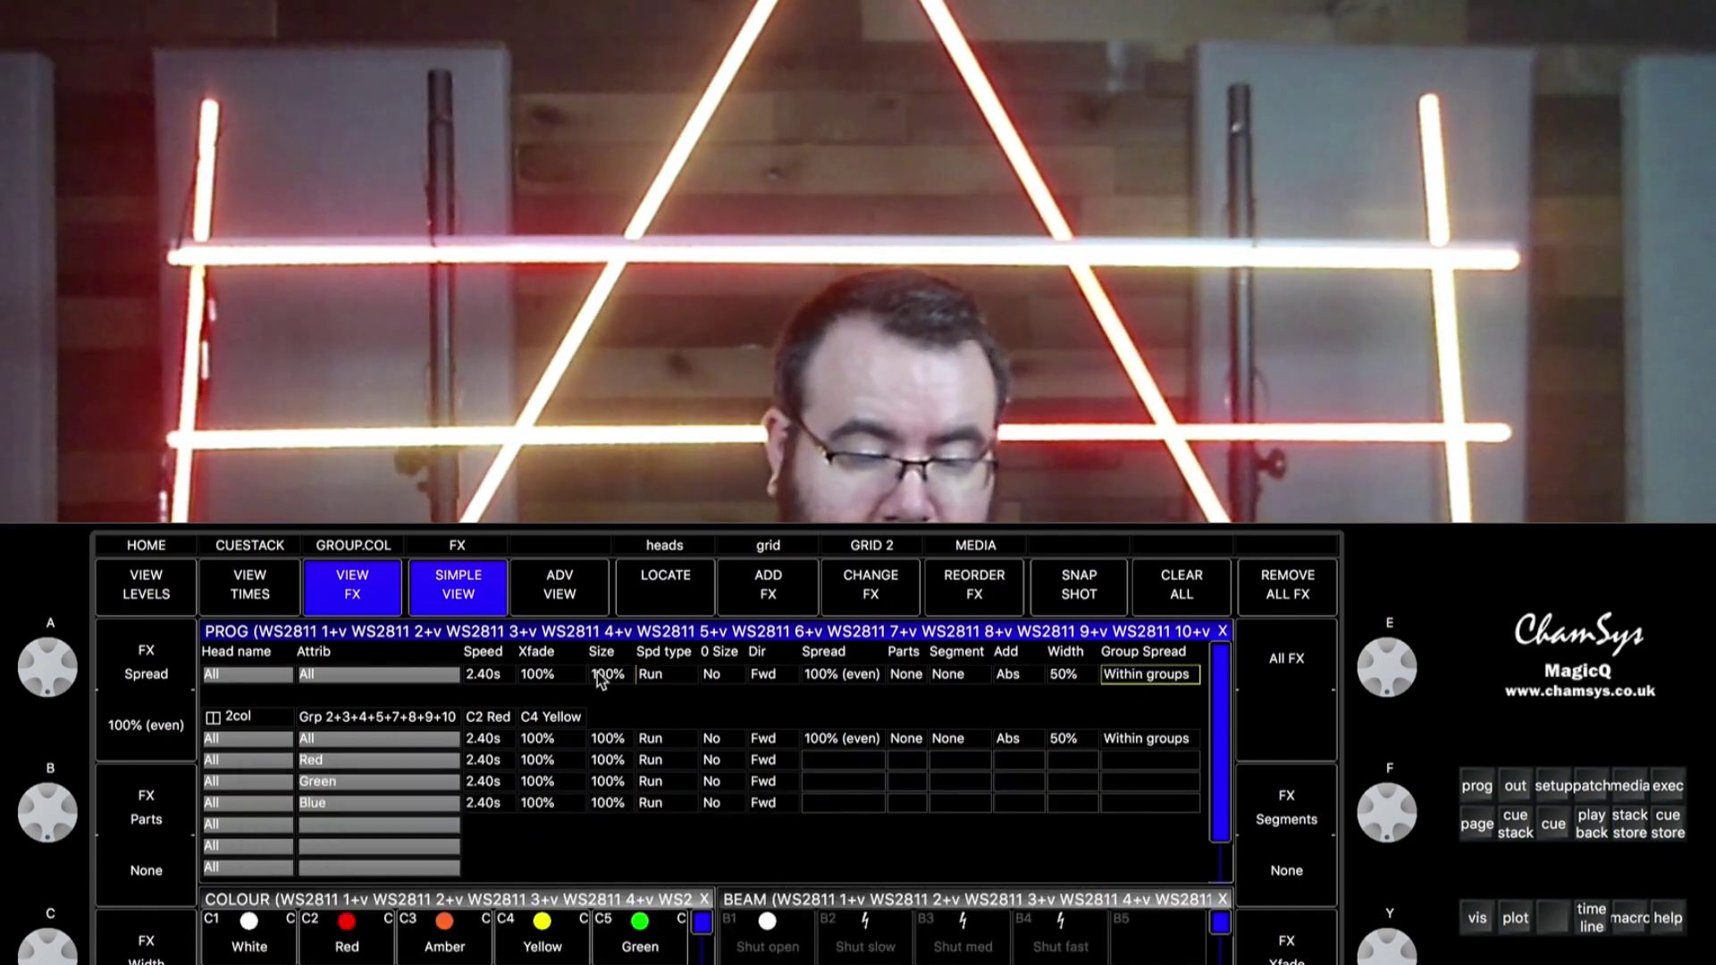
pyautogui.click(652, 676)
pyautogui.click(685, 861)
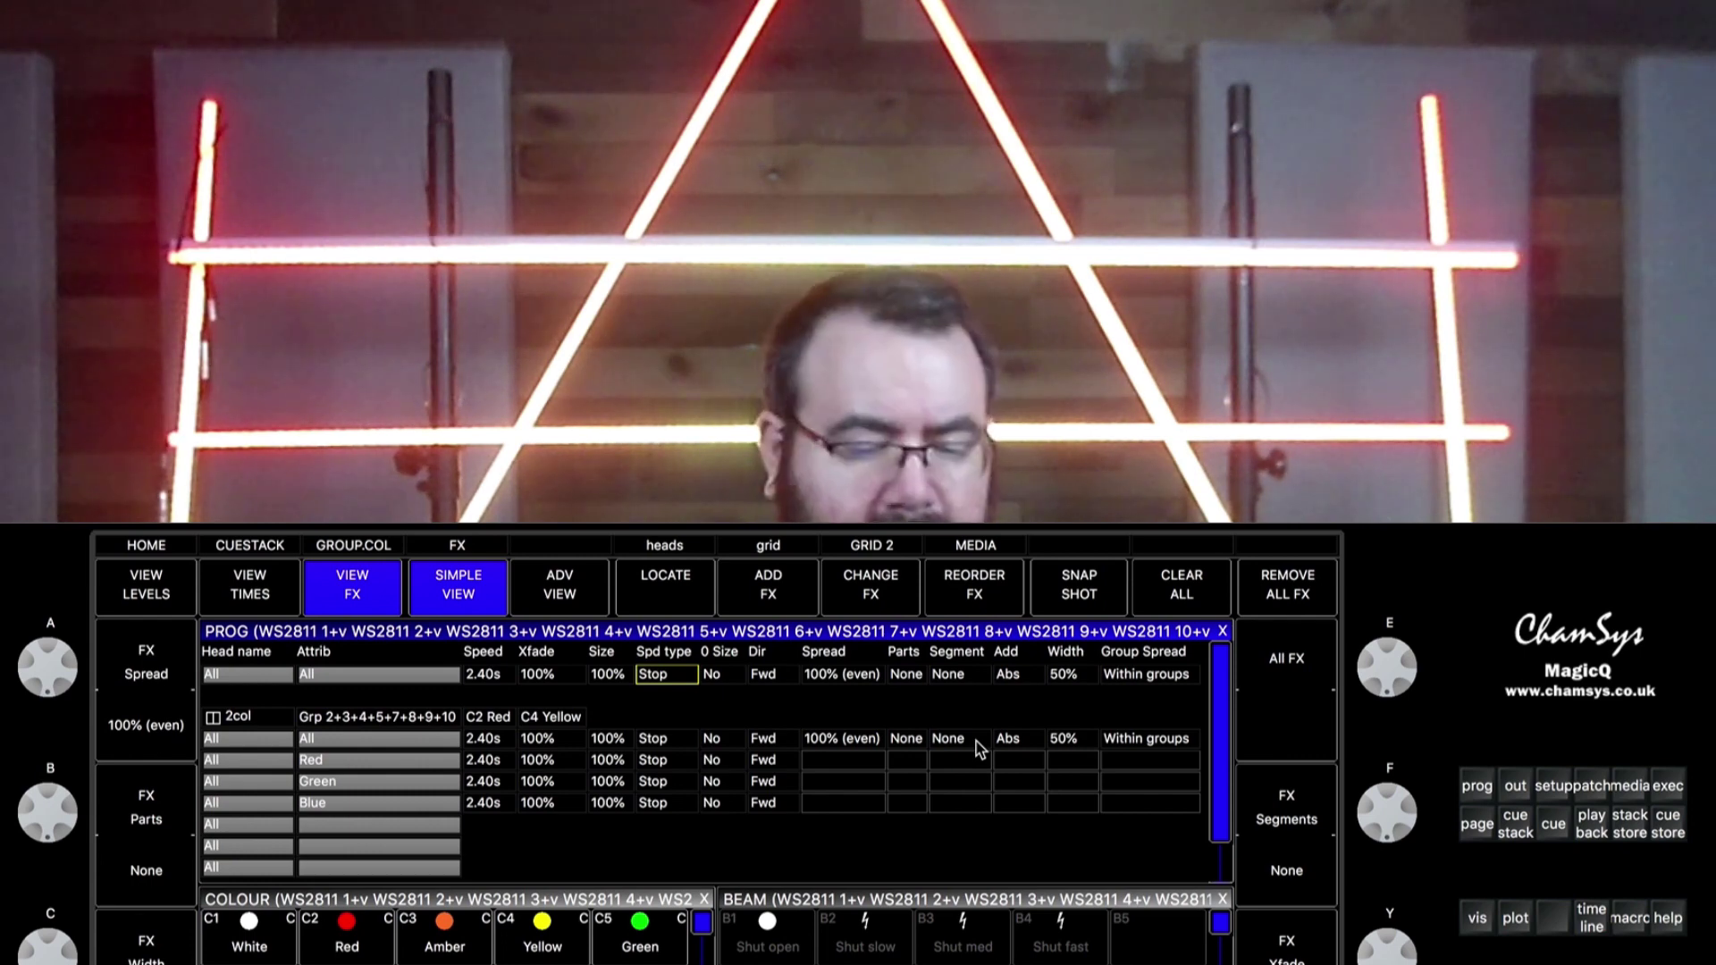
# - Make the stopped red-yellow look active as fixed RGB levels and update the C16 SUNRISE colour palette with them
pyautogui.click(139, 593)
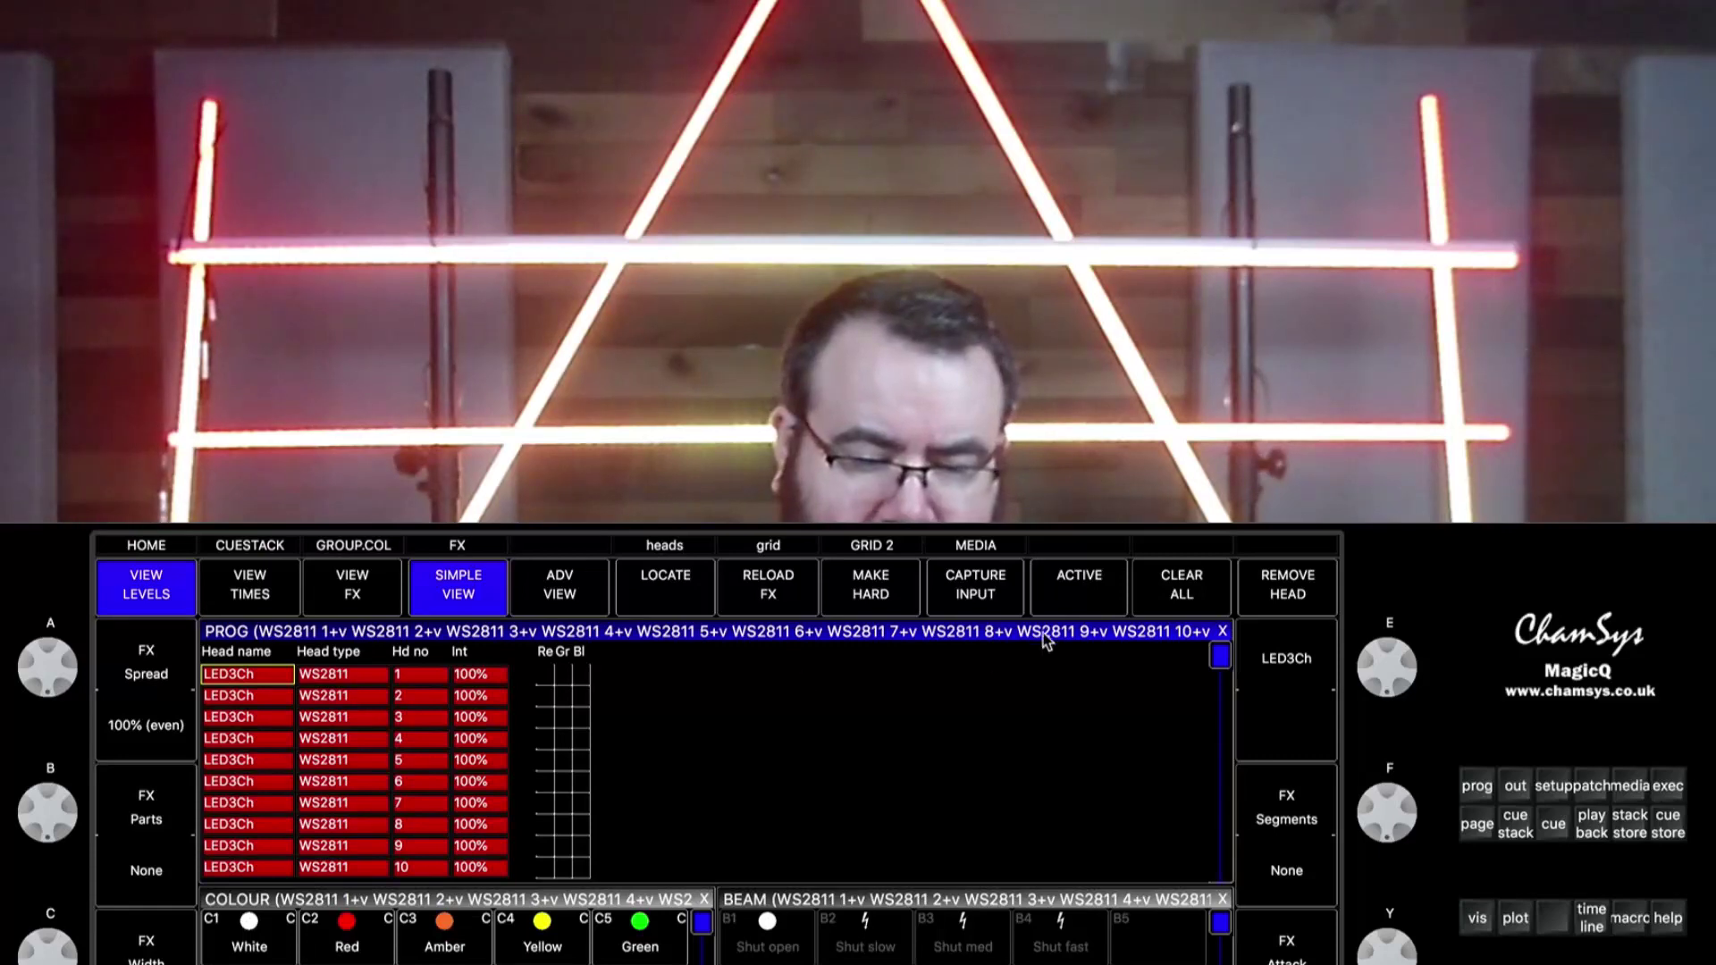
pyautogui.click(1080, 576)
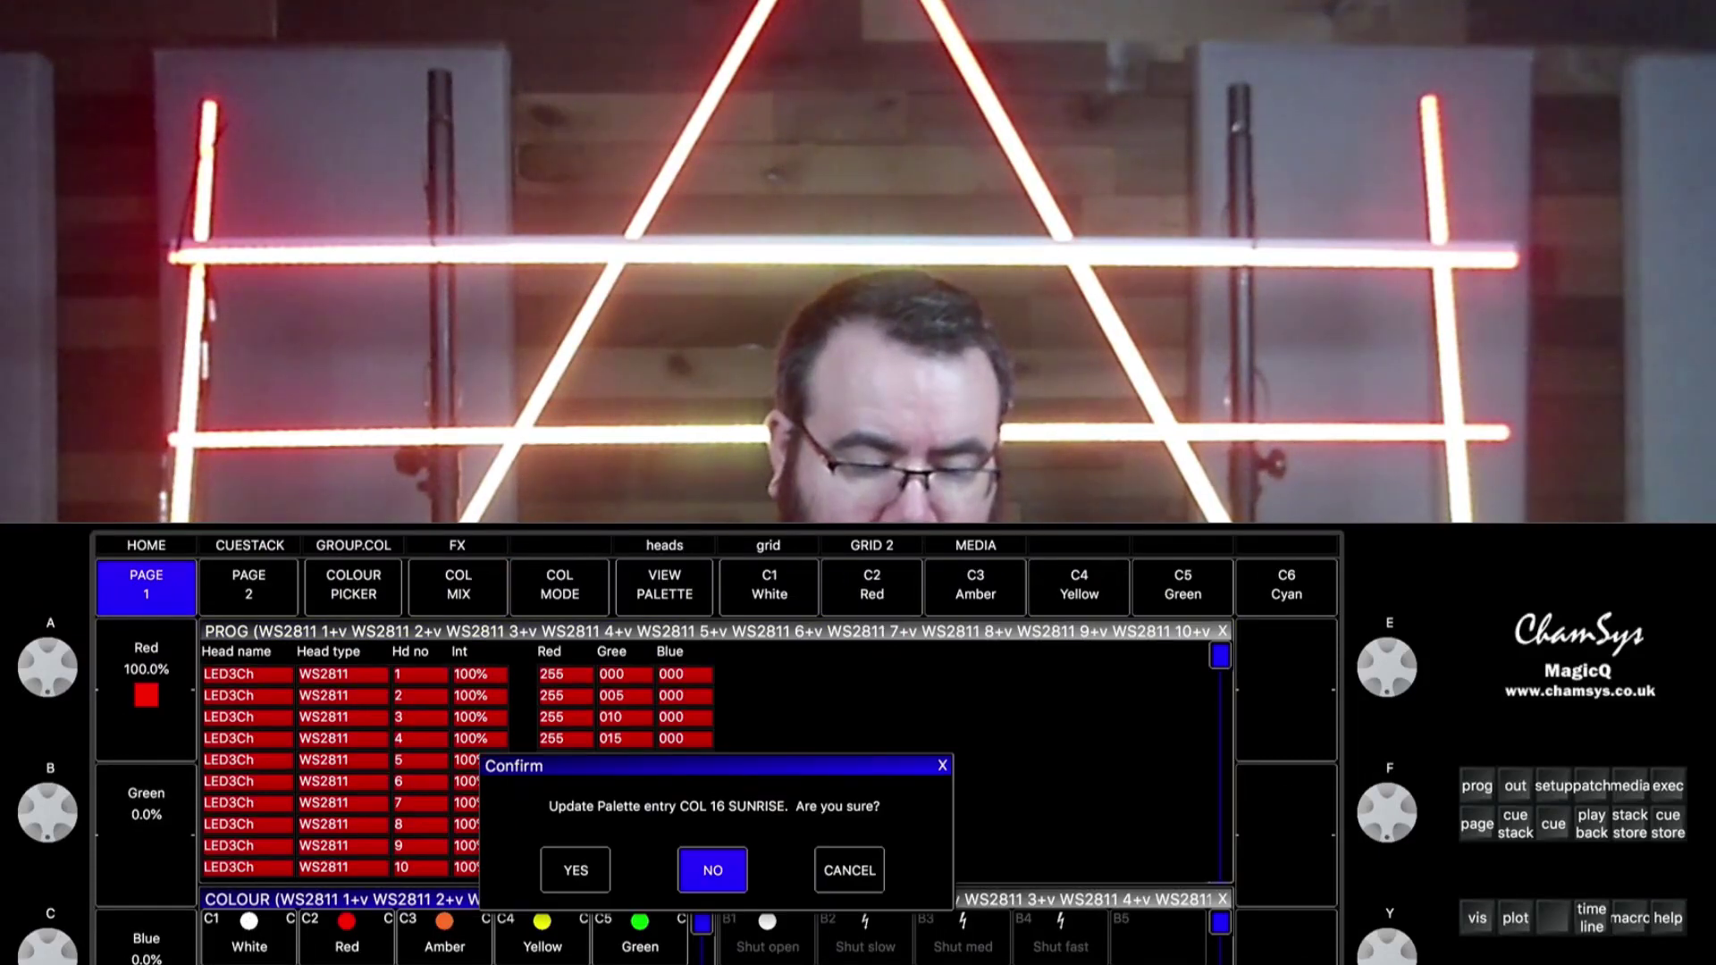
pyautogui.click(575, 872)
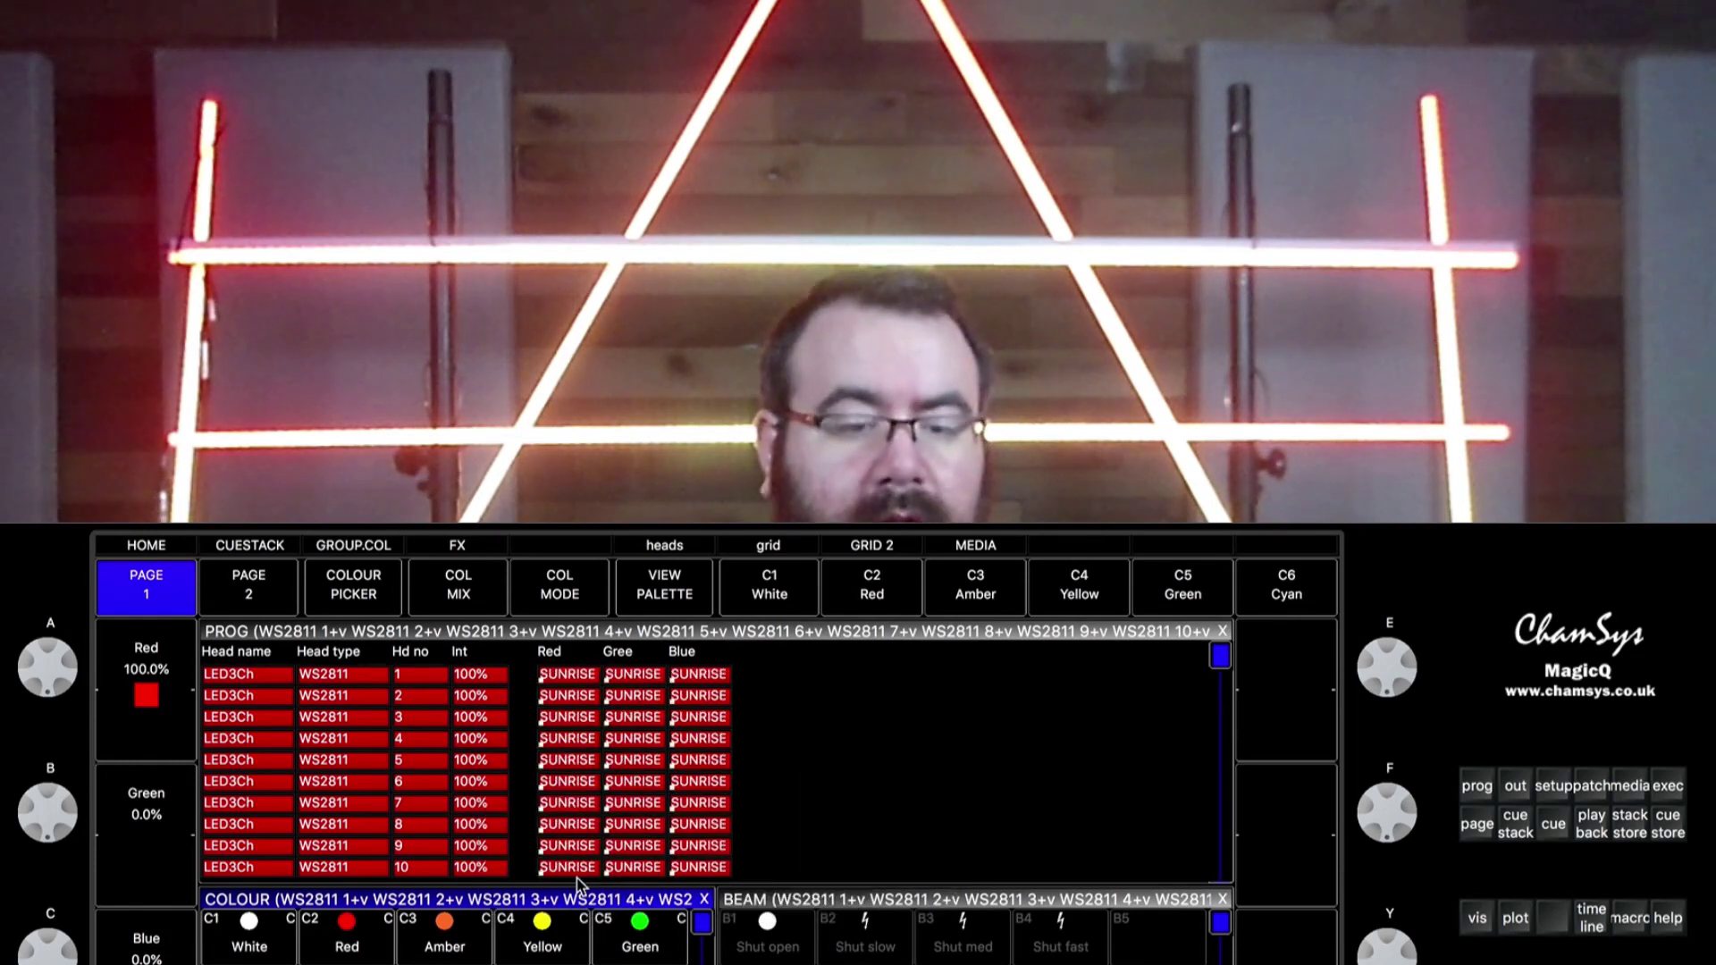
# - Remove the SUNRISE red, green and blue attributes from the programmer, keeping the intensity and the FX
pyautogui.click(561, 653)
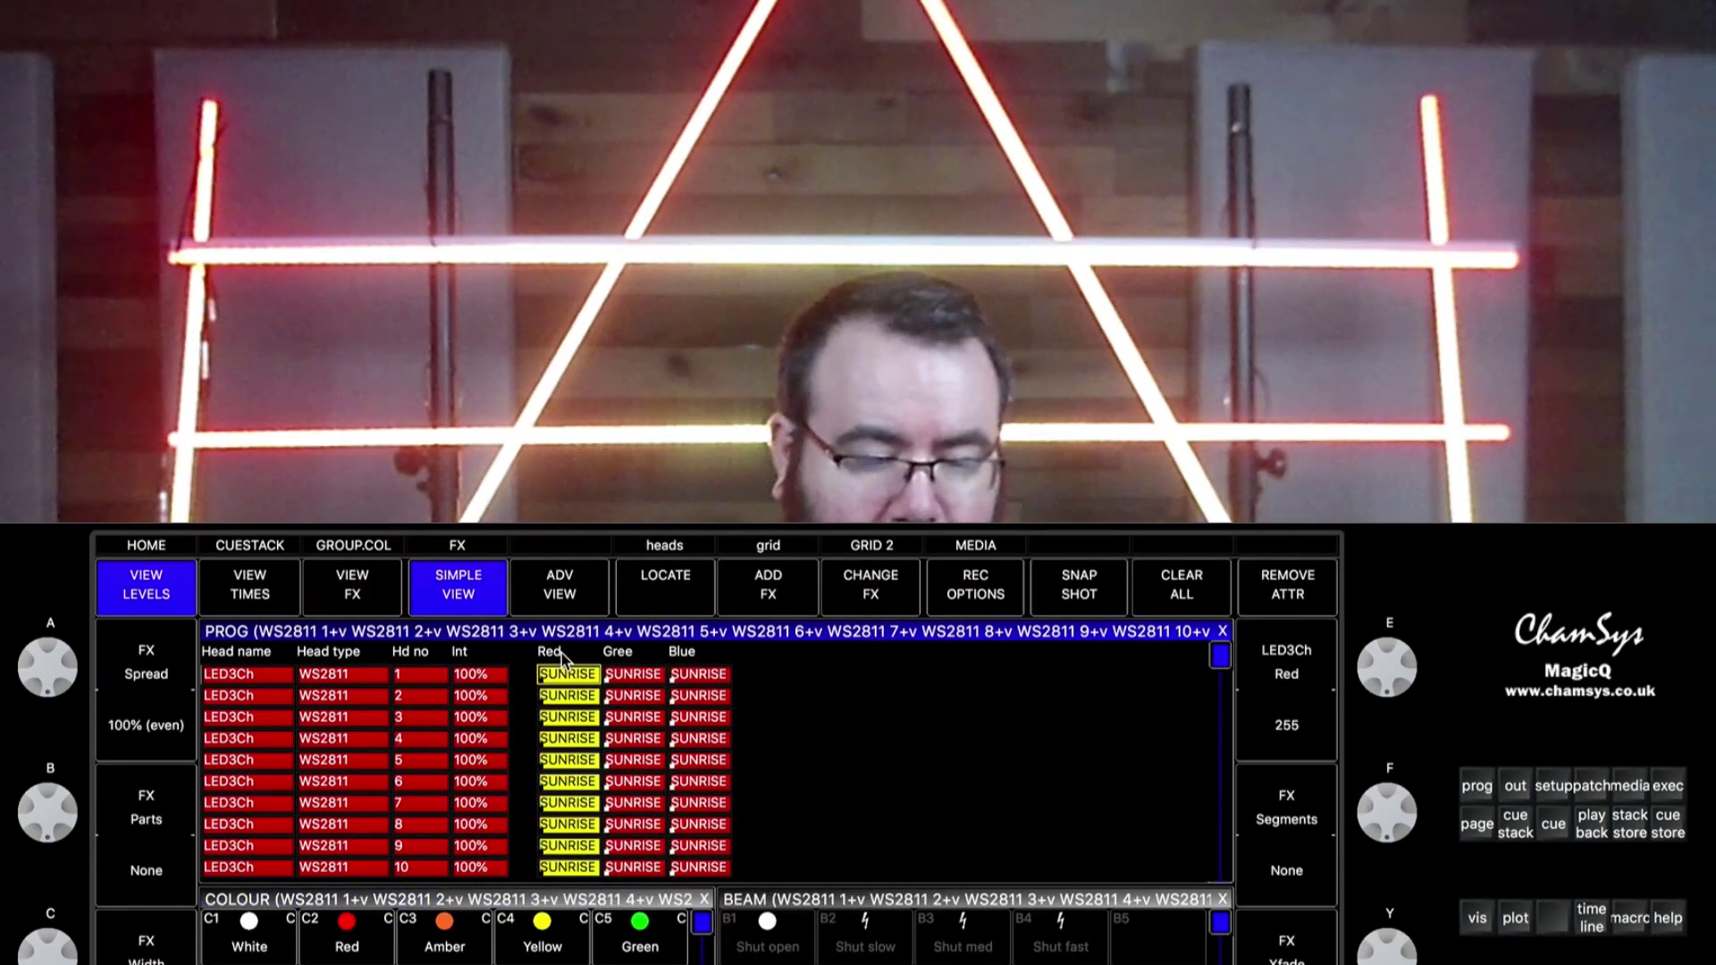
pyautogui.press('shift')
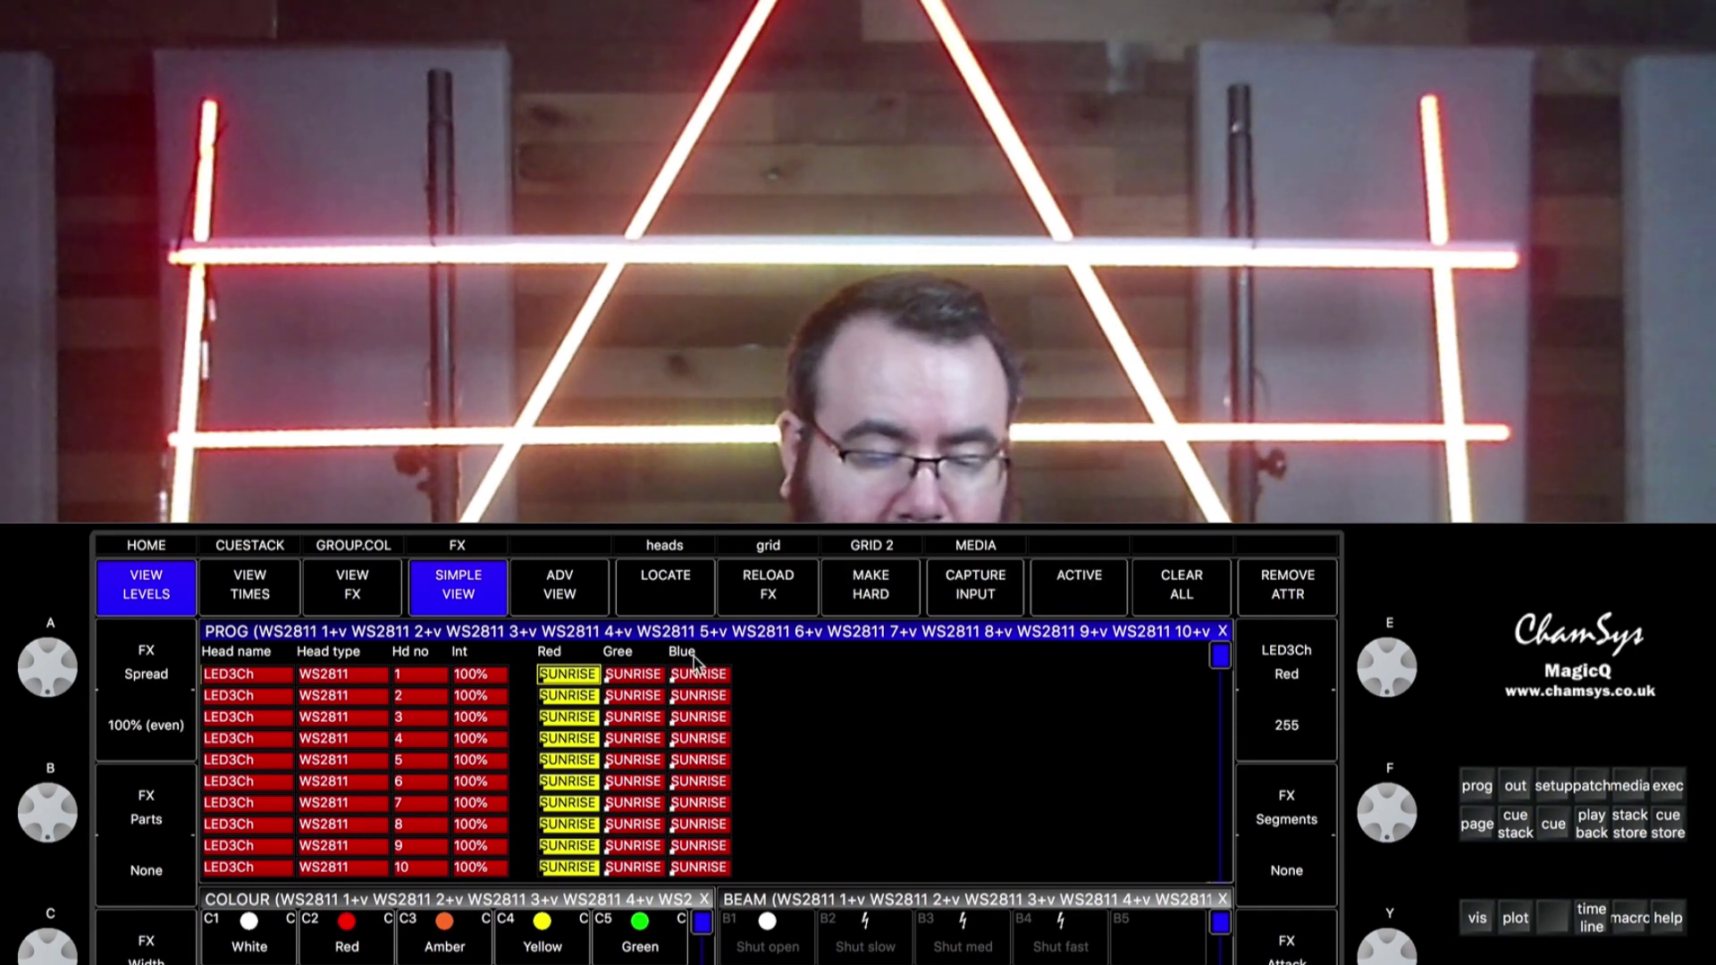
pyautogui.keyDown('shift'); pyautogui.click(693, 659); pyautogui.keyUp('shift')
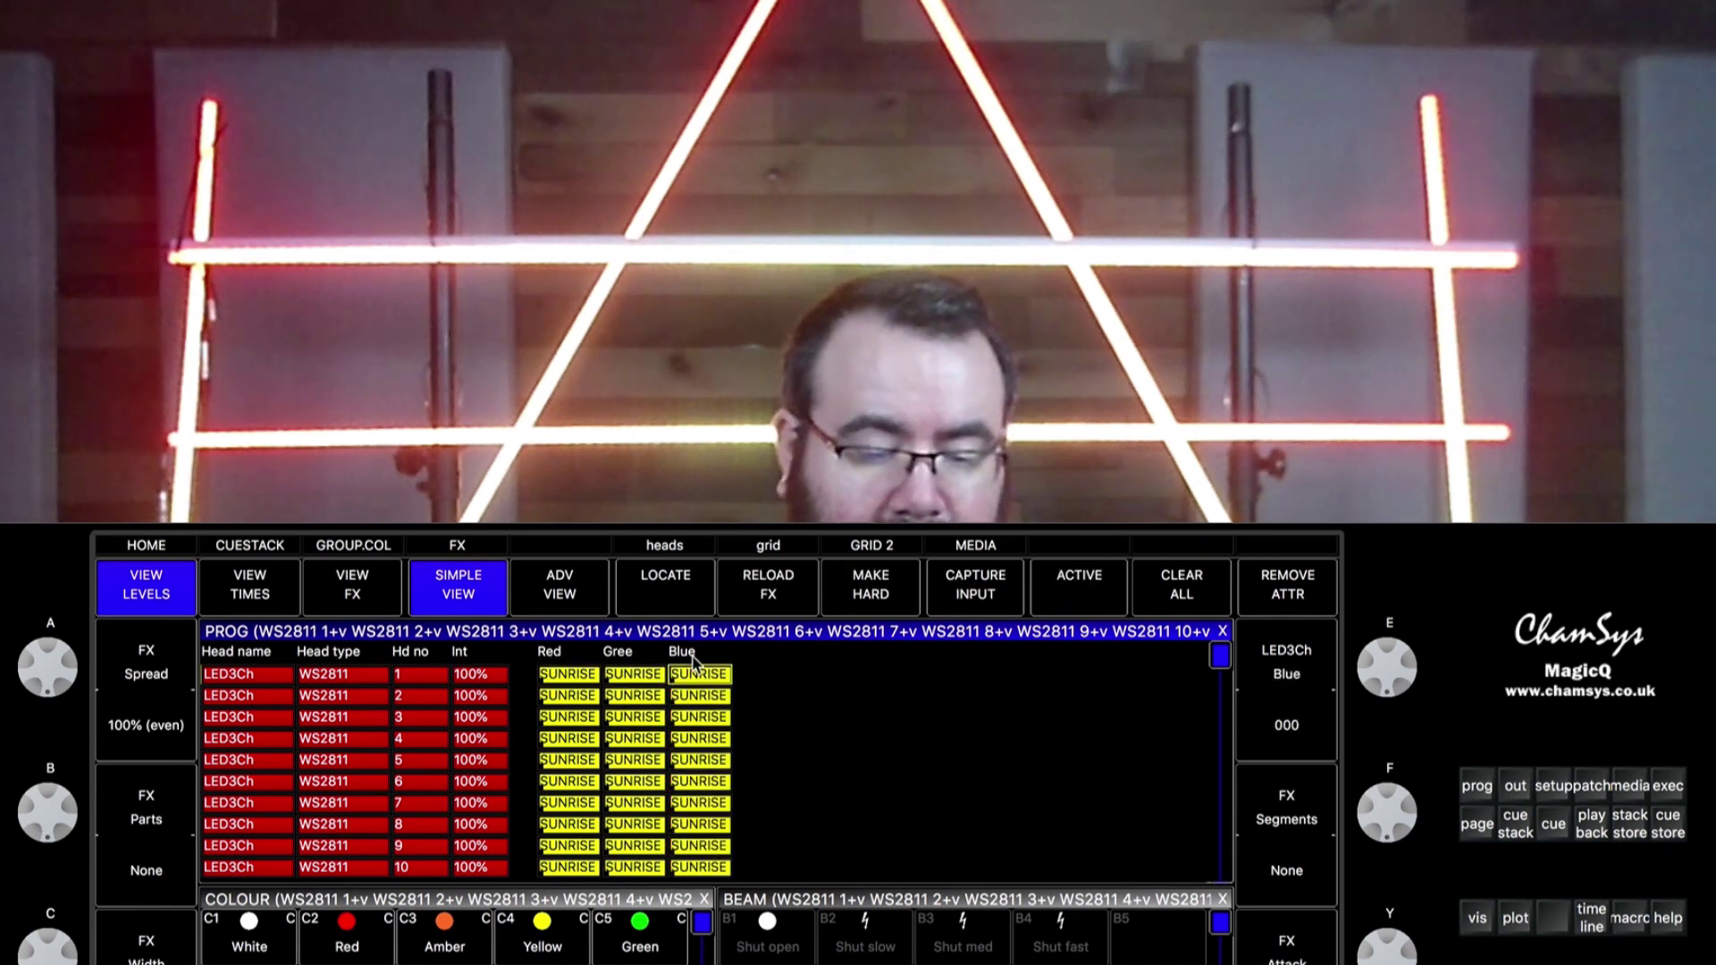
pyautogui.click(1278, 592)
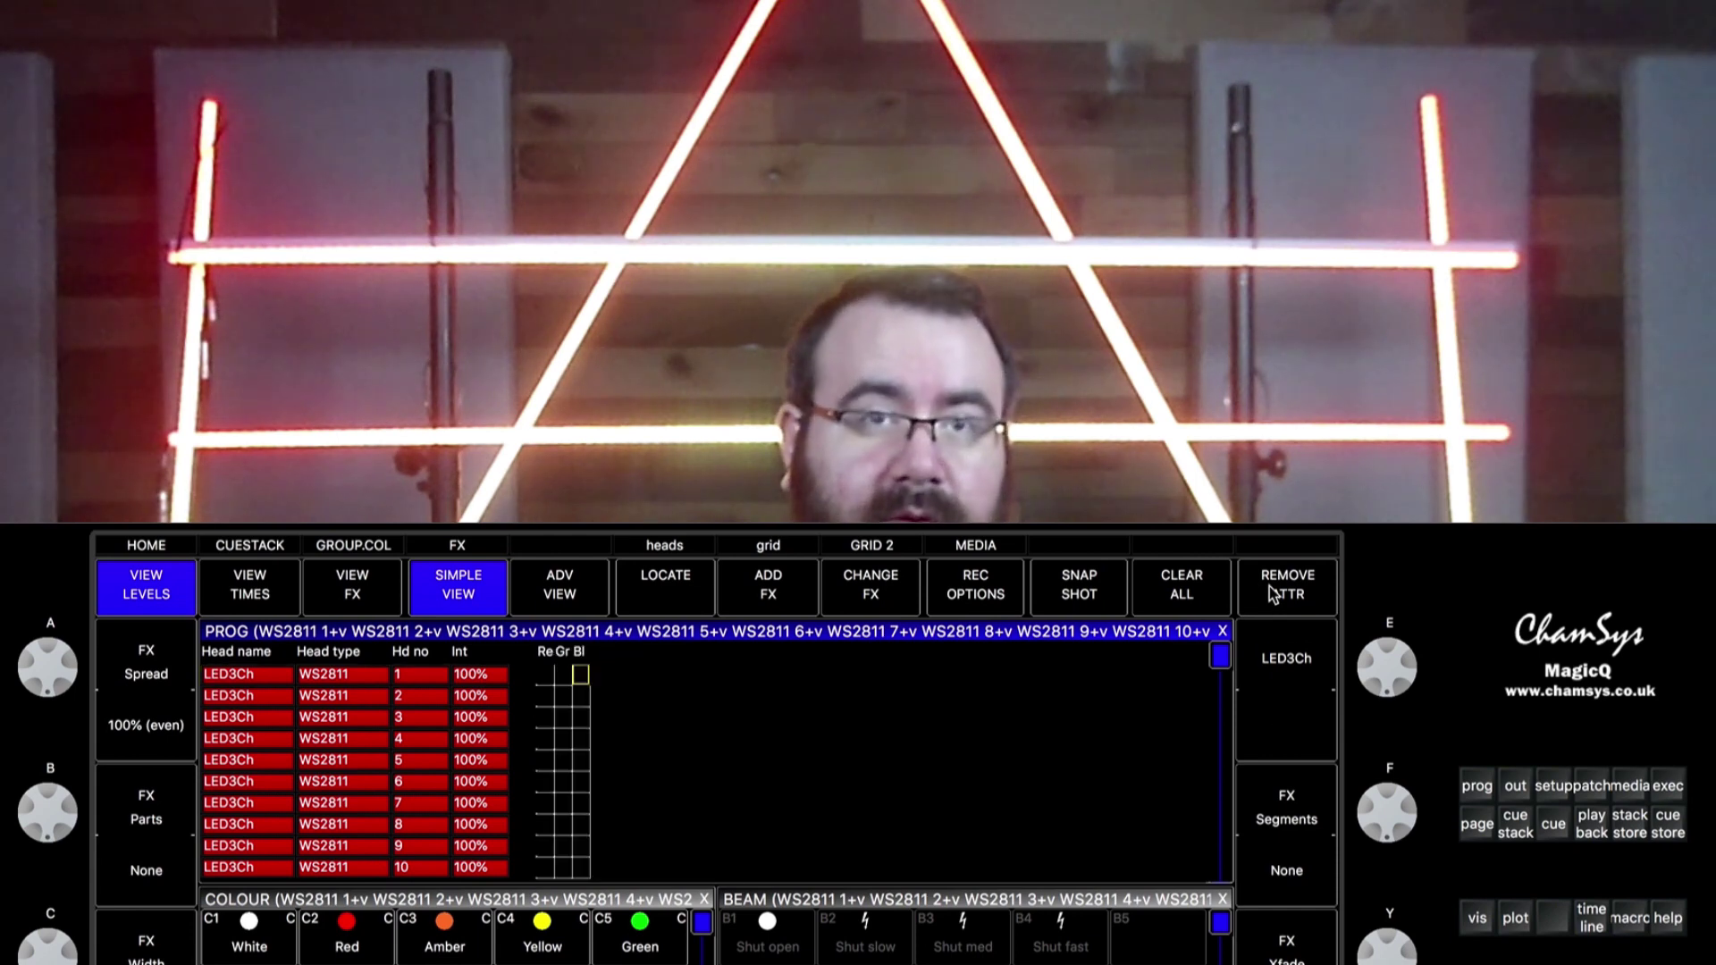
# - Change the second colour of the 2col FX to C1 White and set the width of all FX to 25%
pyautogui.click(352, 588)
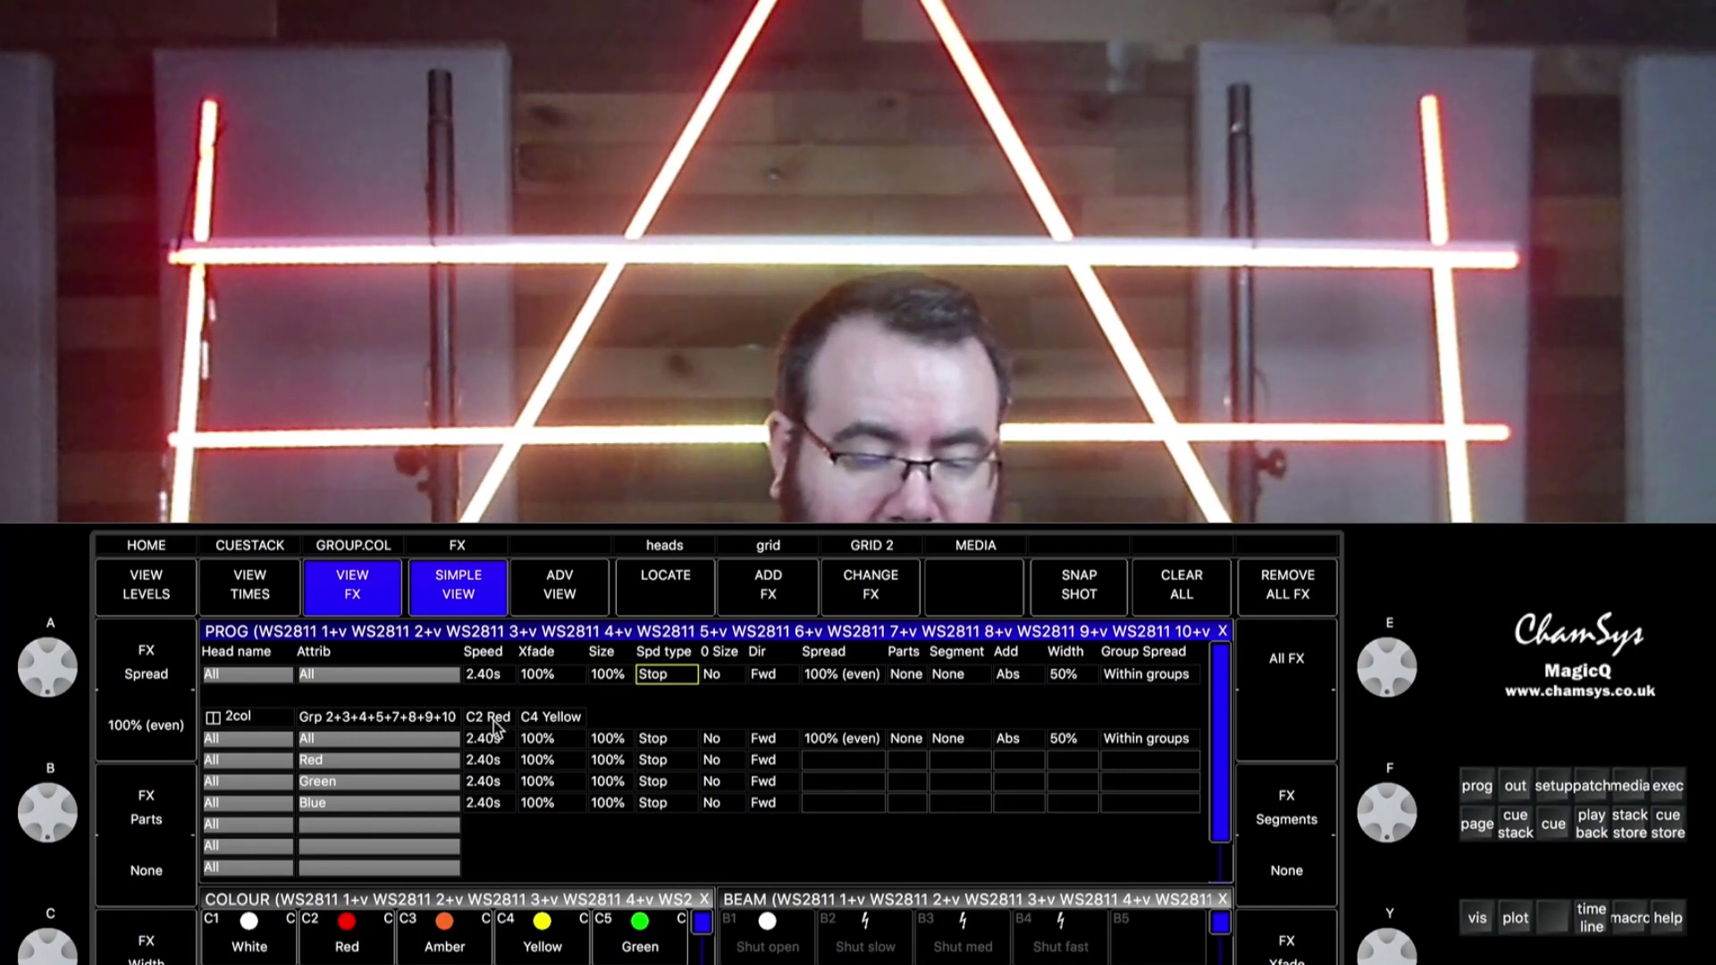
pyautogui.click(549, 717)
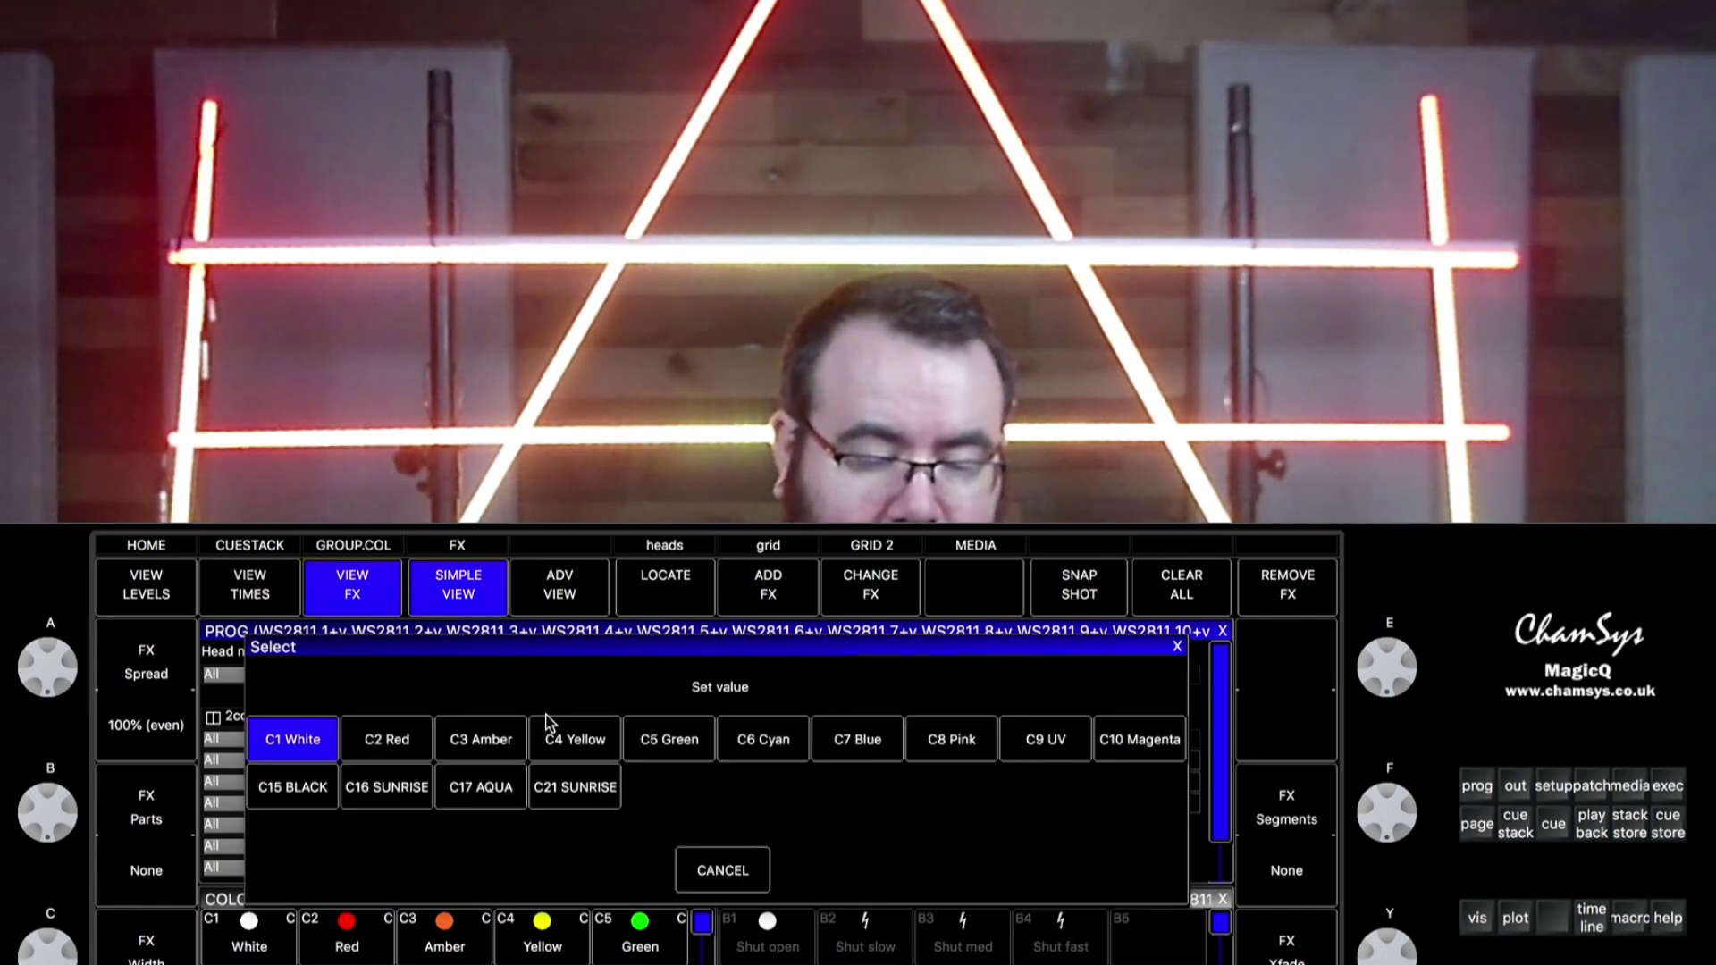
pyautogui.click(288, 749)
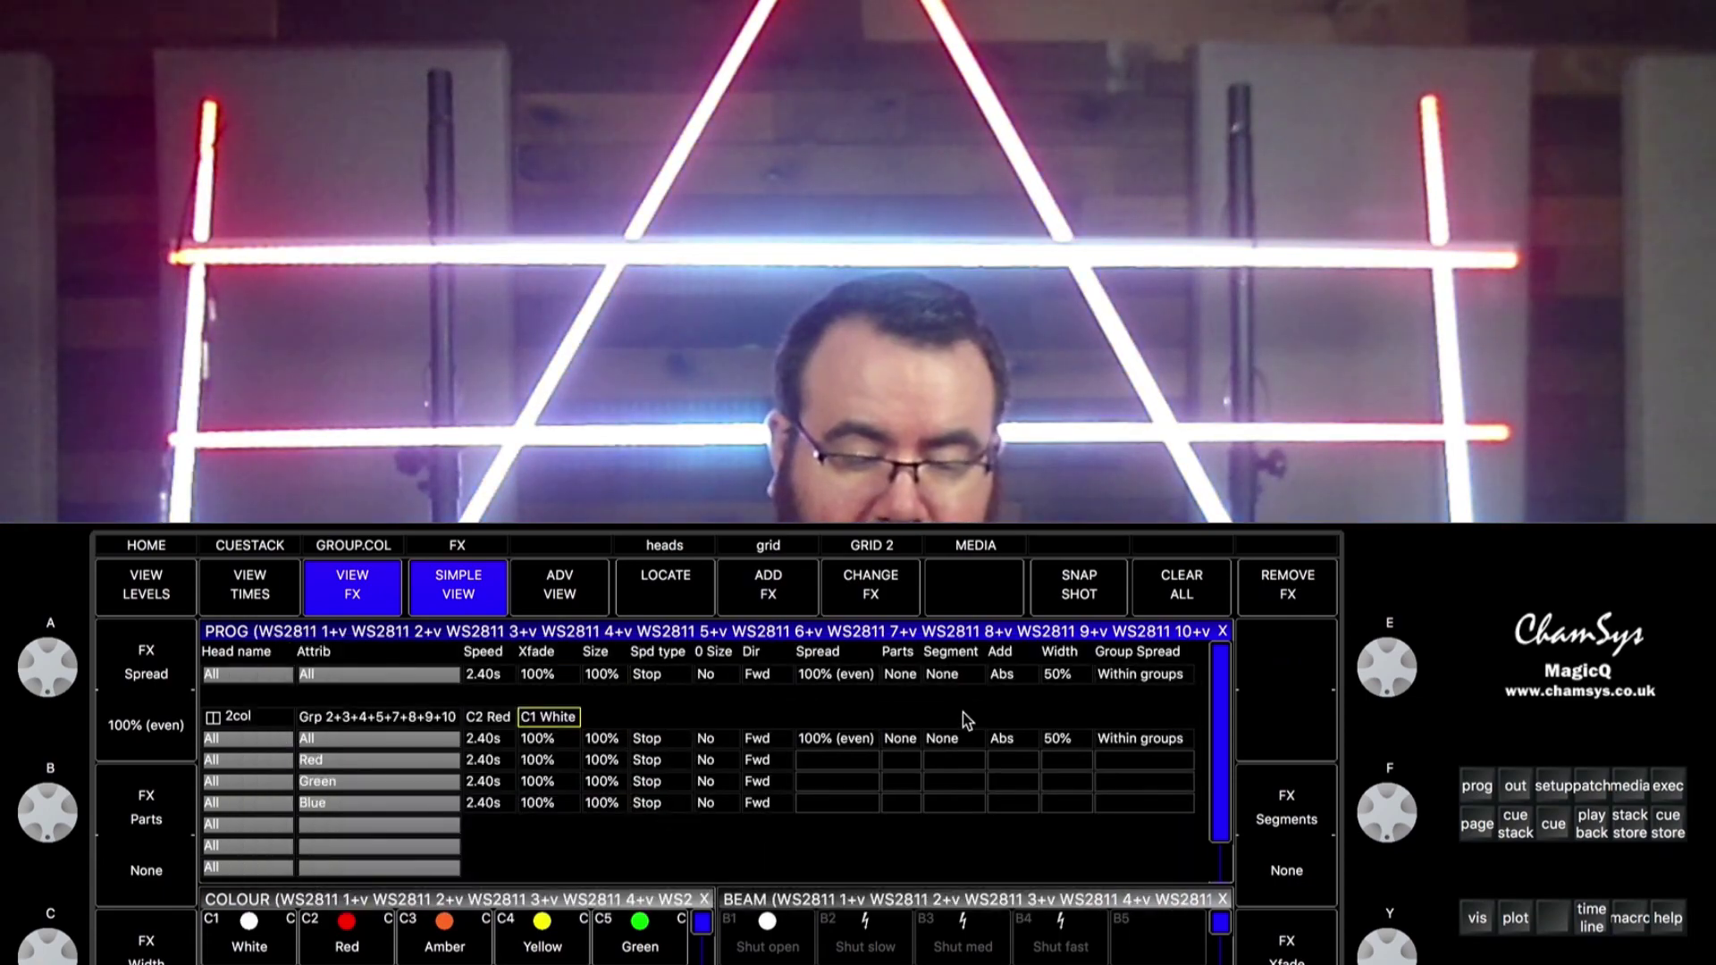
pyautogui.click(1055, 678)
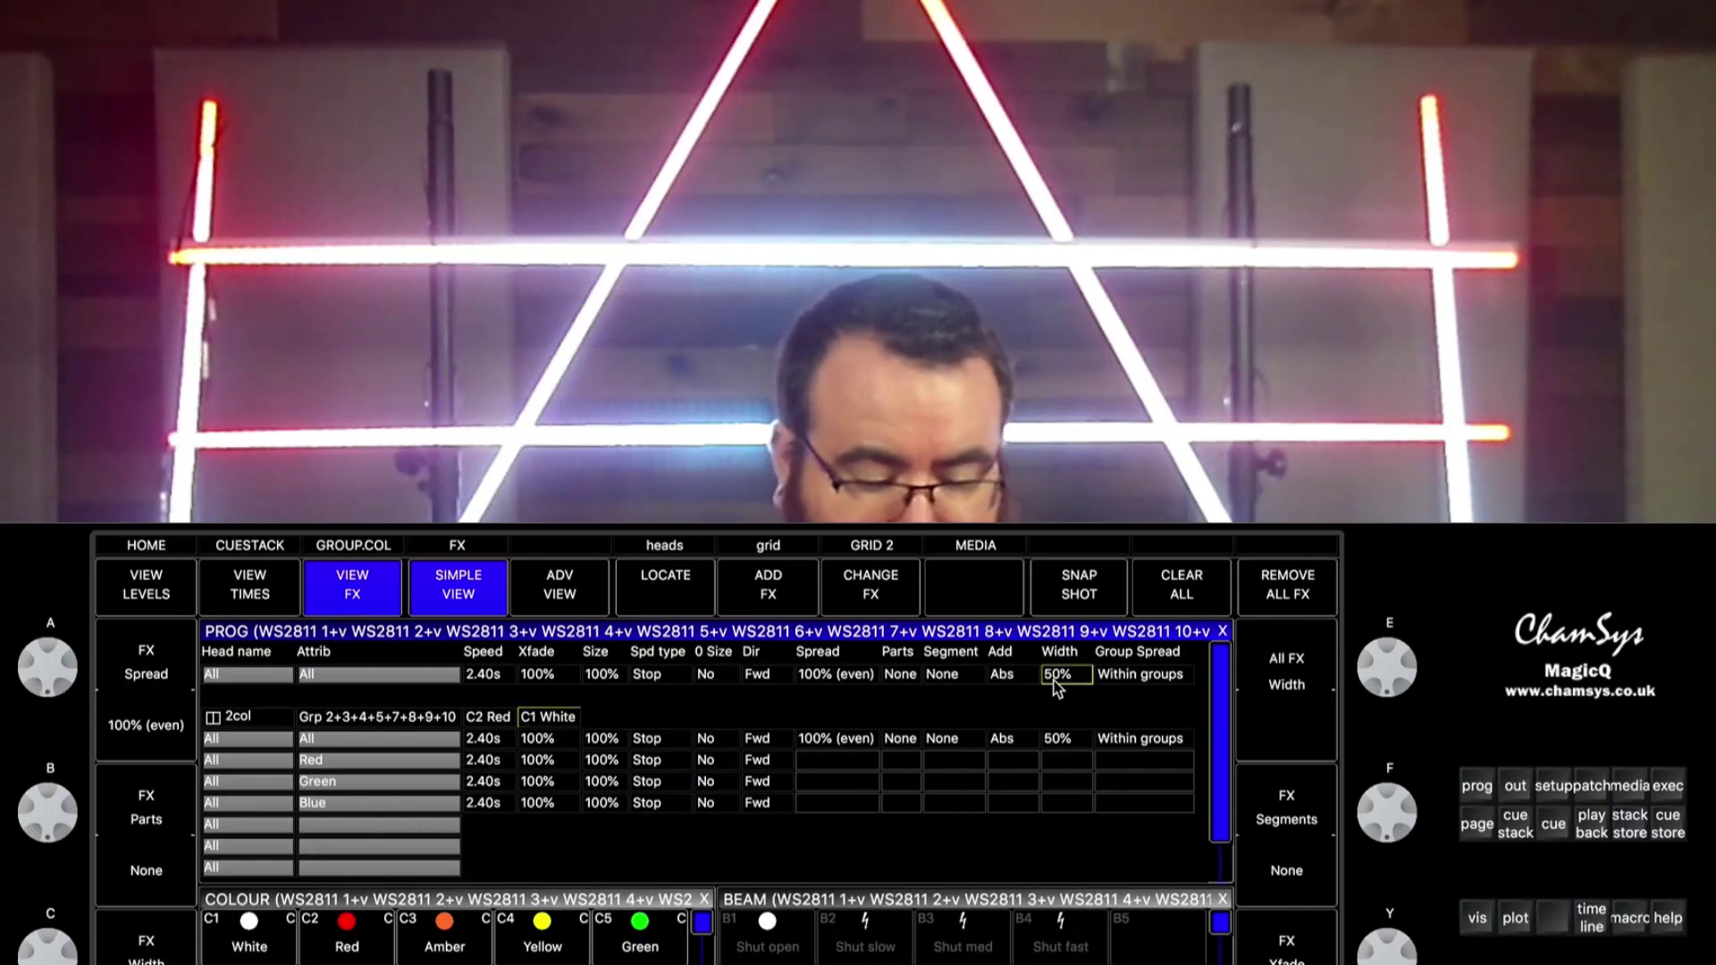
pyautogui.write('33')
pyautogui.press('Return')
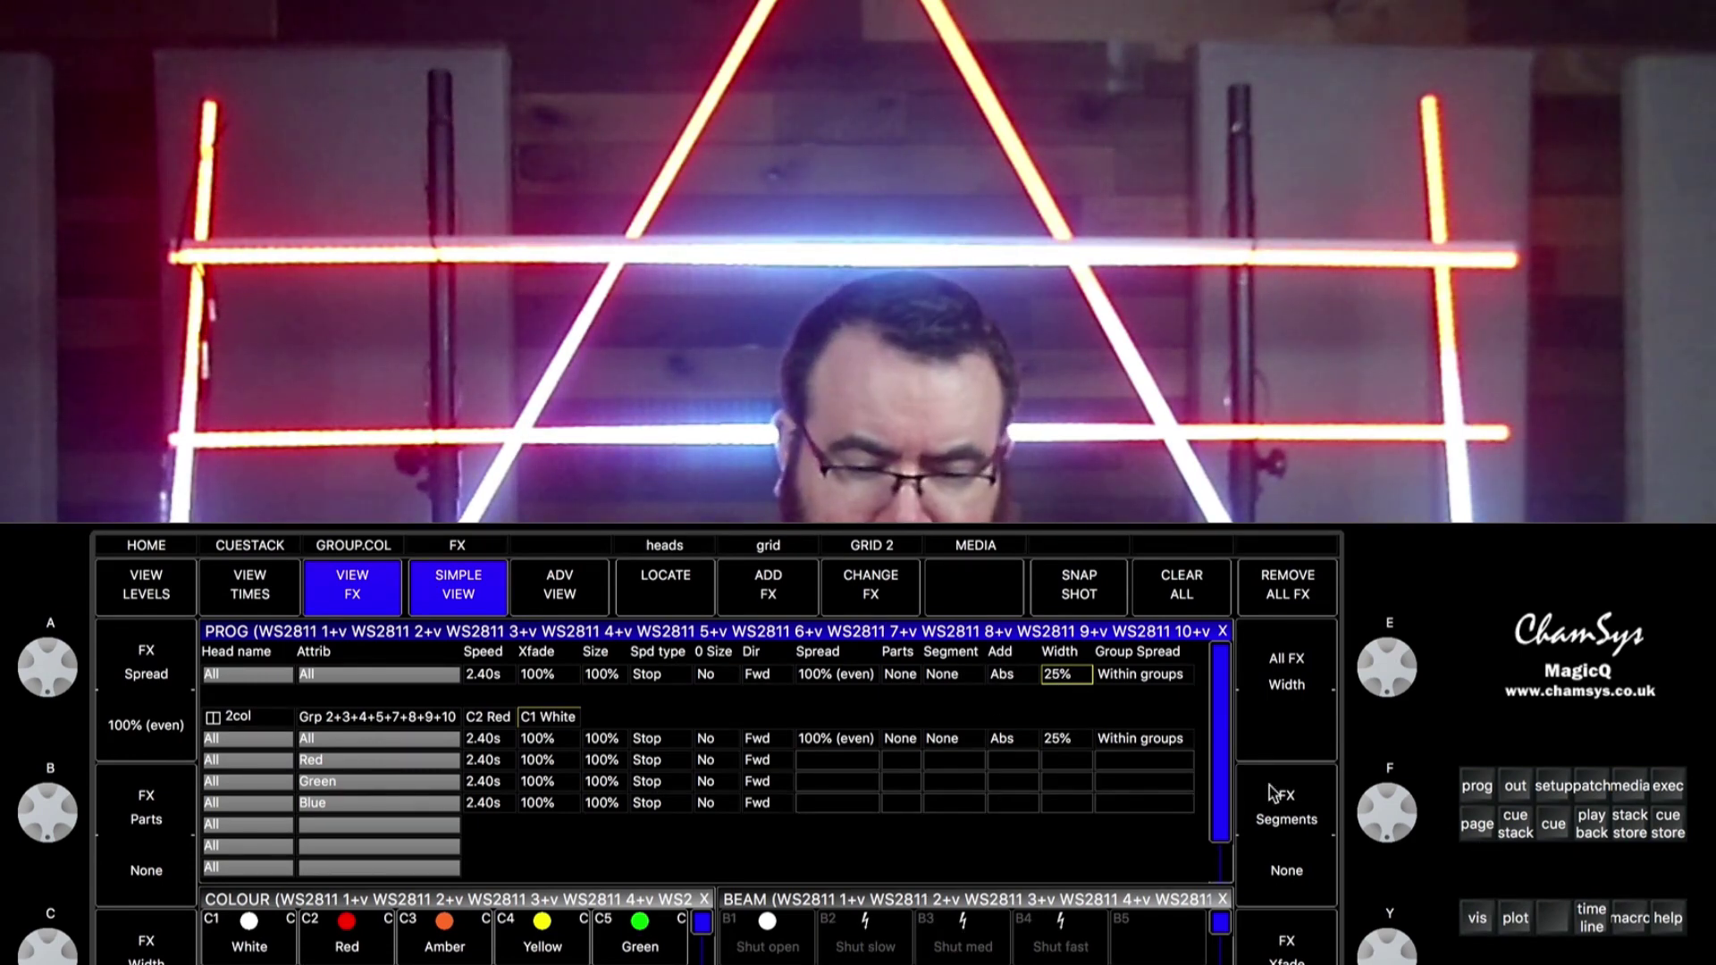
# - Make the red-white gradient active as fixed RGB levels and record it as a colour palette named RED WHITE
pyautogui.click(141, 586)
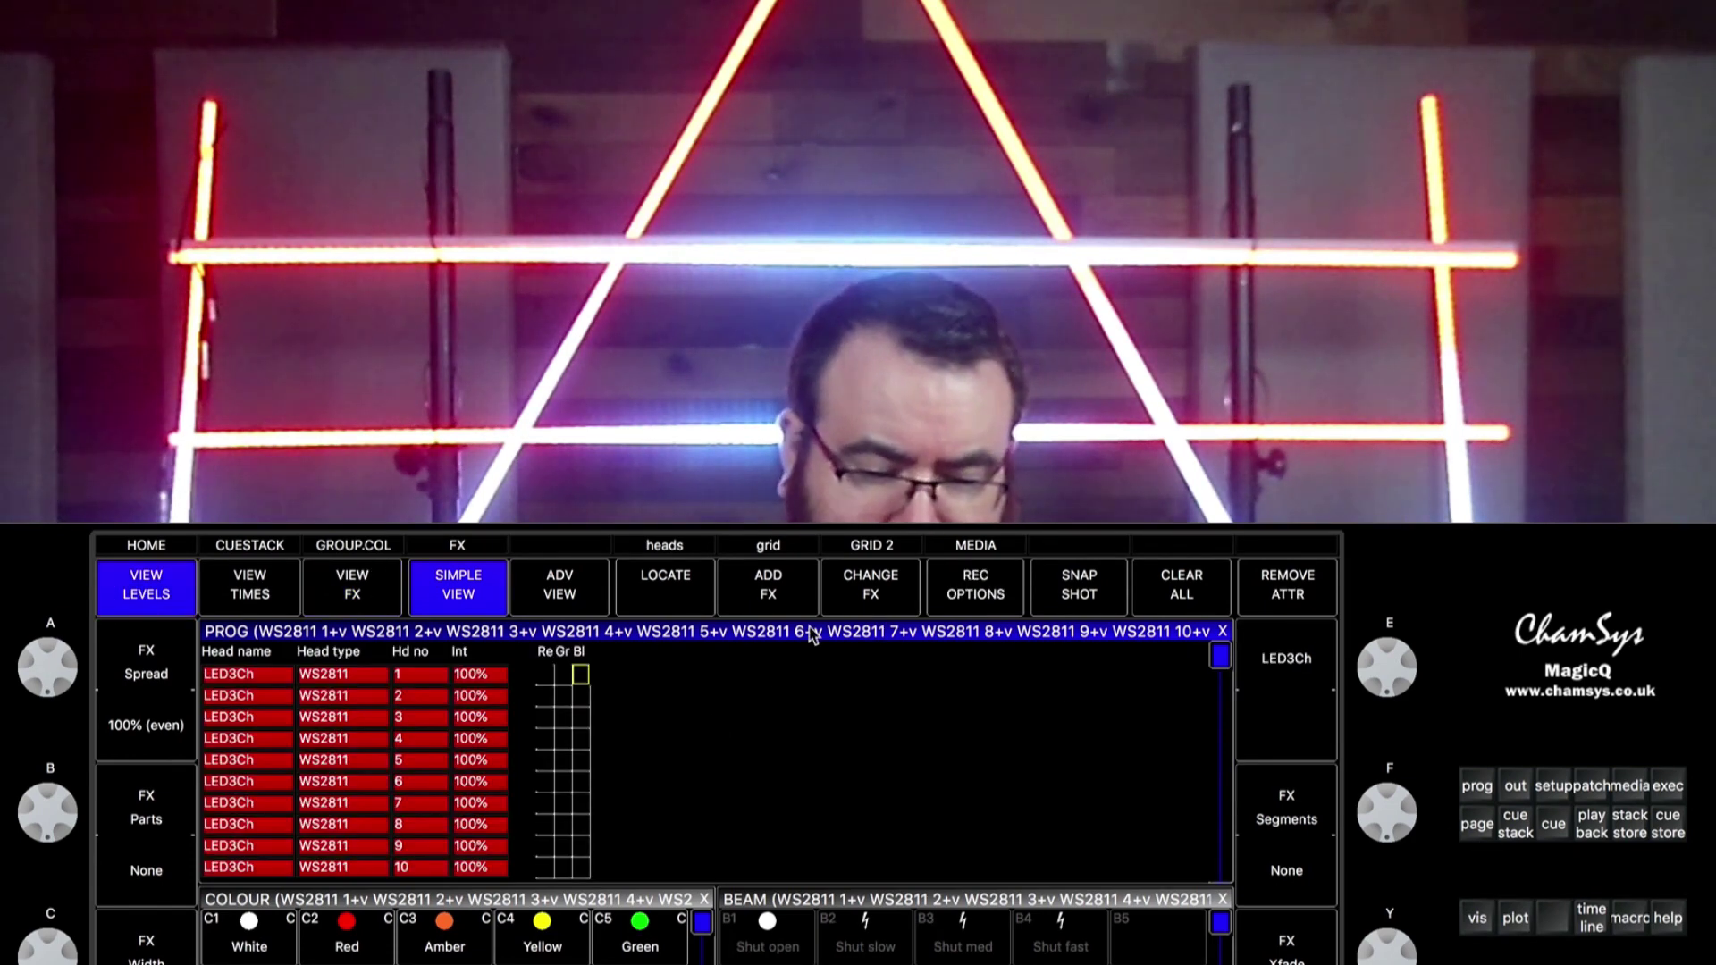
pyautogui.click(1080, 590)
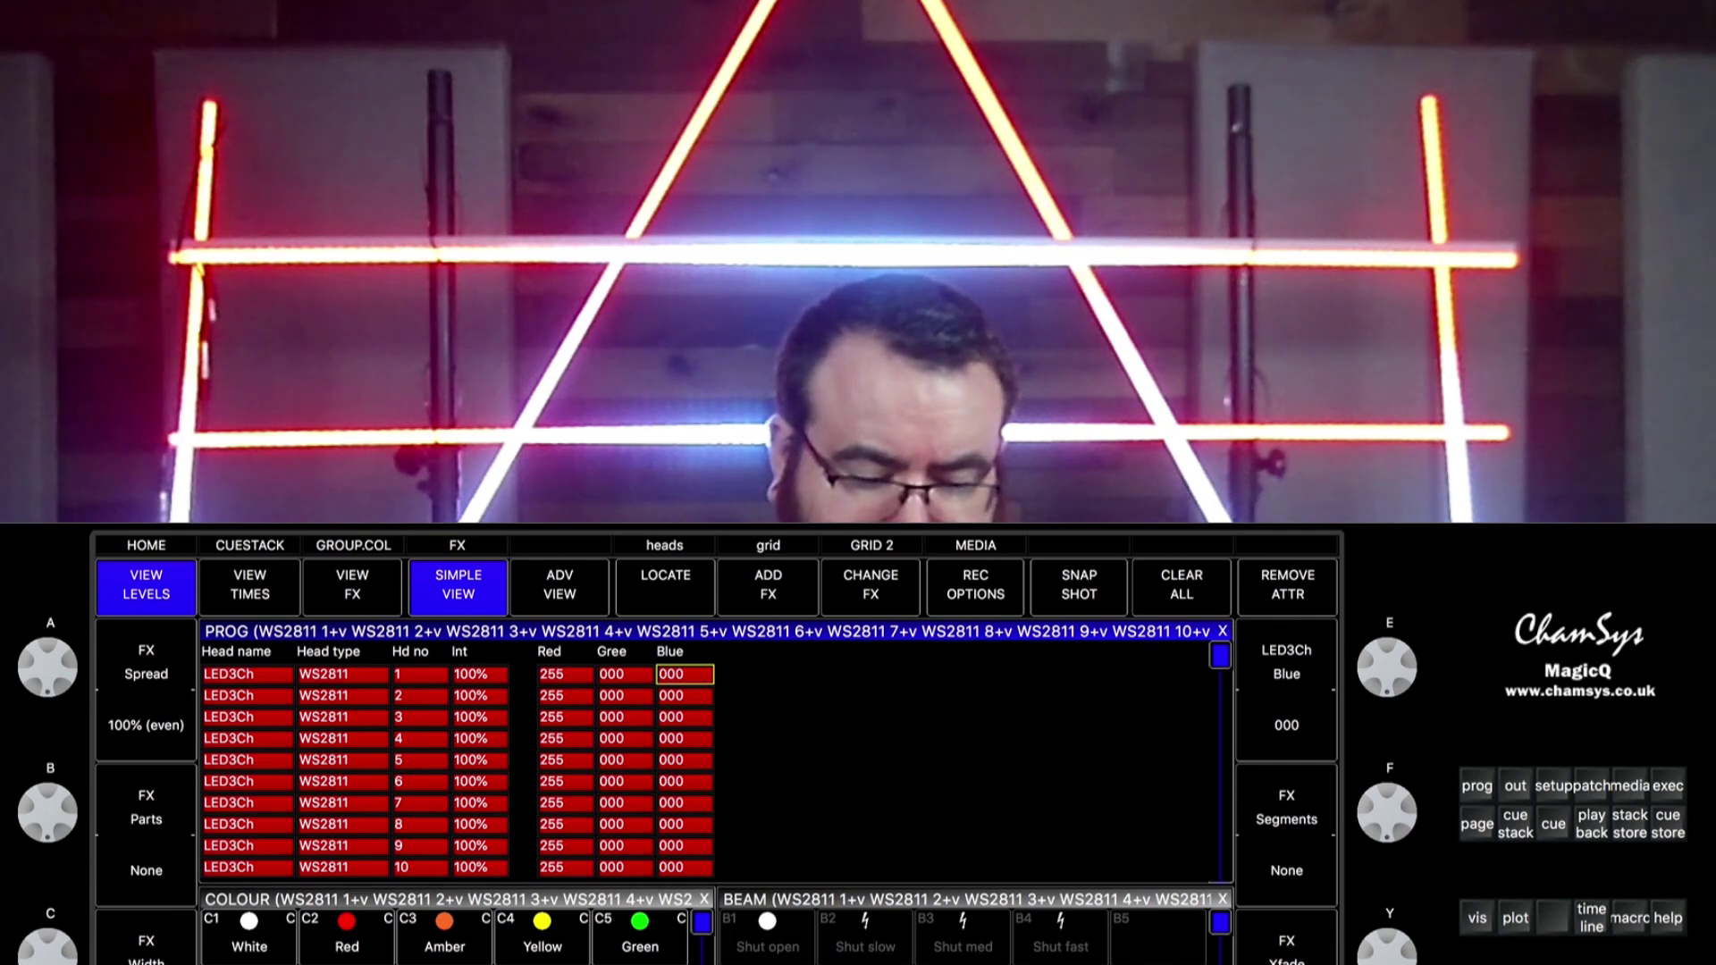
pyautogui.hotkey('alt', 'c')
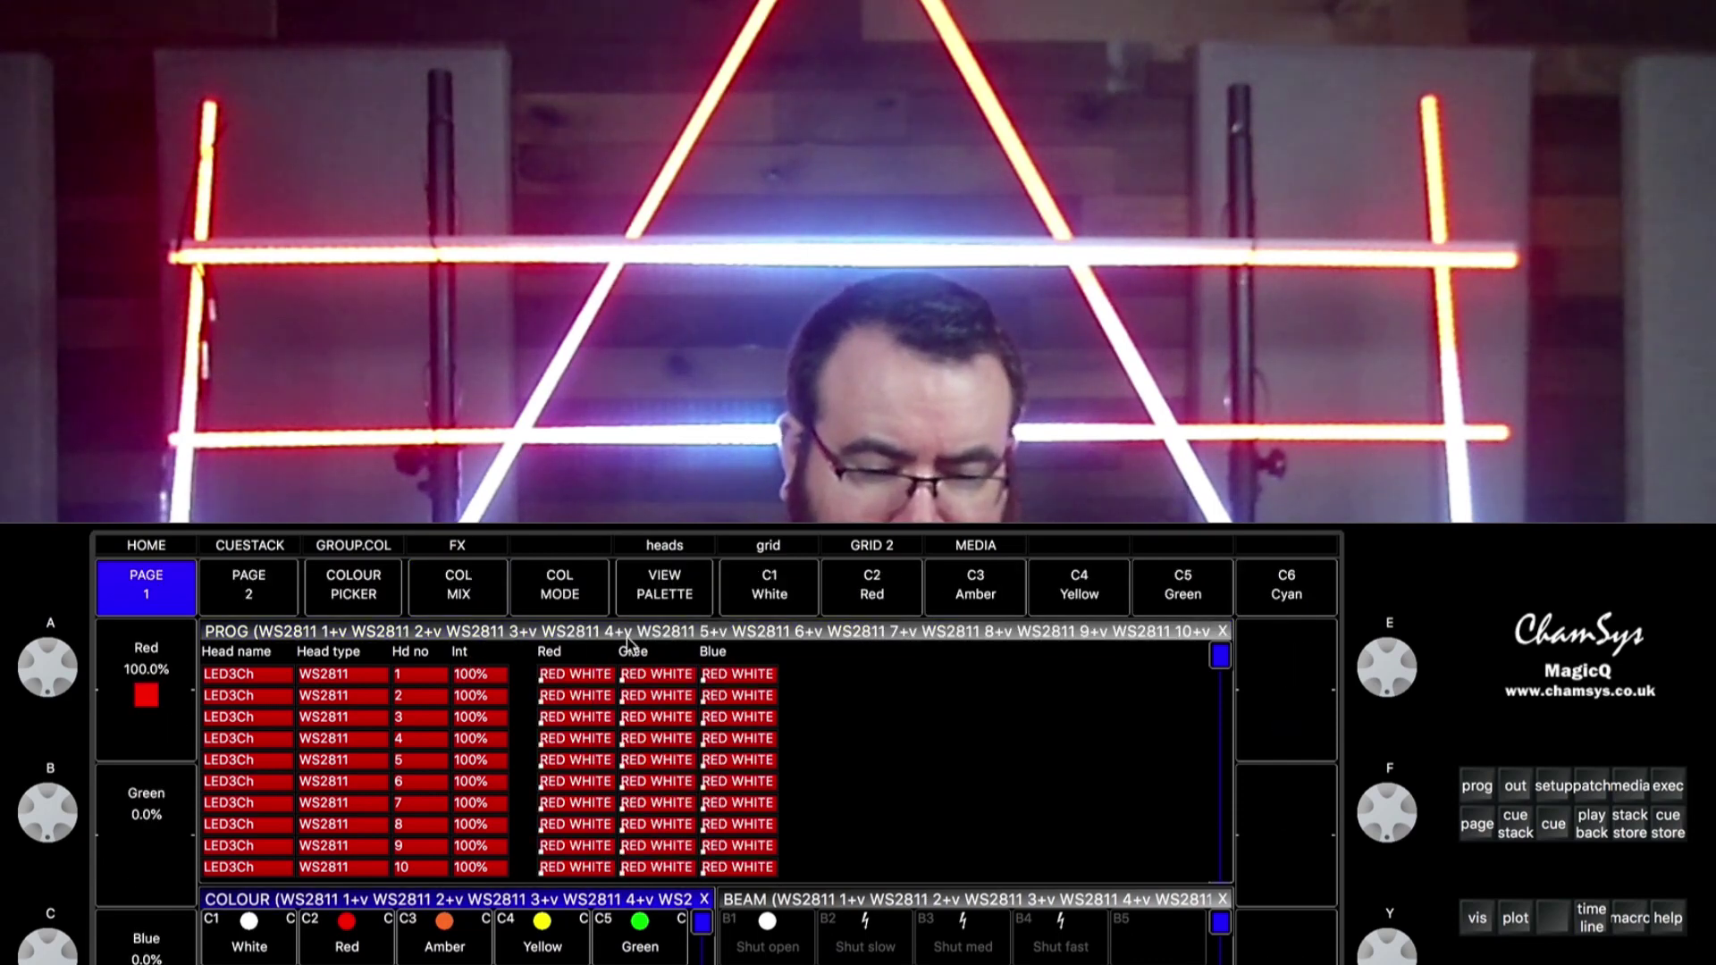
# - Remove the RED WHITE red, green and blue attributes from the programmer
pyautogui.click(576, 659)
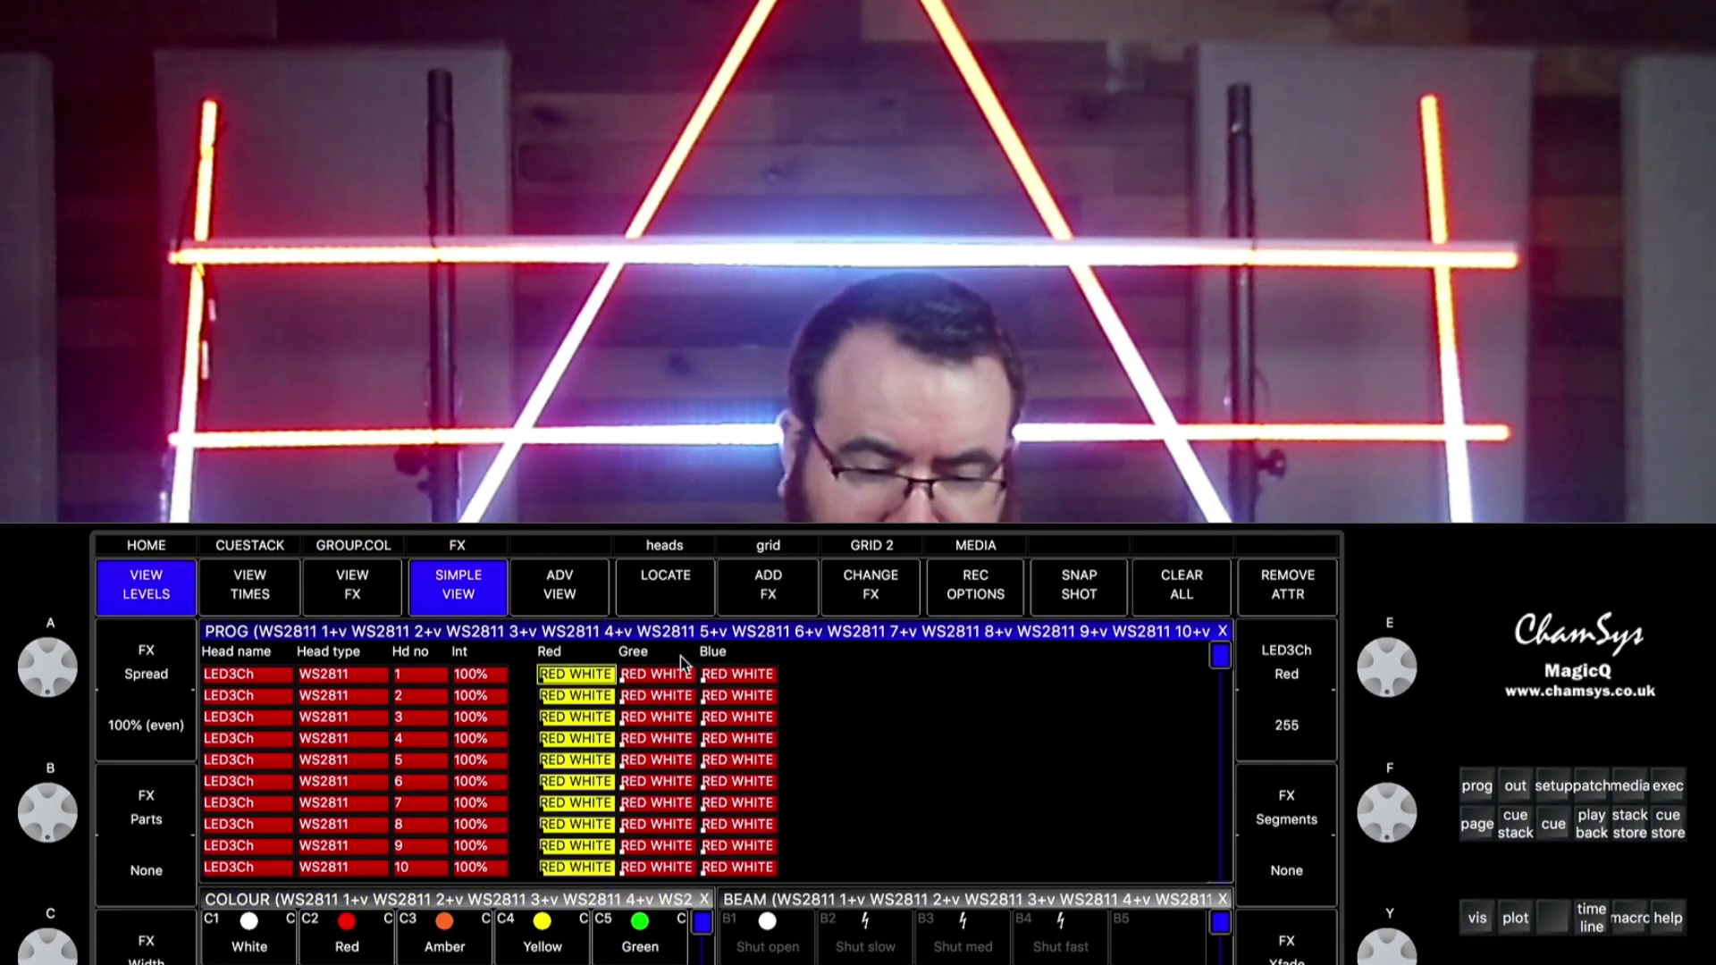
pyautogui.keyDown('shift'); pyautogui.click(738, 674); pyautogui.keyUp('shift')
pyautogui.click(1287, 594)
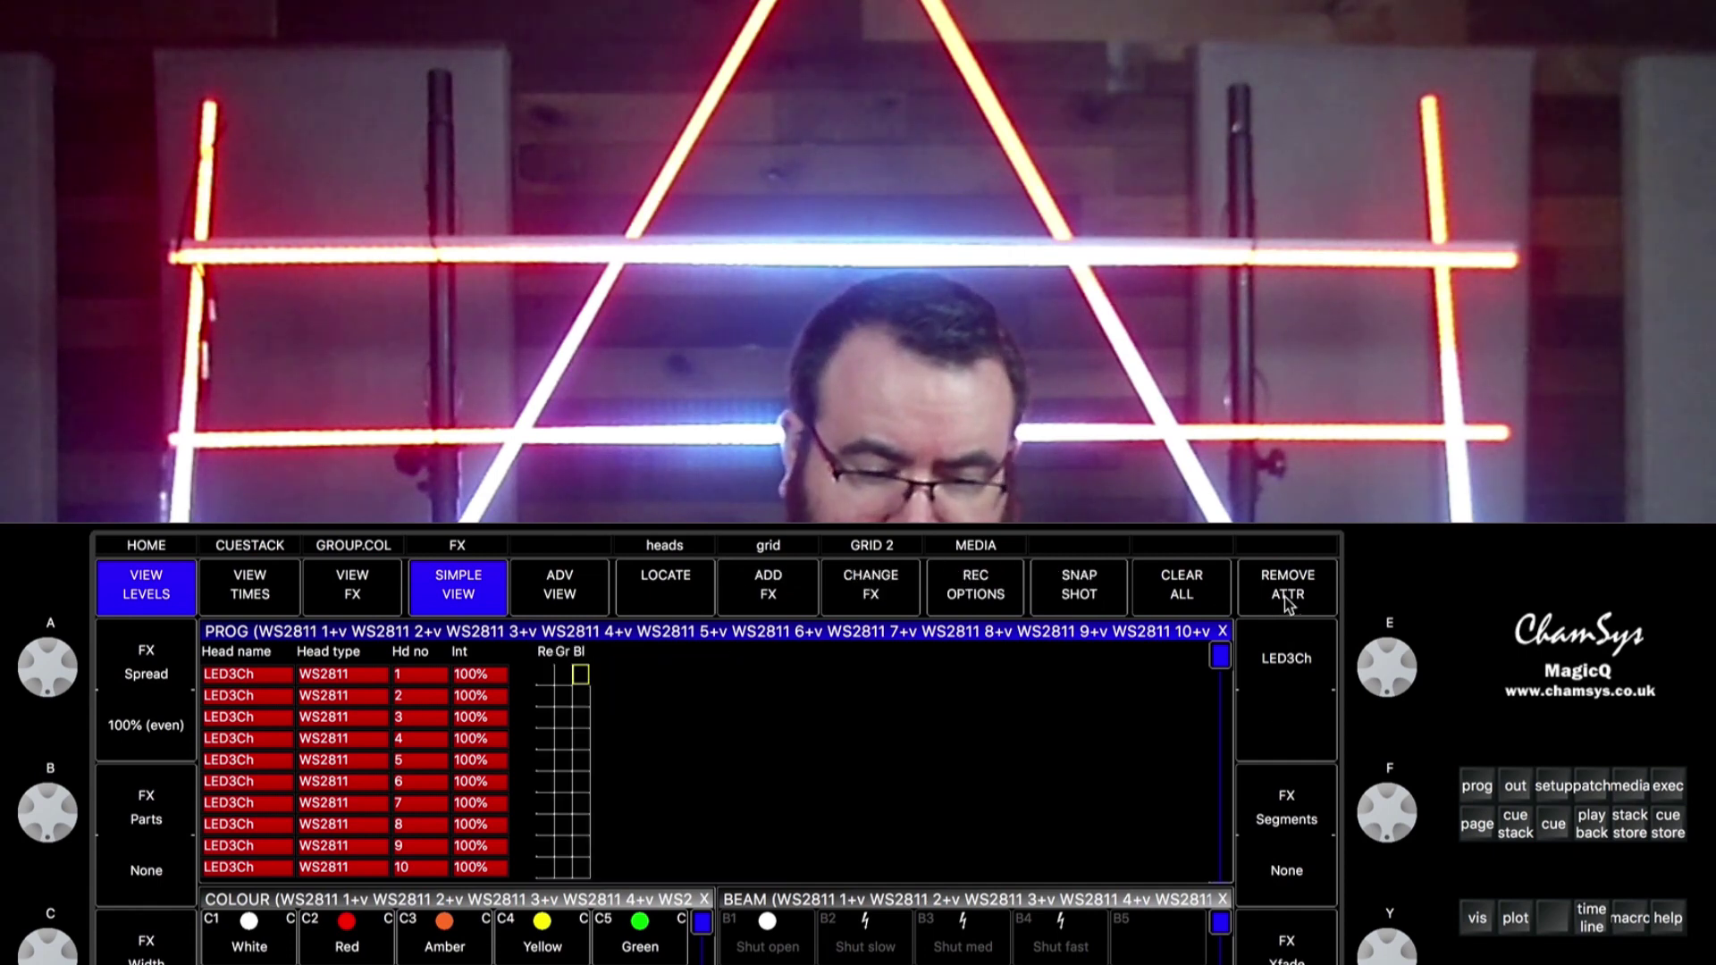
# - Change the 2col FX colours to C8 Pink and C7 Blue and set the width of all FX to 50%
pyautogui.click(357, 599)
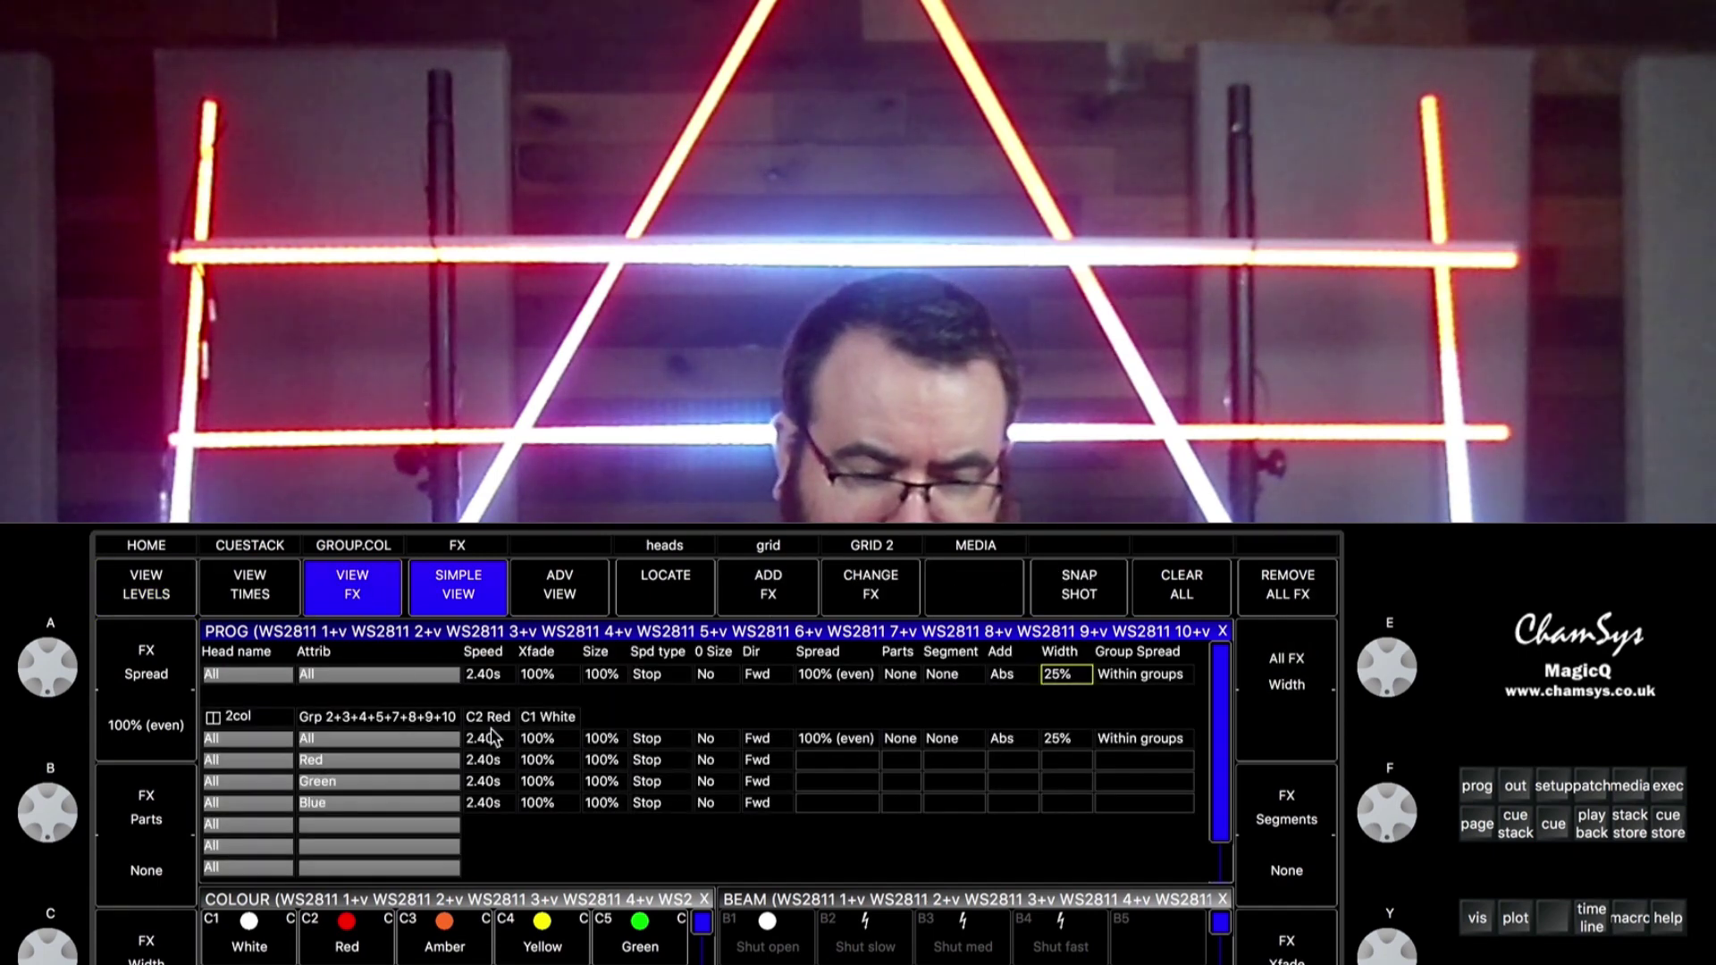
pyautogui.click(553, 717)
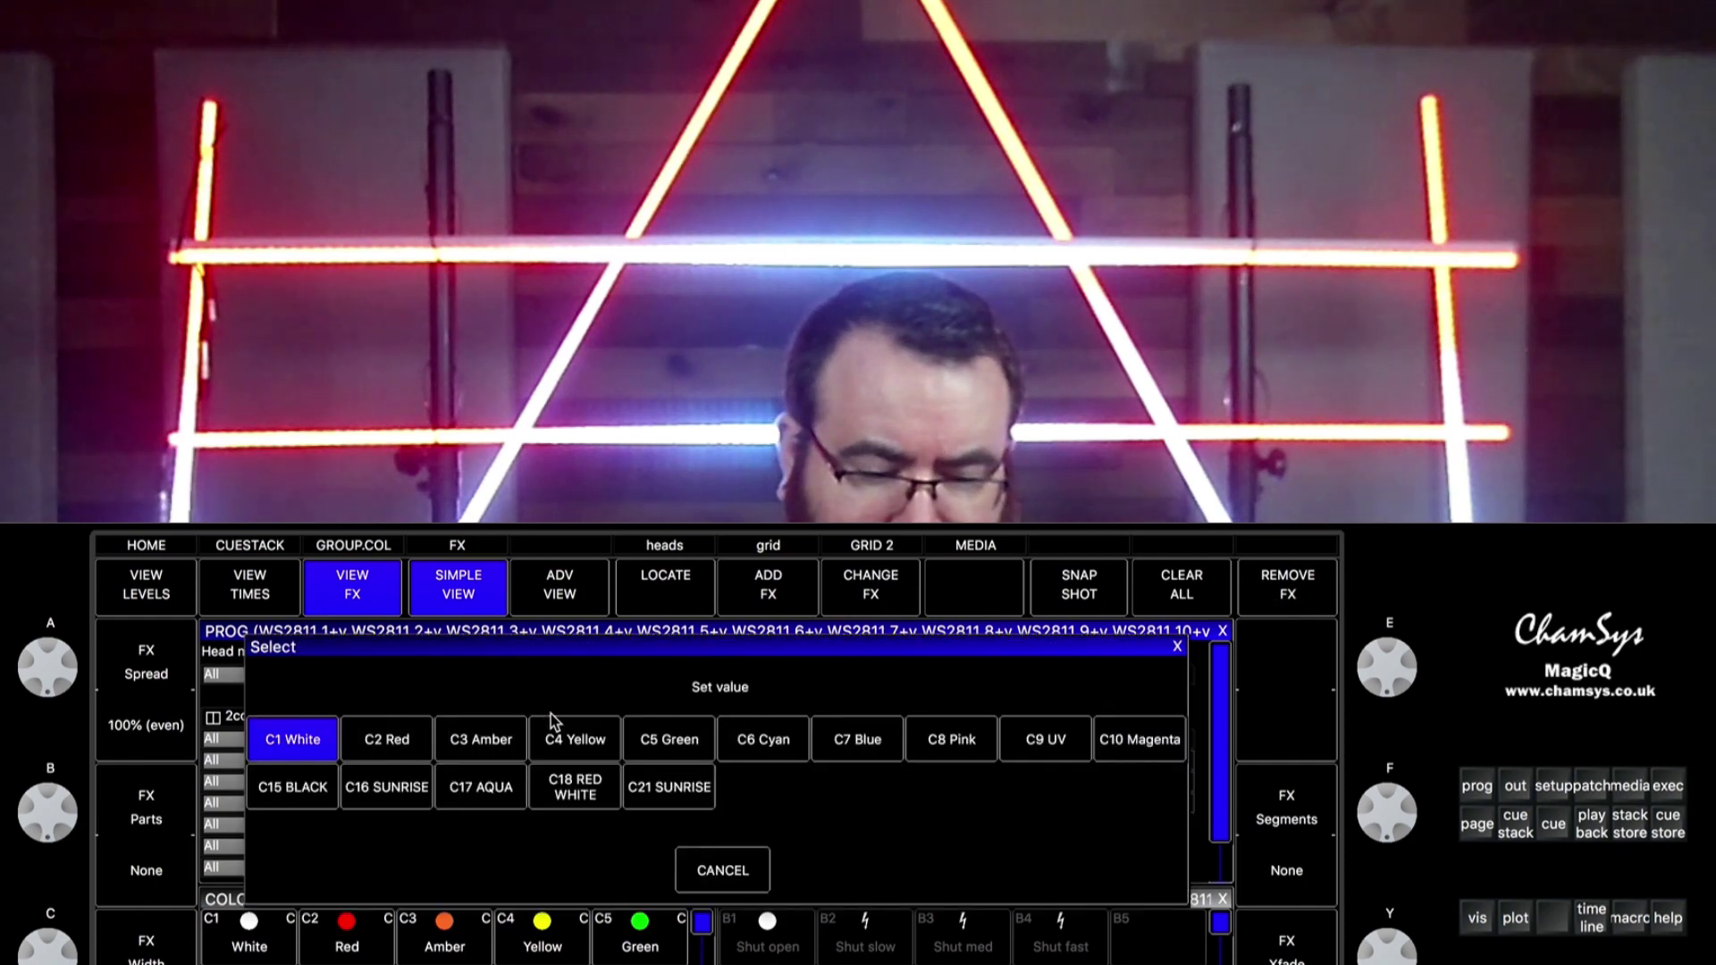
pyautogui.click(870, 746)
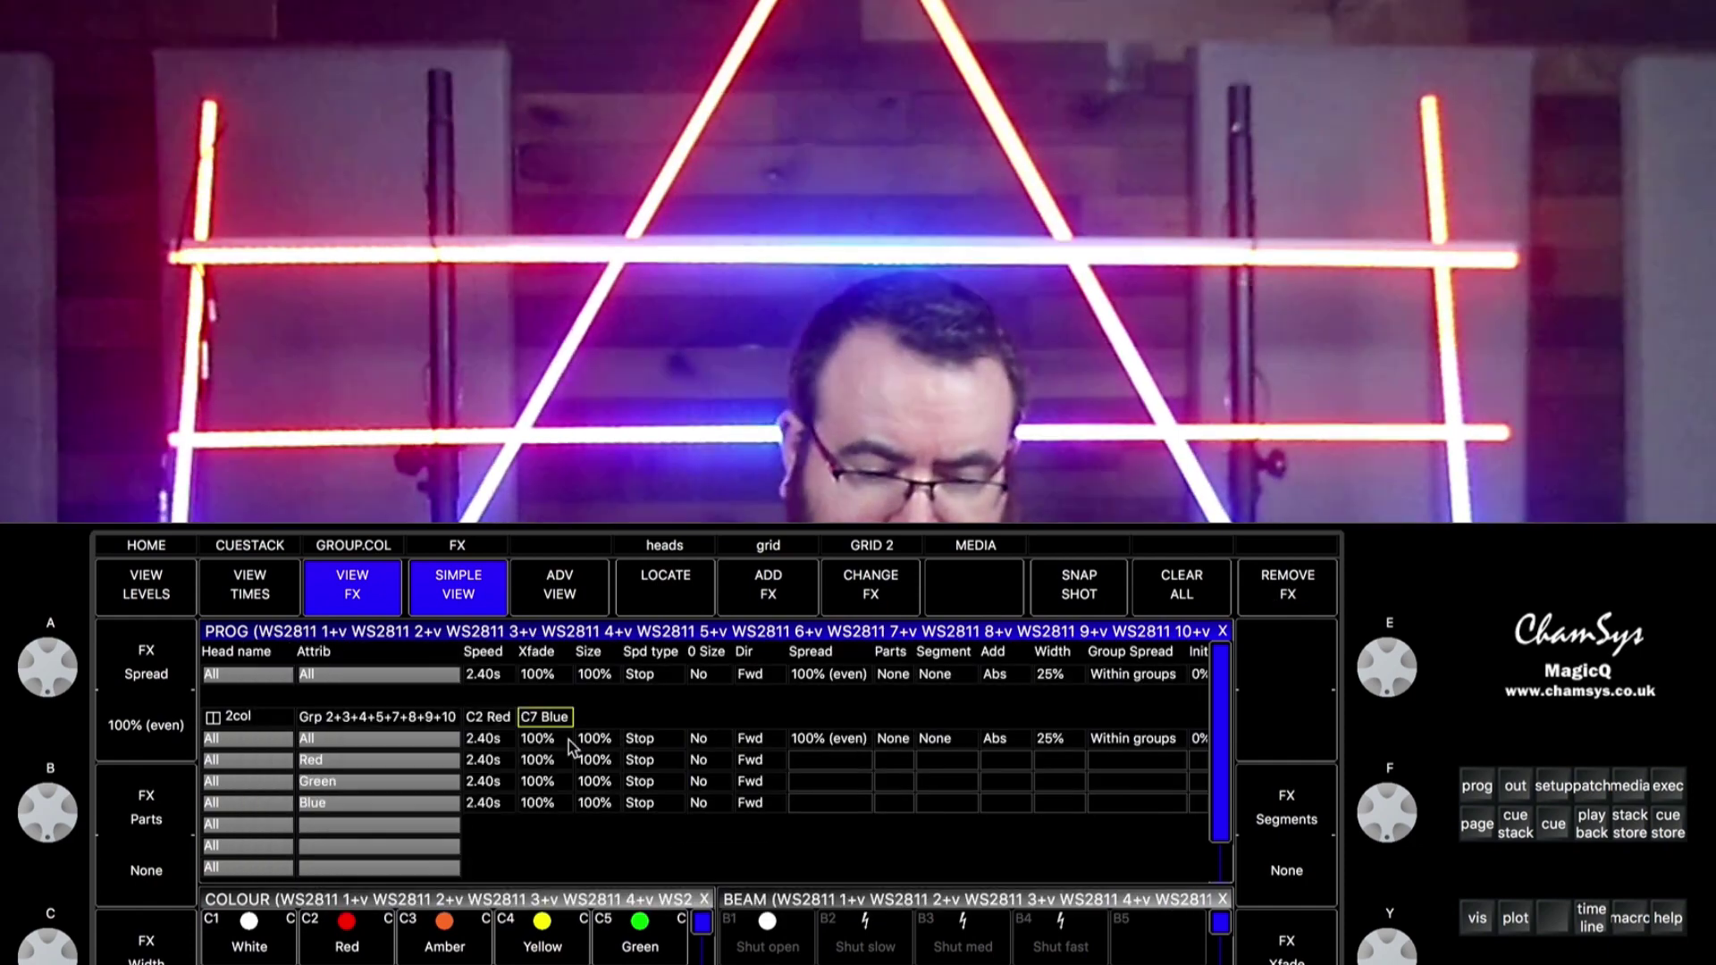
pyautogui.click(498, 728)
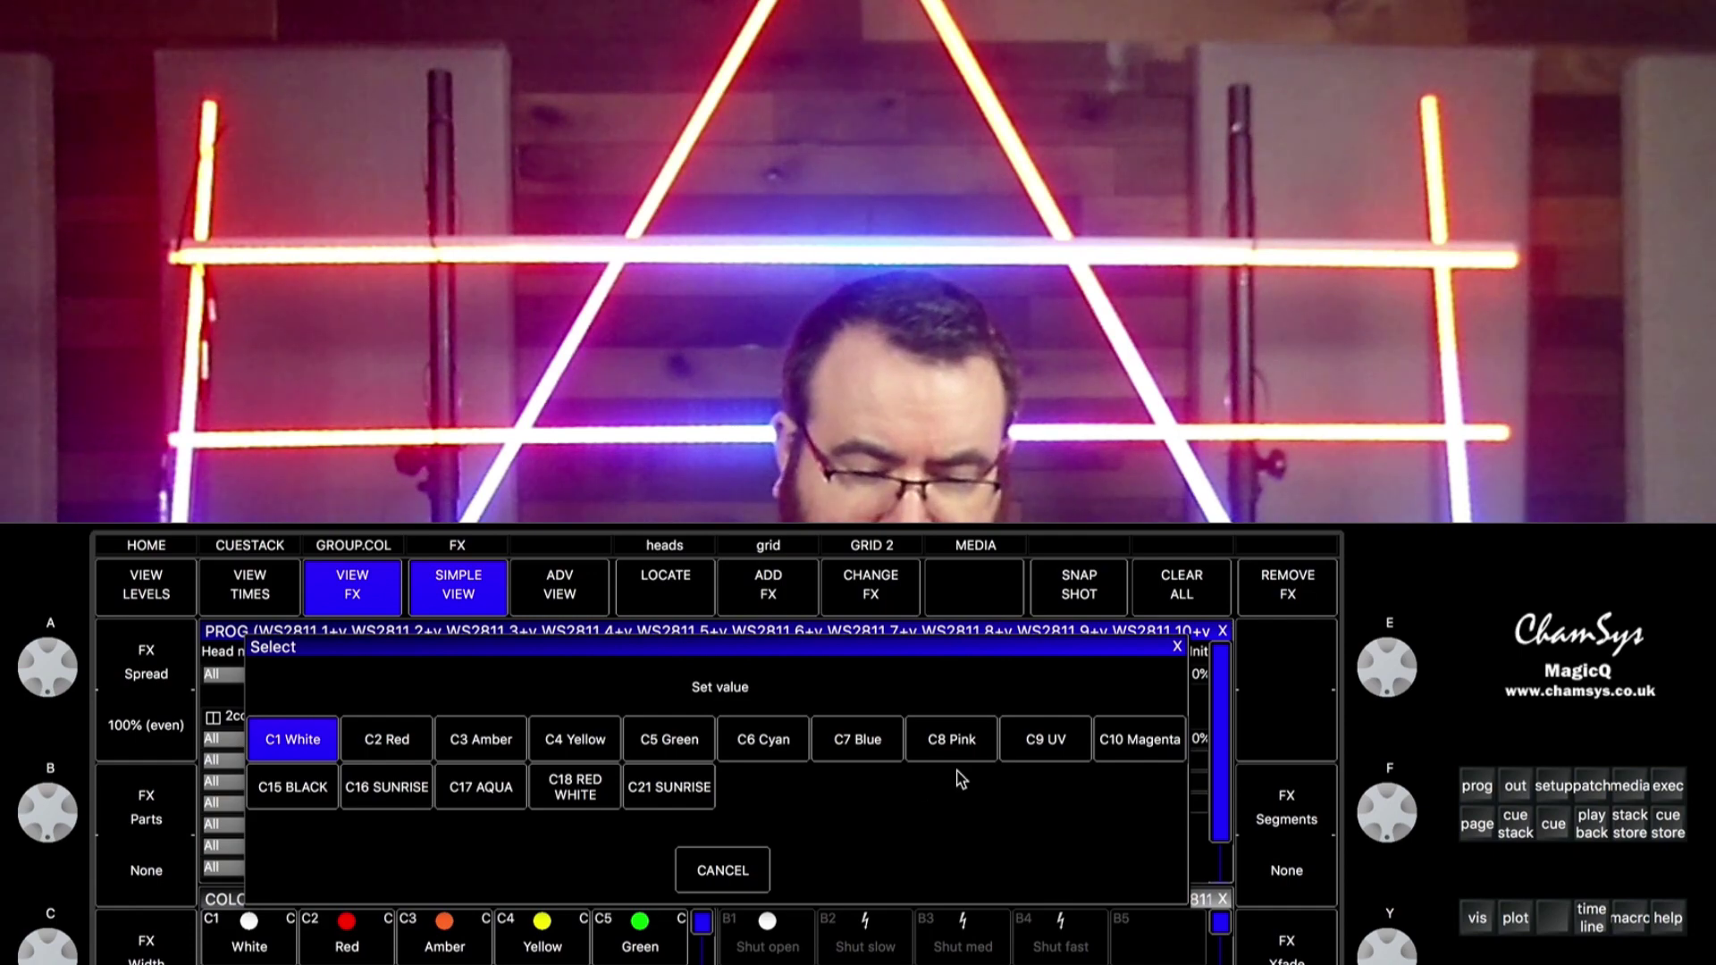
pyautogui.click(953, 740)
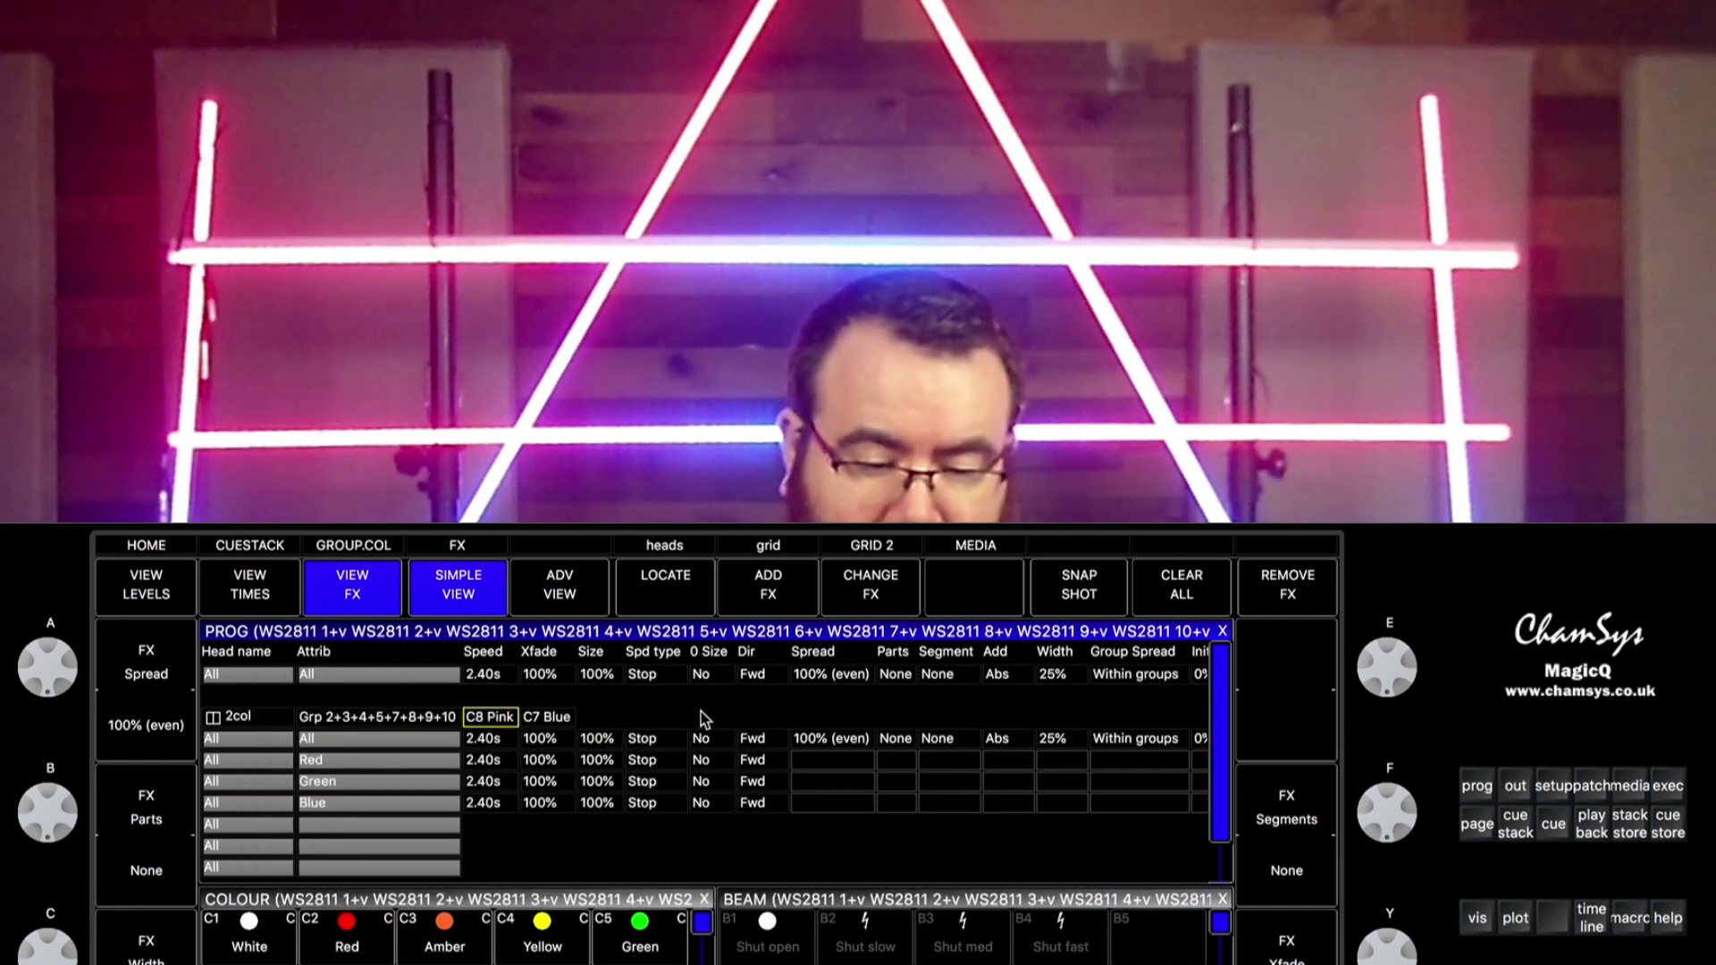
pyautogui.click(1061, 678)
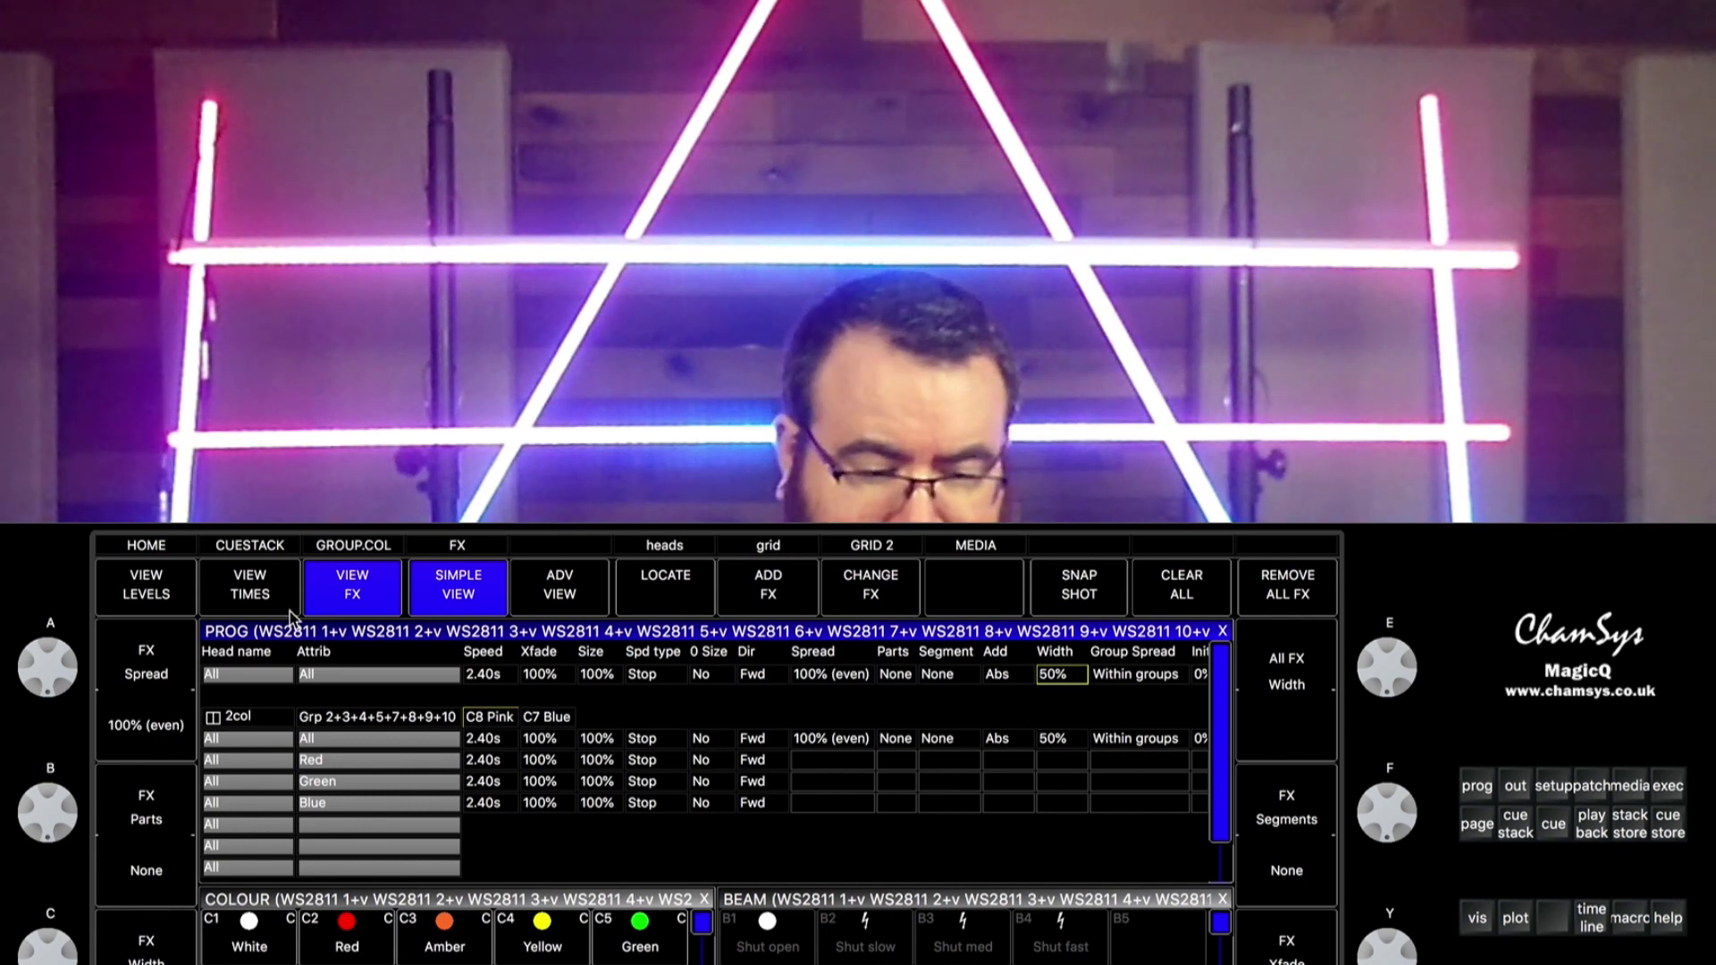
# - Make the pink-blue gradient active as fixed RGB levels and record it as a colour palette named PINK BLUE
pyautogui.click(139, 592)
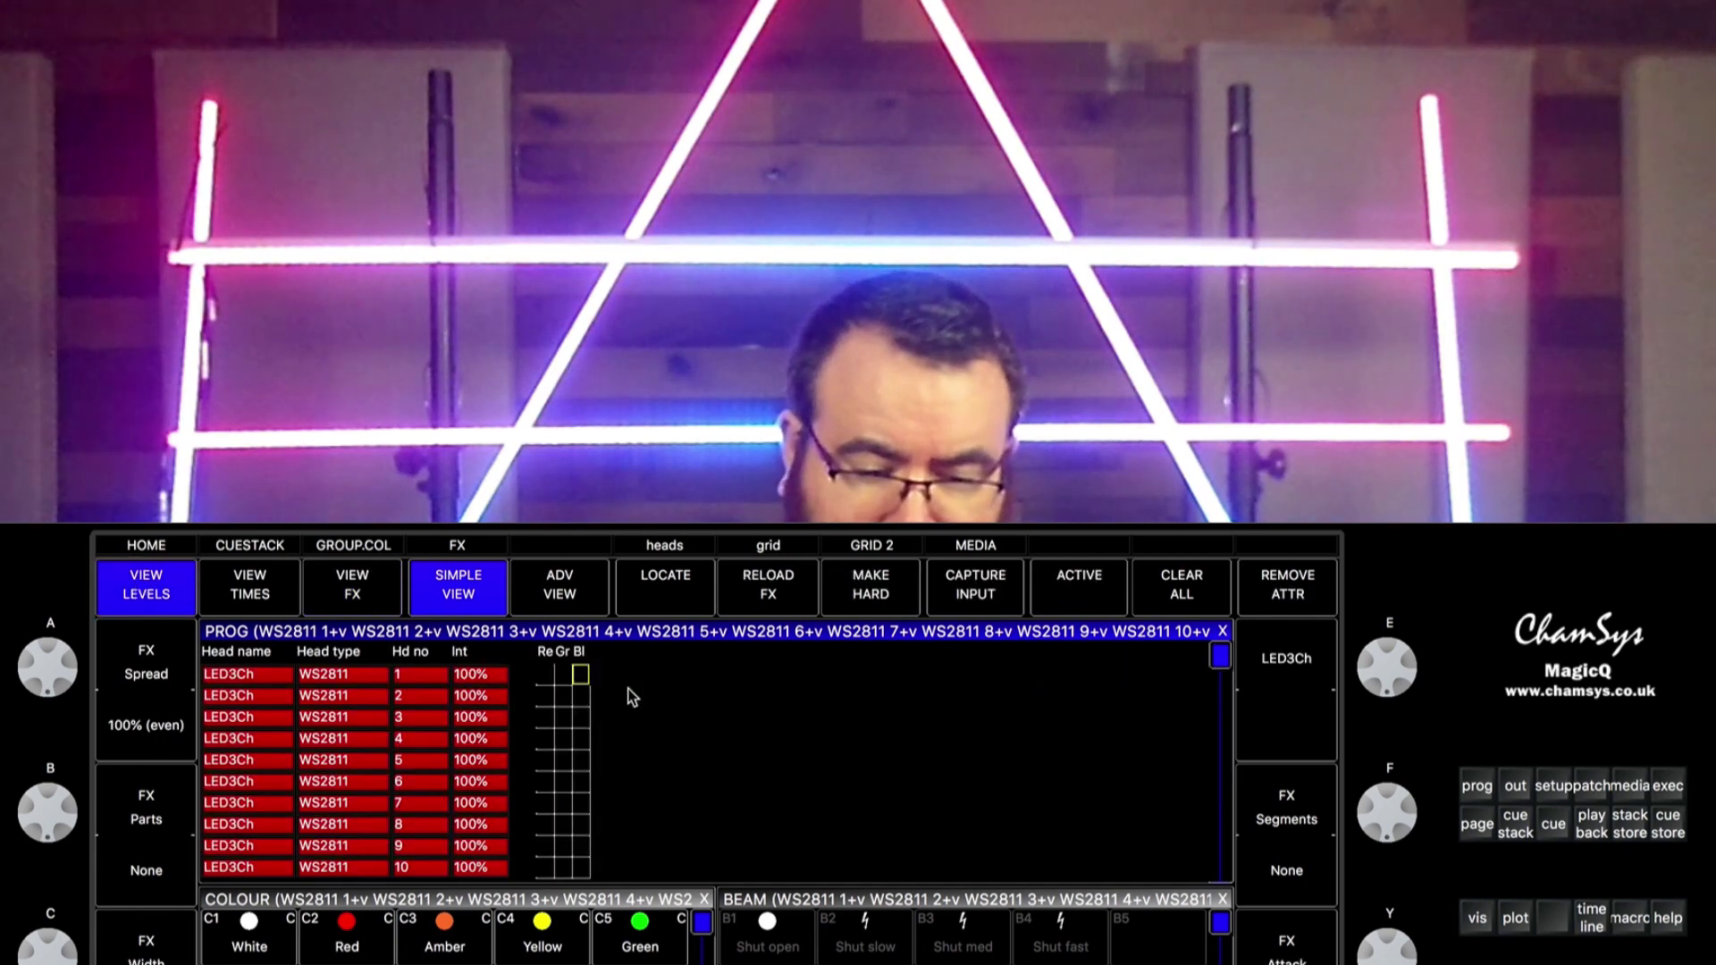
pyautogui.keyDown('shift'); pyautogui.click(1074, 602); pyautogui.keyUp('shift')
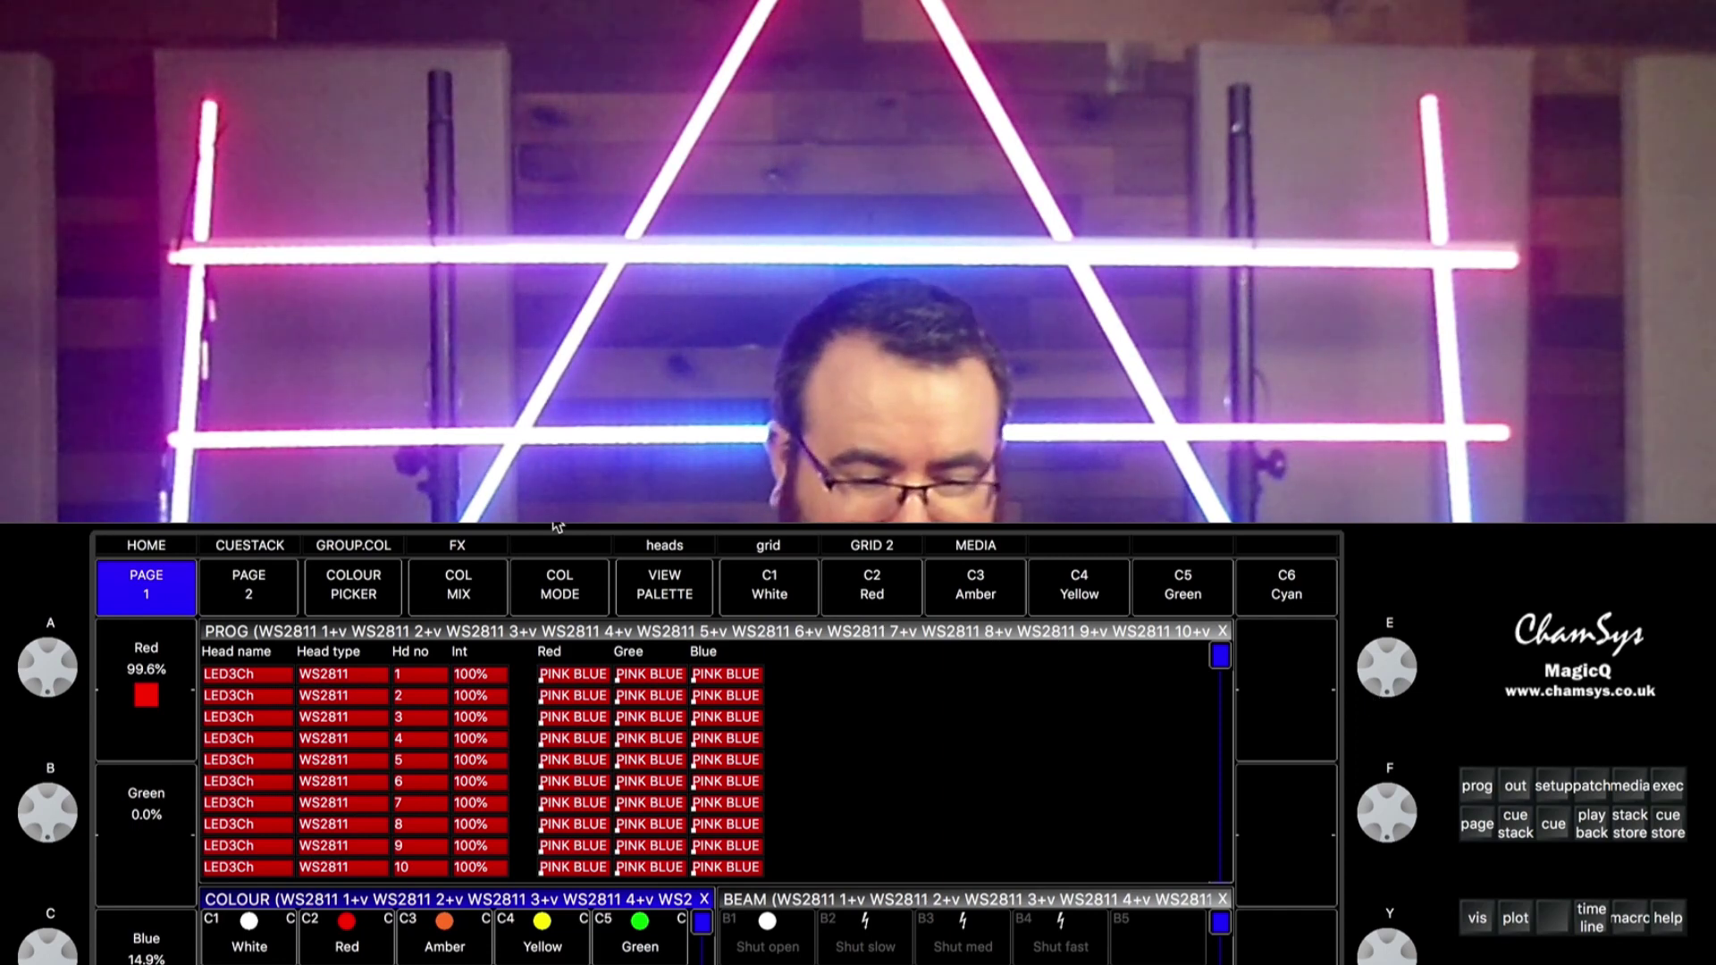
# - Remove the PINK BLUE red, green and blue attributes from the programmer and reopen the FX settings
pyautogui.moveTo(565, 666); pyautogui.dragTo(706, 672)
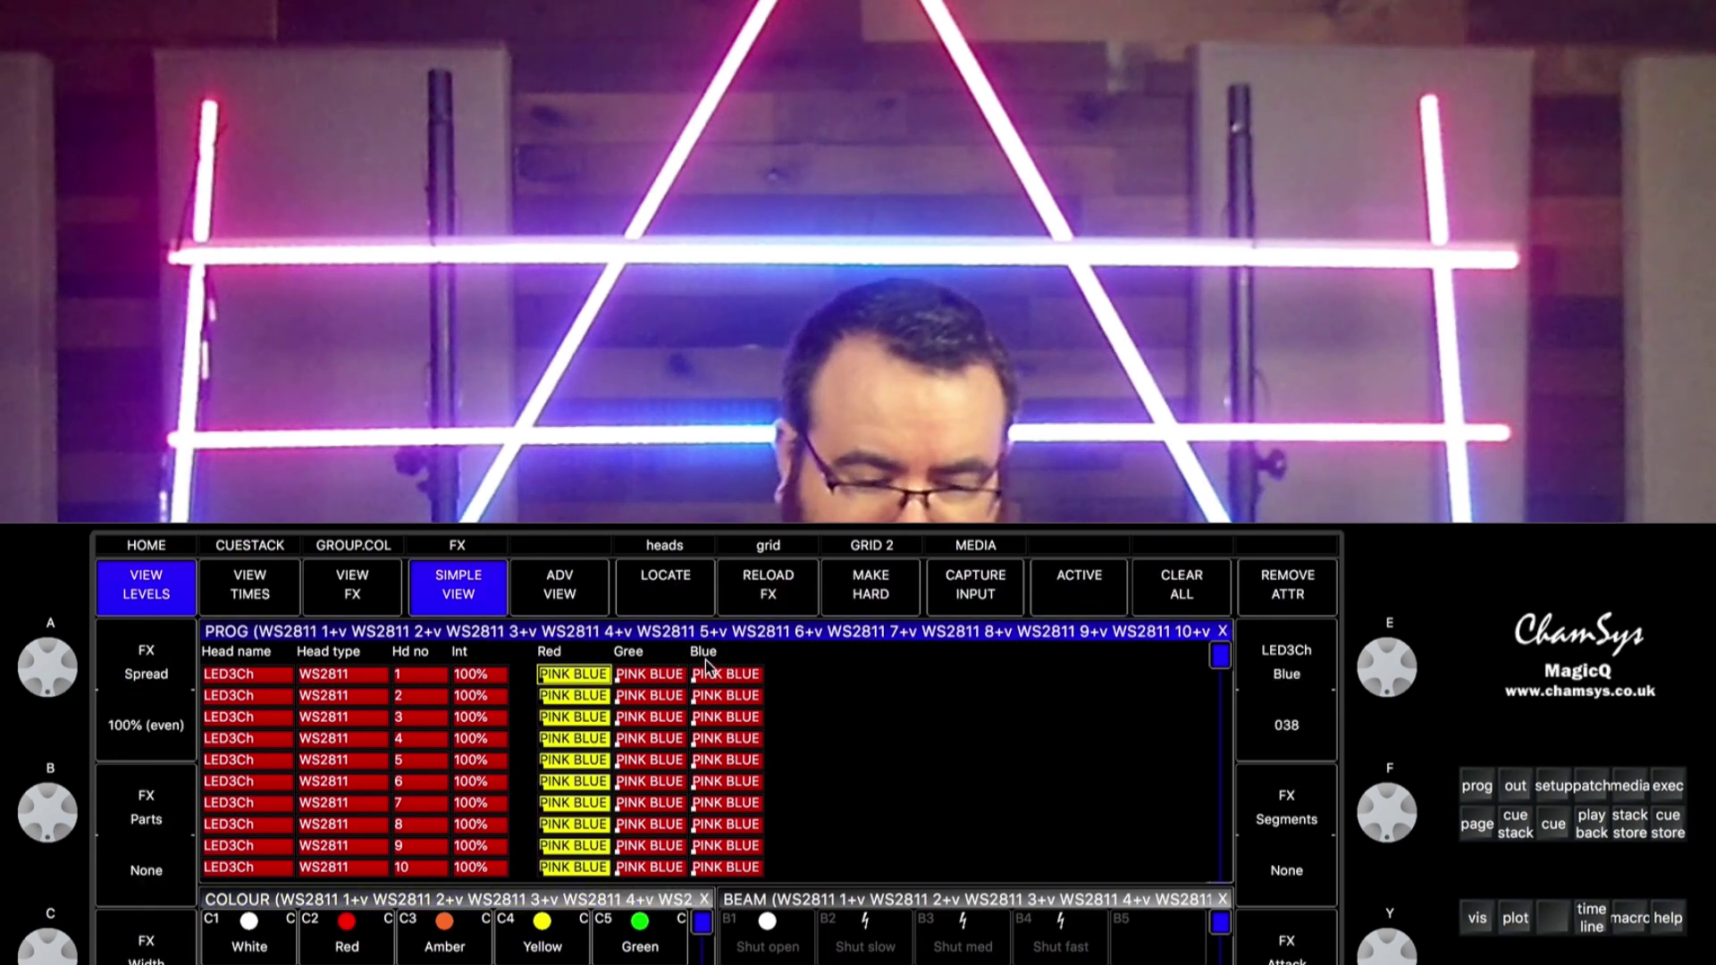
pyautogui.click(1278, 597)
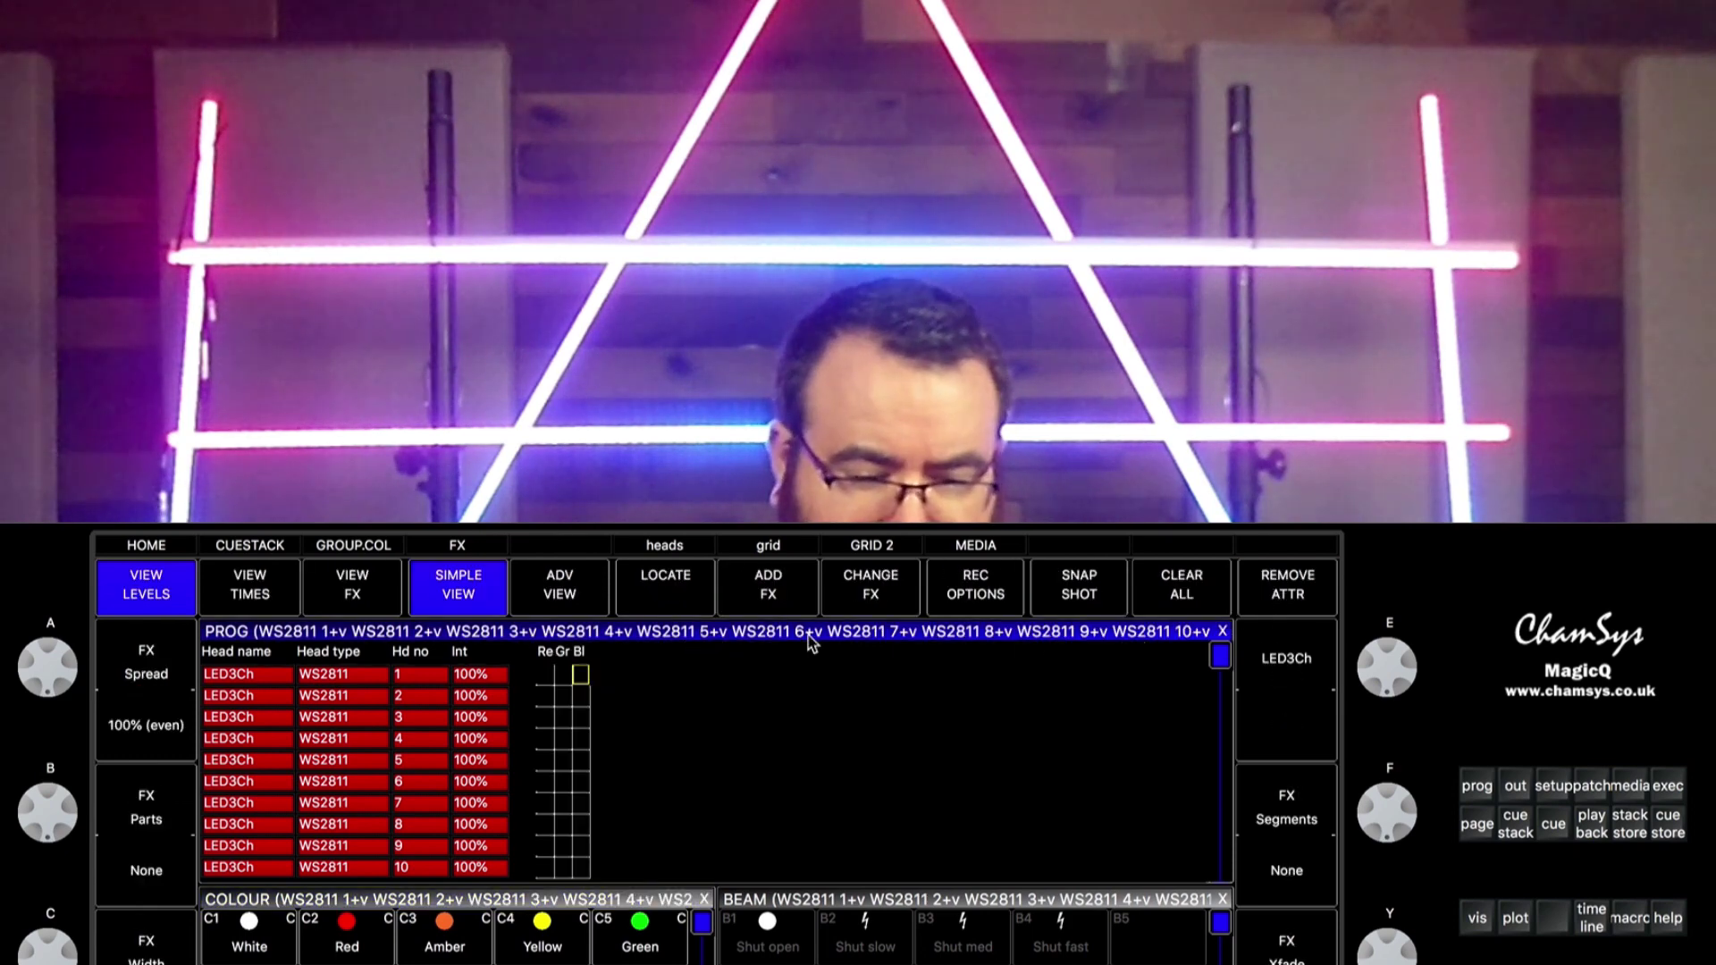
pyautogui.click(349, 583)
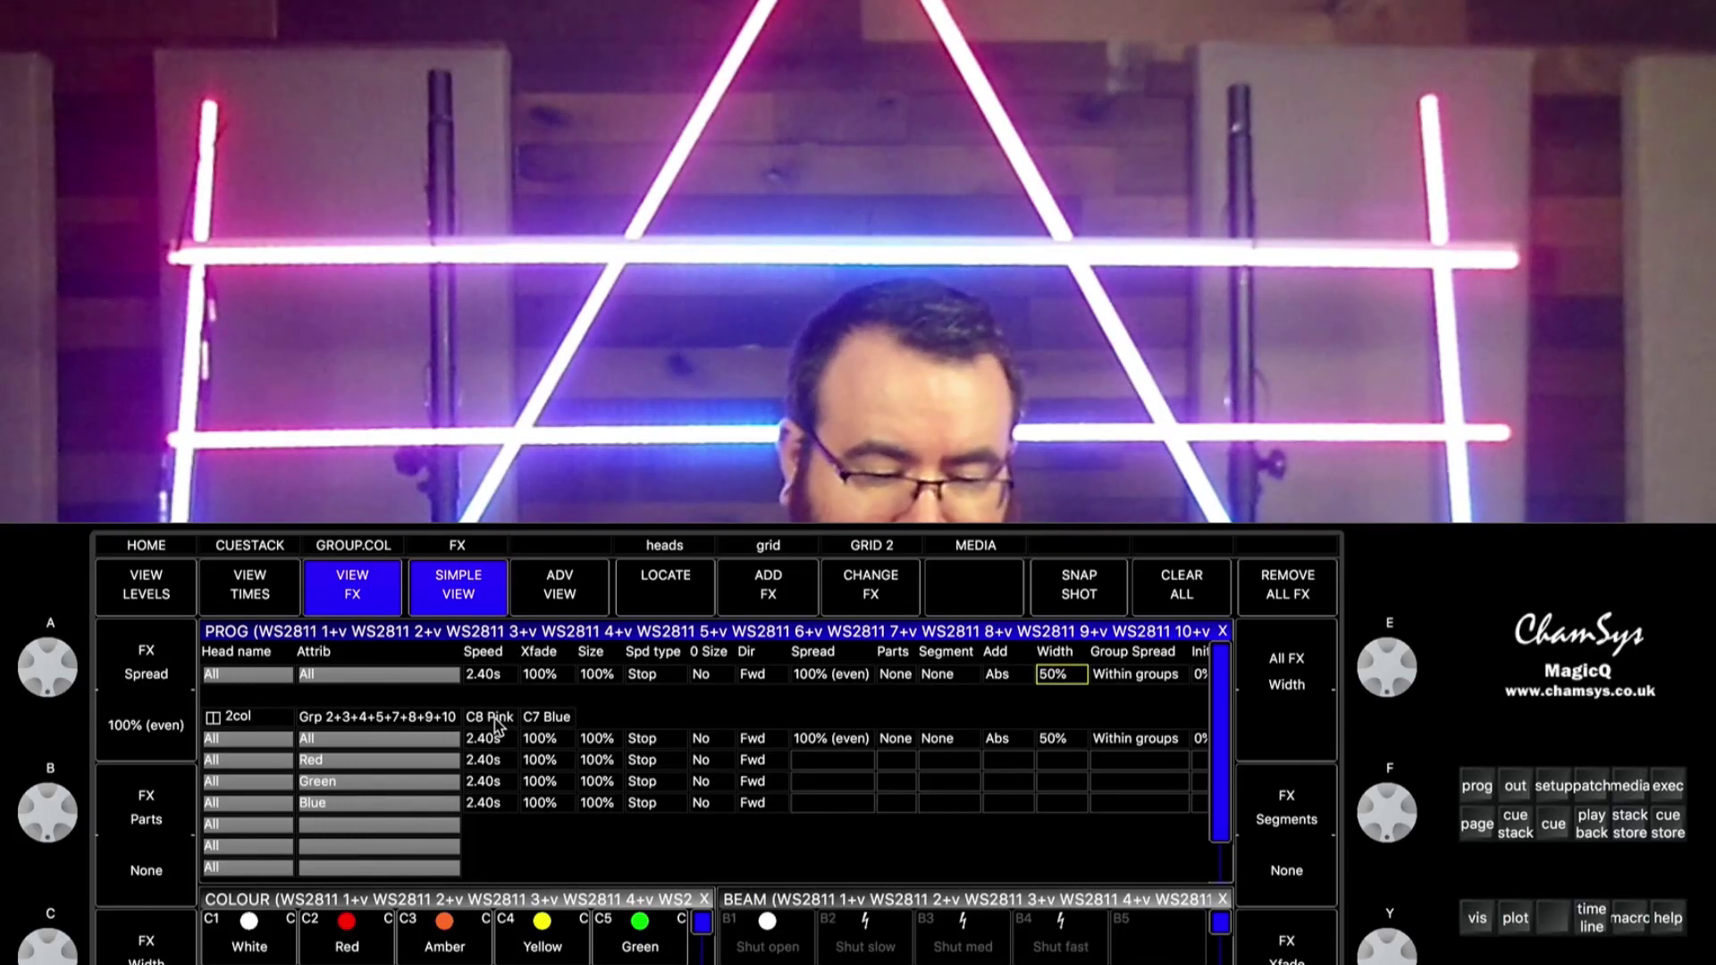
# - Change the 2col FX colours to C17 AQUA and C16 SUNRISE and set the speed type of all FX to Run
pyautogui.click(497, 726)
pyautogui.click(498, 725)
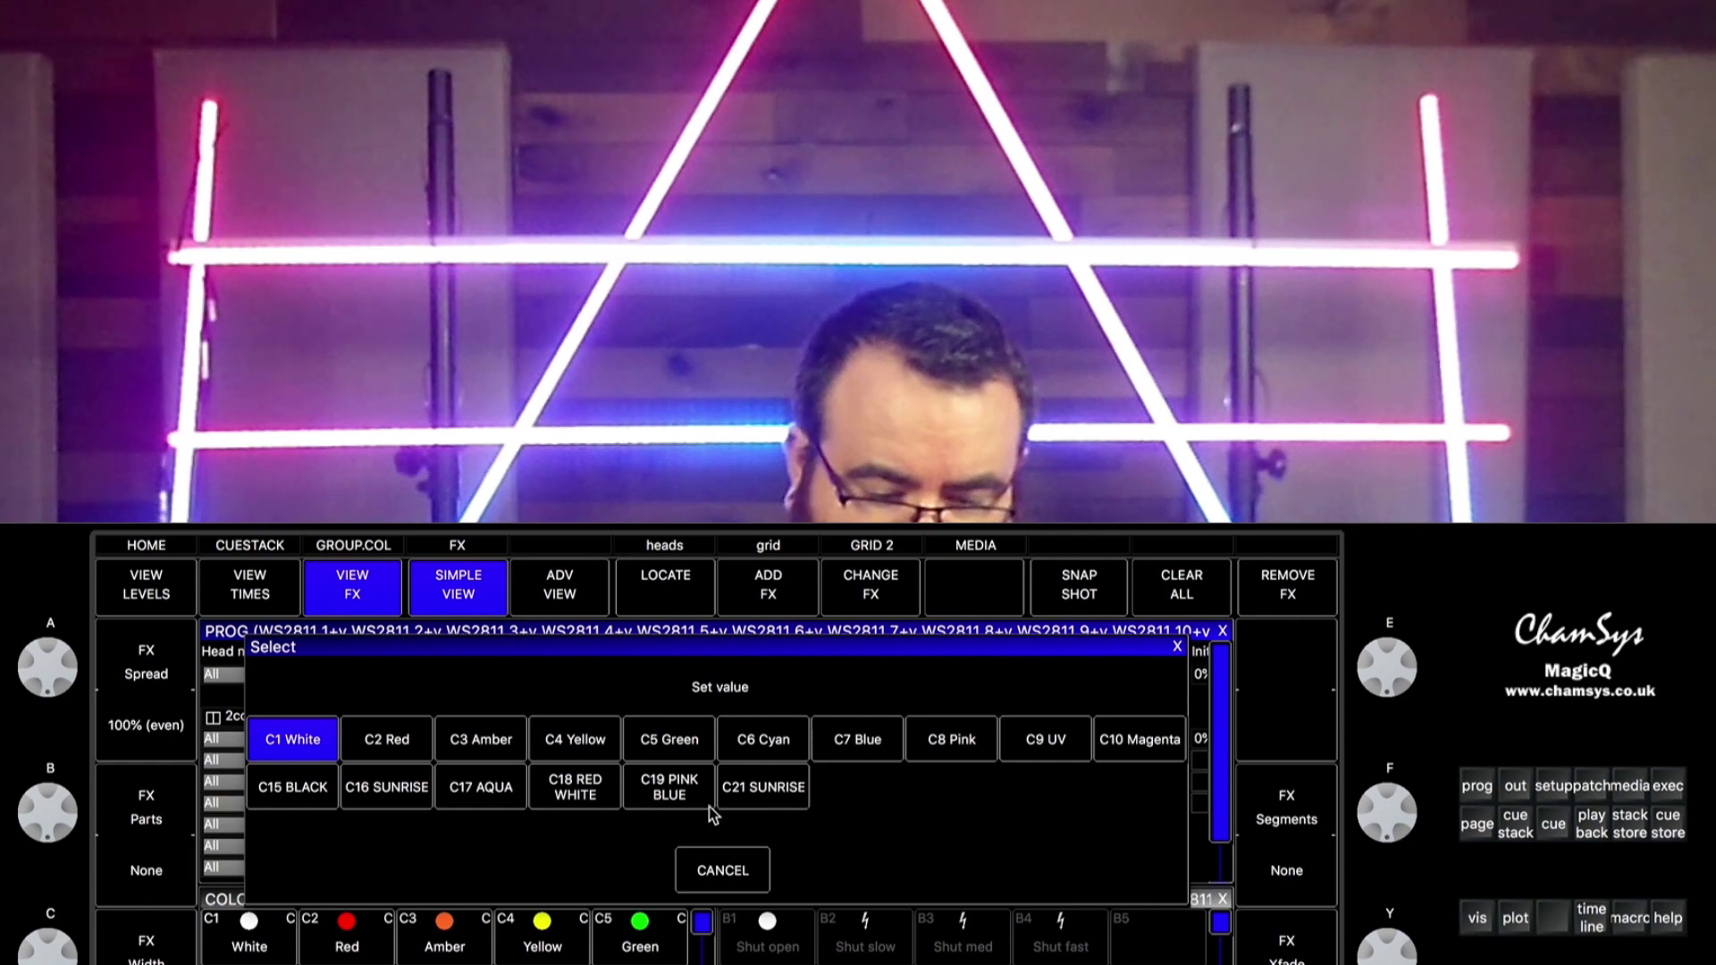
pyautogui.click(500, 791)
pyautogui.click(555, 724)
pyautogui.click(555, 724)
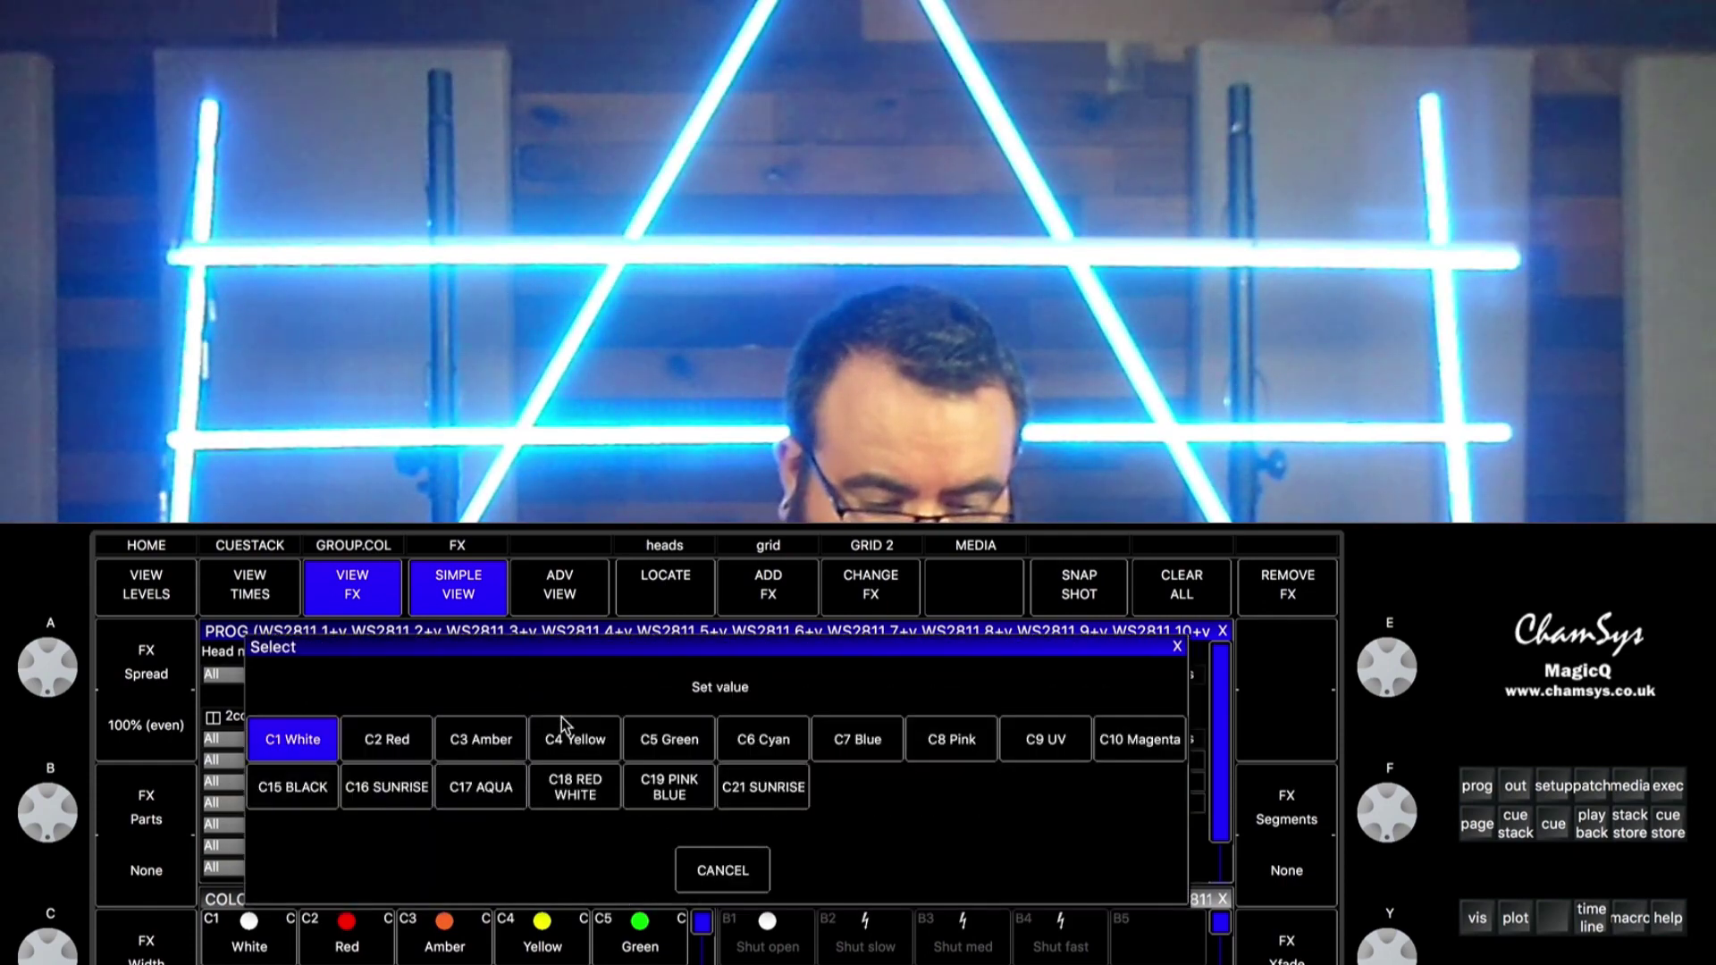
pyautogui.click(387, 789)
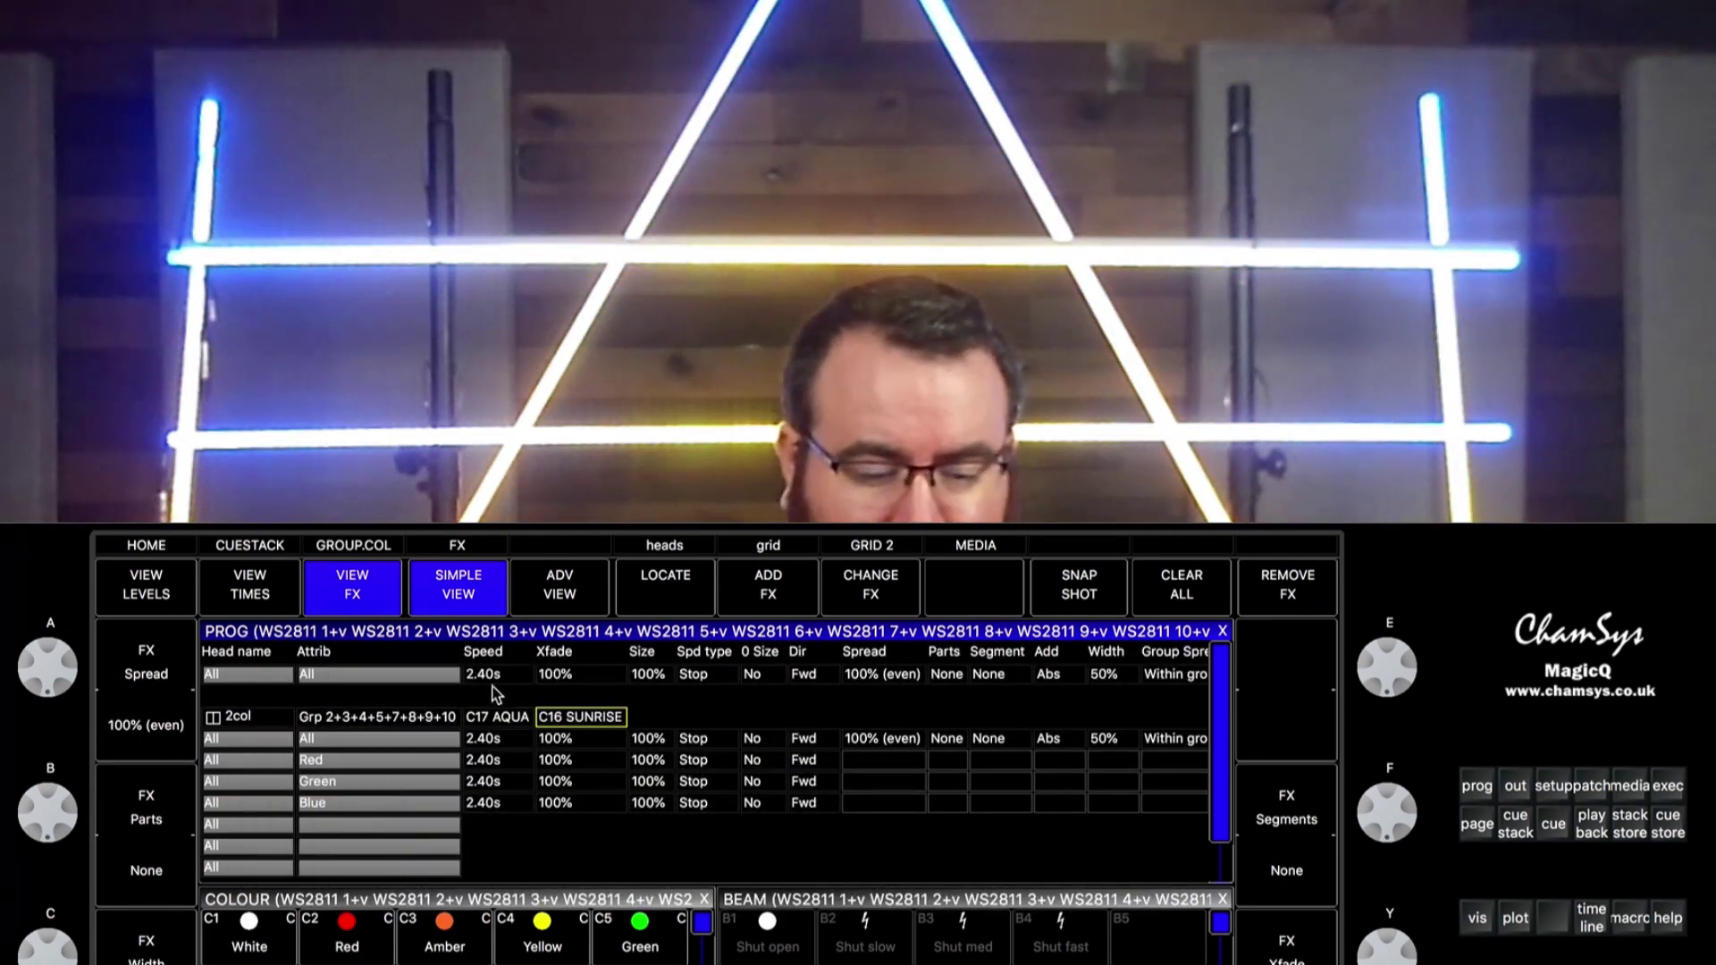
pyautogui.click(695, 677)
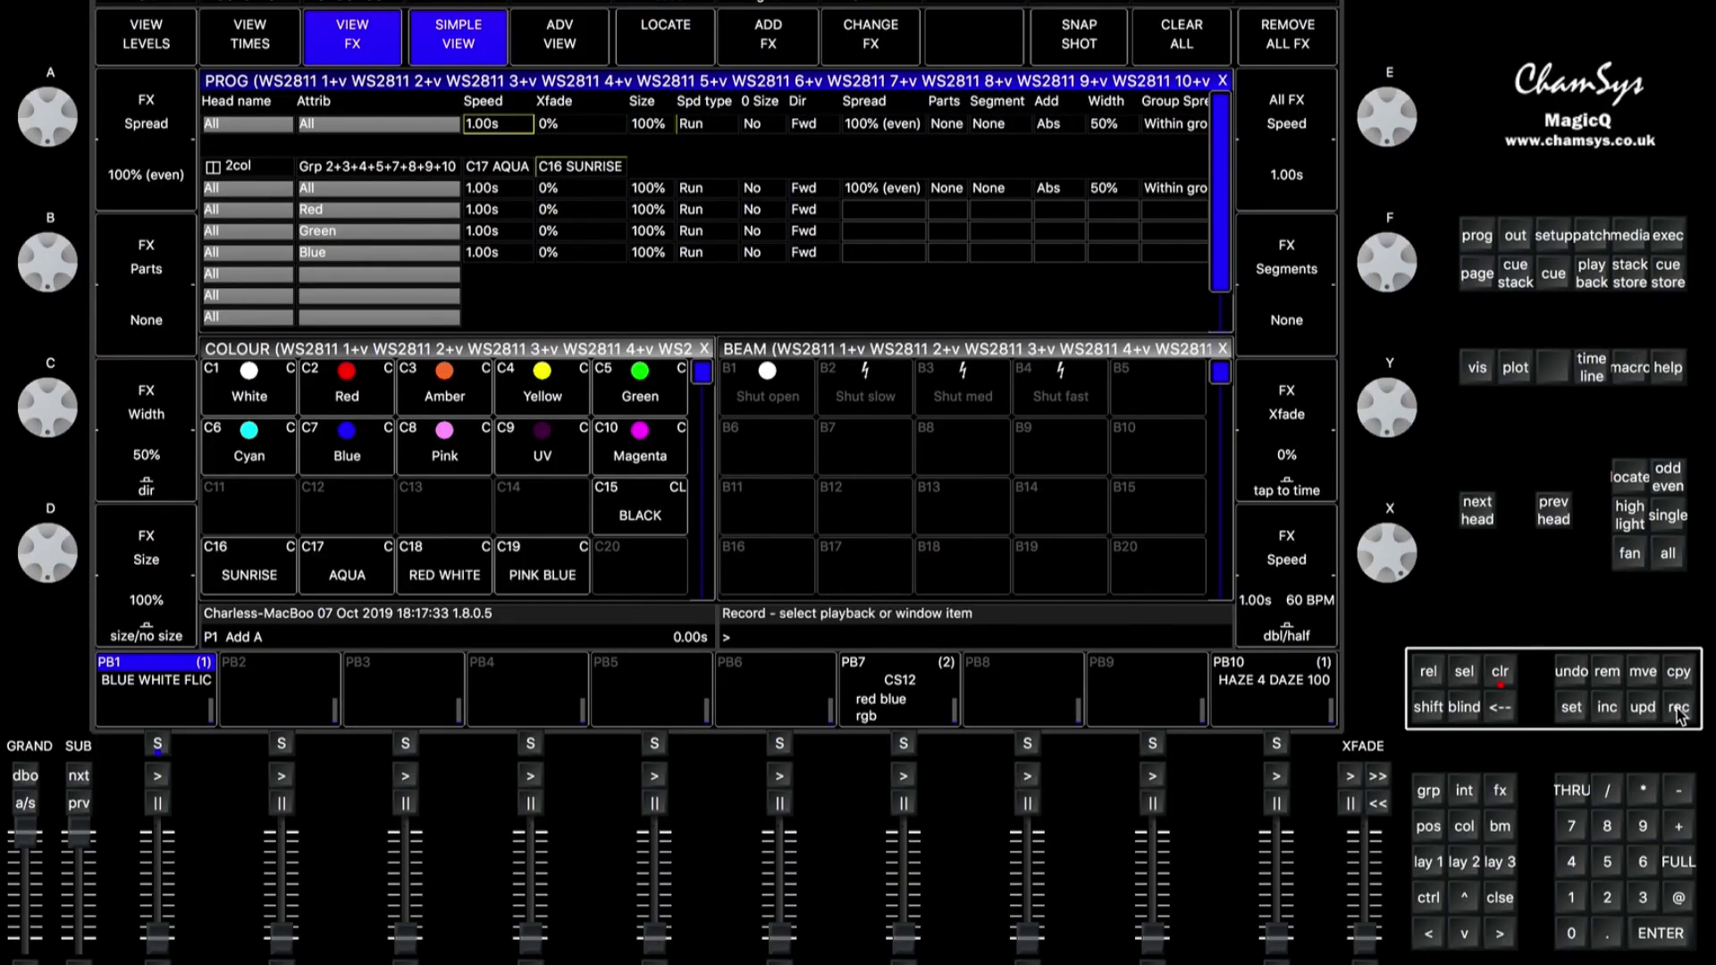
# - Record the running palette FX onto playback PB3 with the name SEXY CHASE and clear the programmer
pyautogui.write('SEXY CHASE')
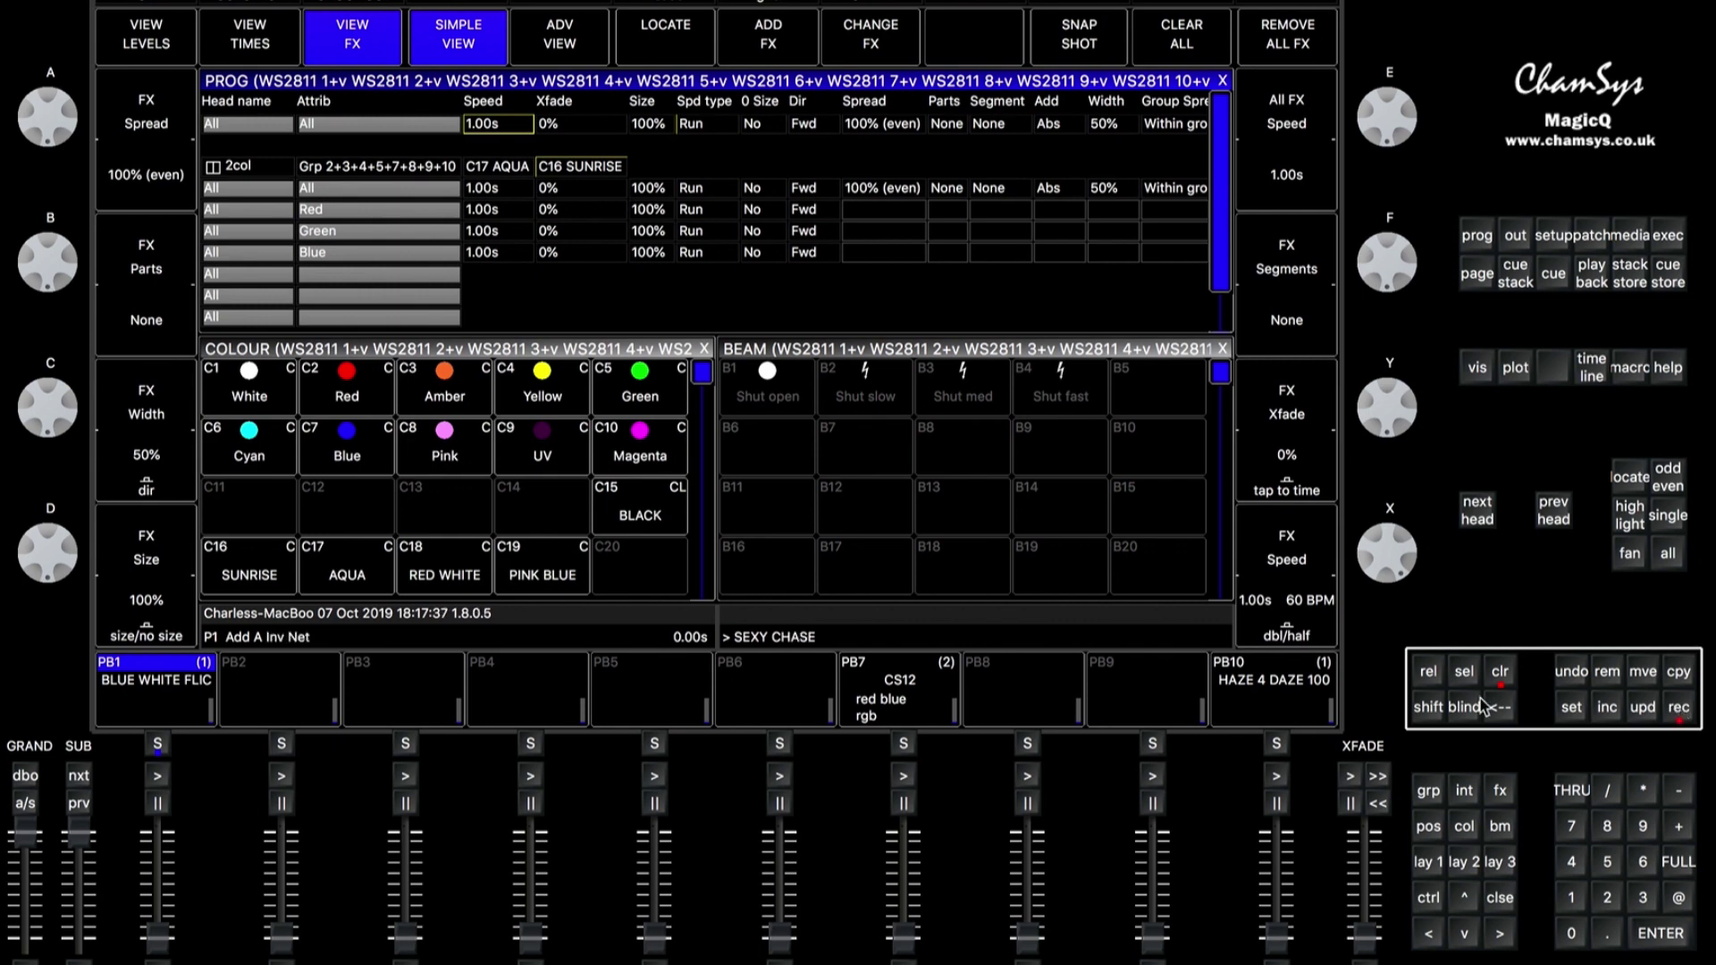
pyautogui.click(420, 690)
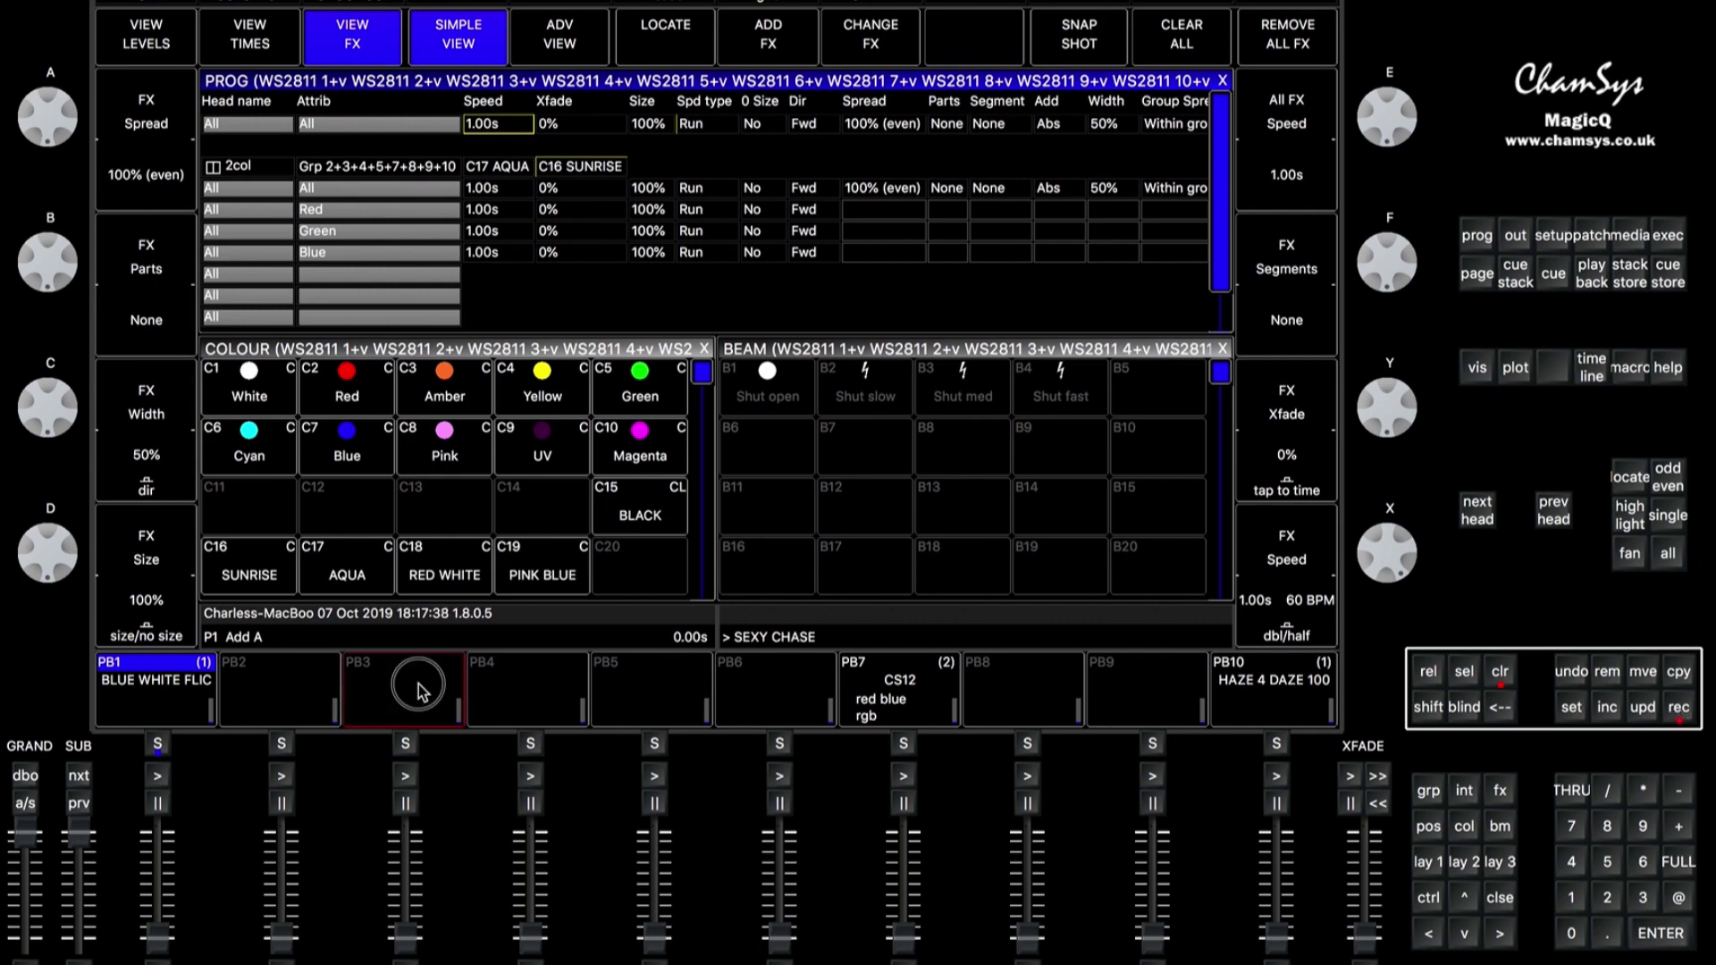
pyautogui.click(1502, 679)
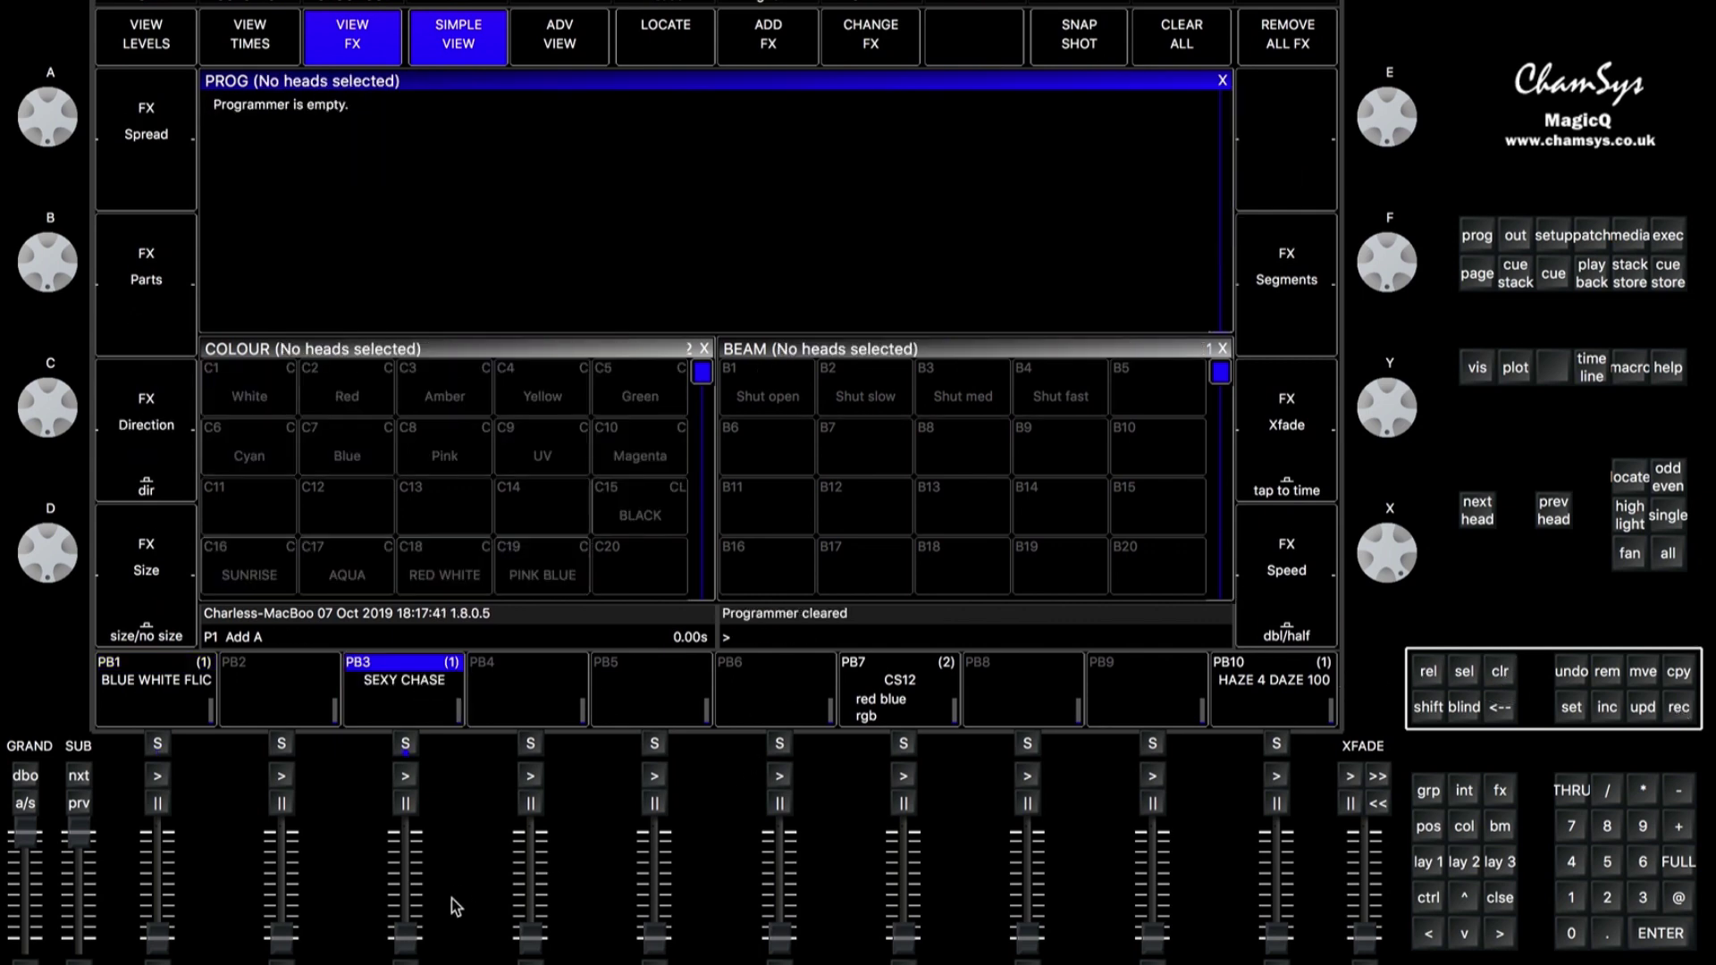